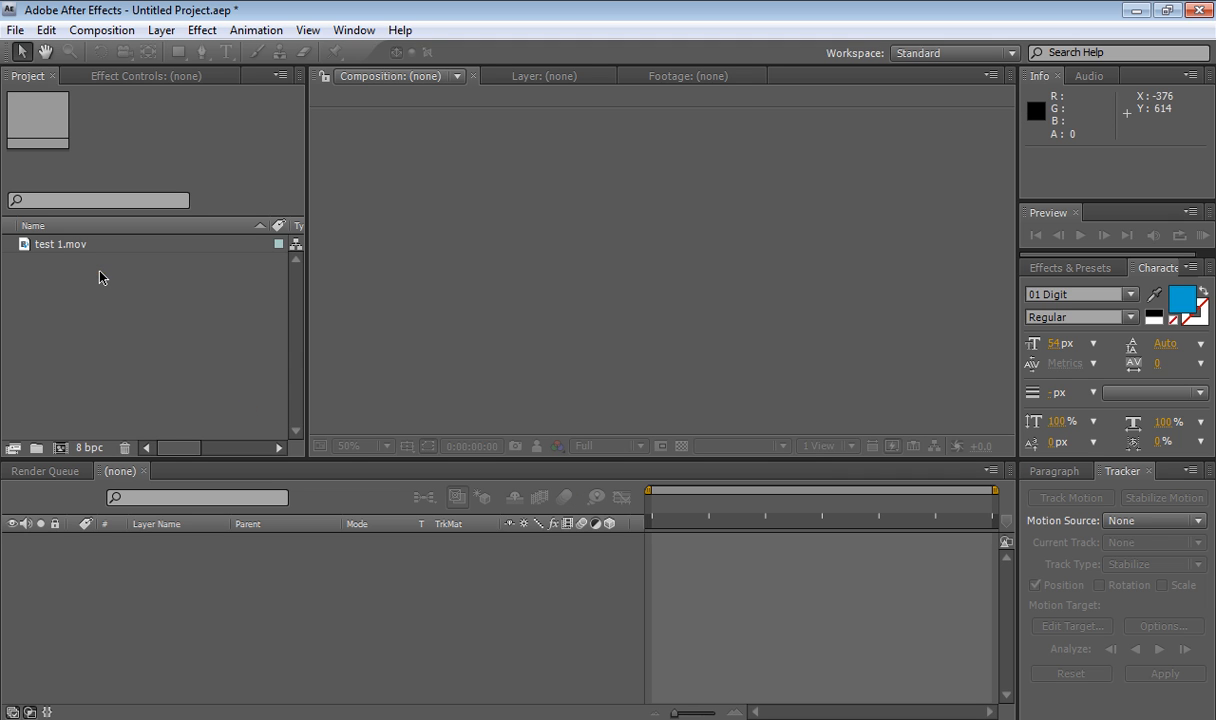
# - Create a composition from test 1.mov by adding the footage to the timeline
pyautogui.click(45, 249)
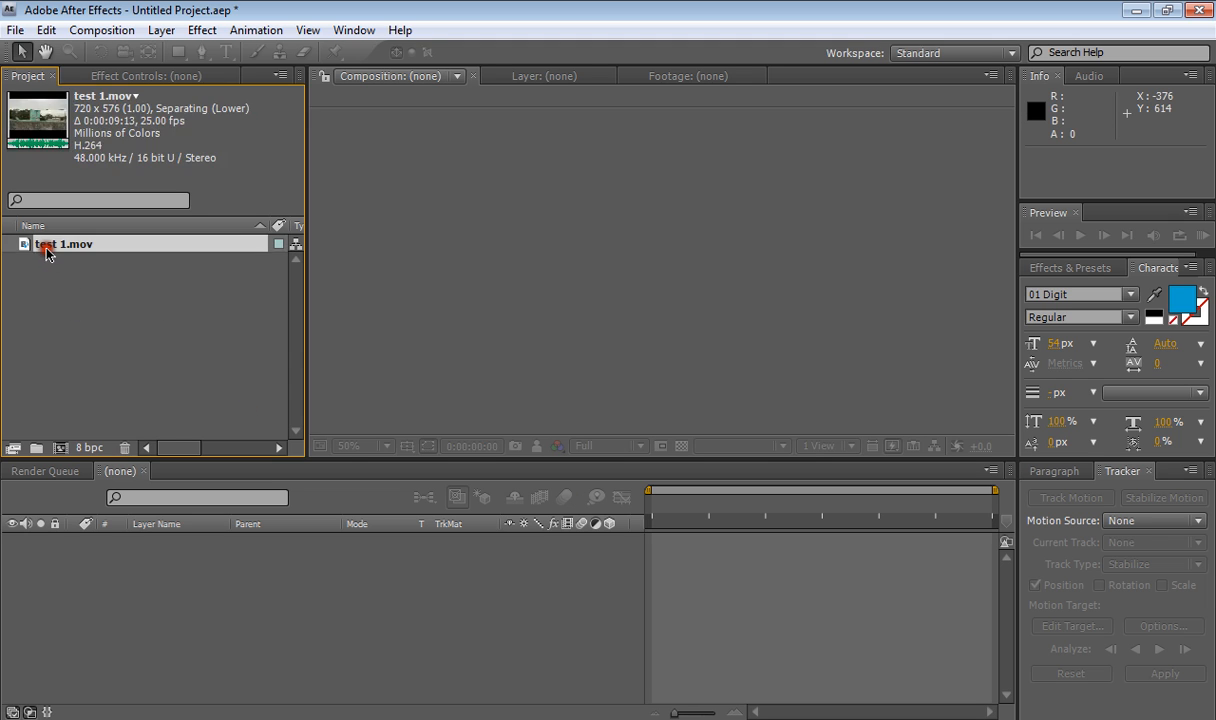
pyautogui.moveTo(45, 249); pyautogui.dragTo(80, 540)
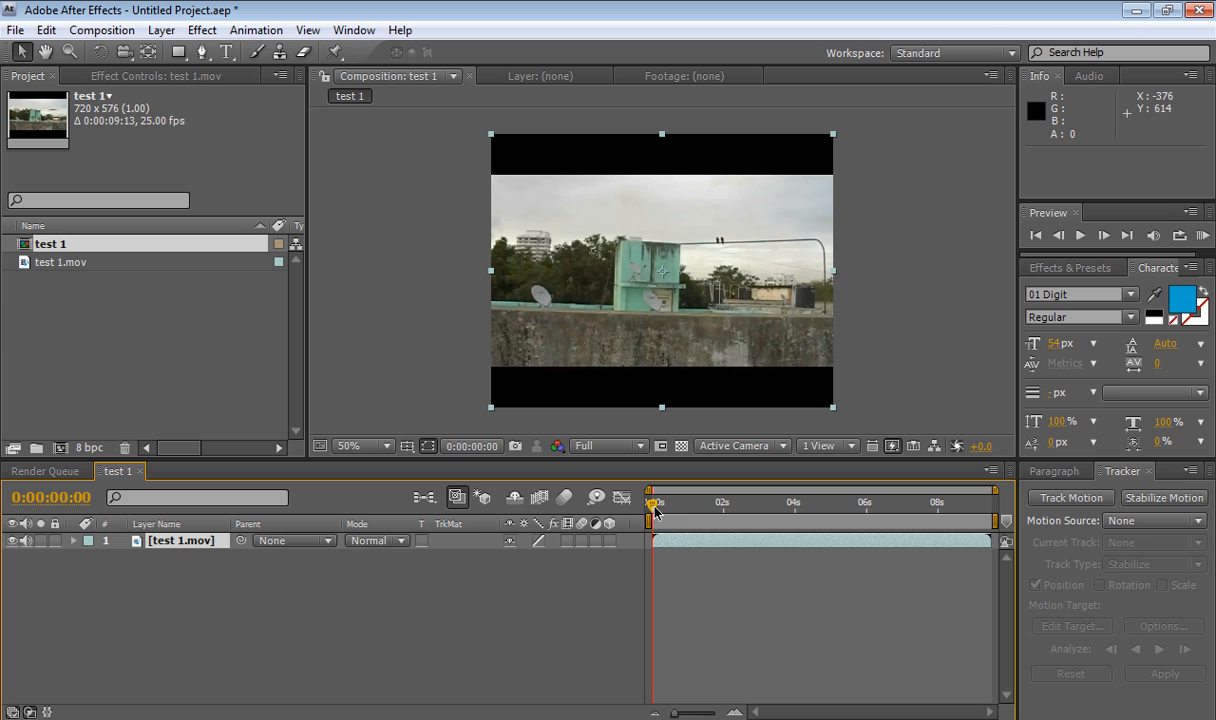
# - Preview the footage by scrubbing and playing the composition
pyautogui.moveTo(654, 510); pyautogui.dragTo(986, 543)
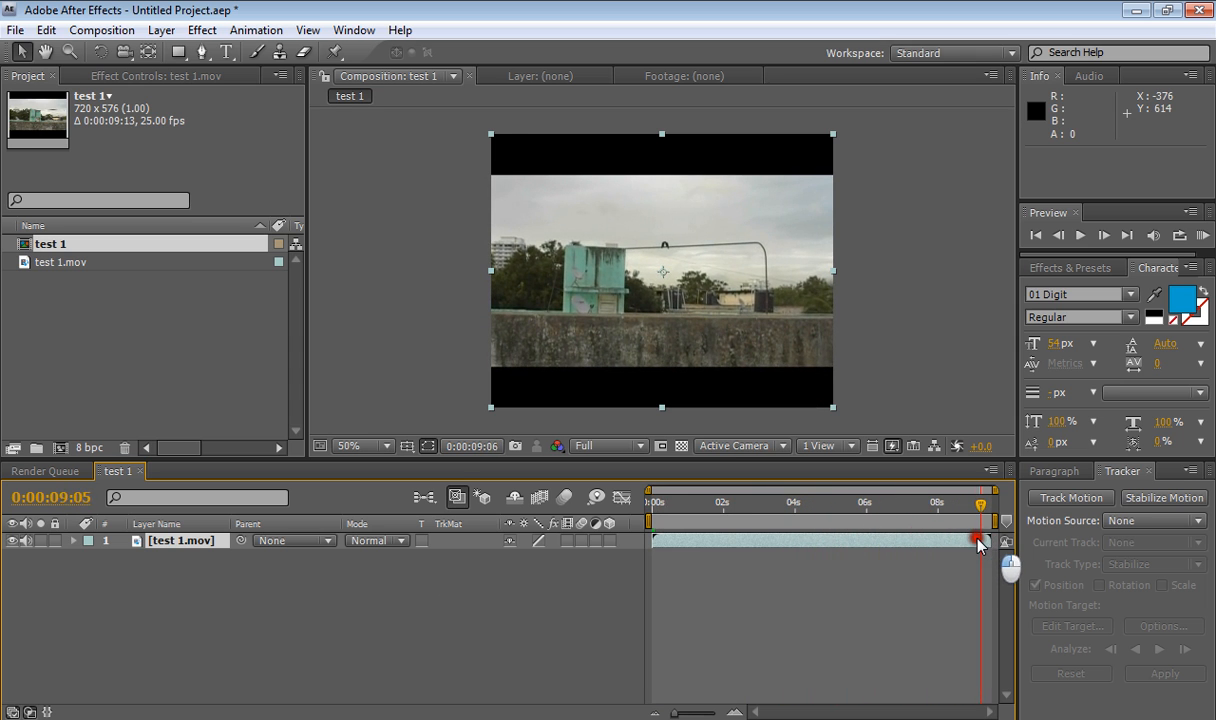
pyautogui.click(657, 505)
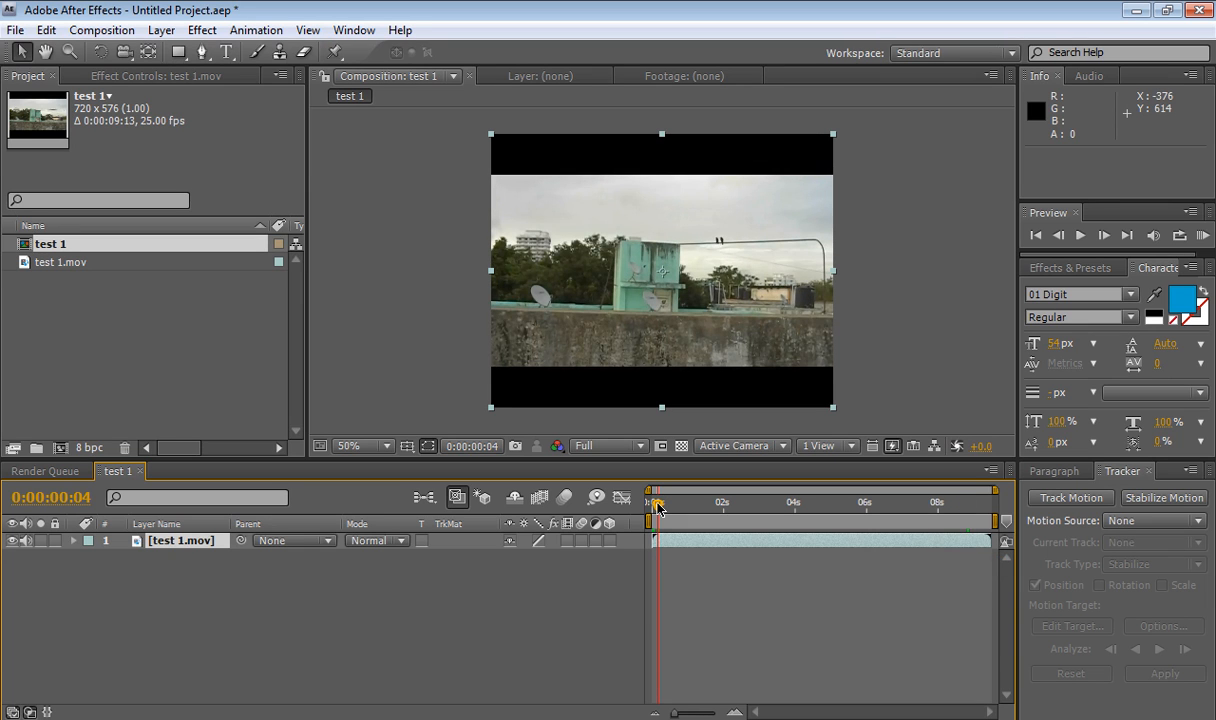
pyautogui.press('space')
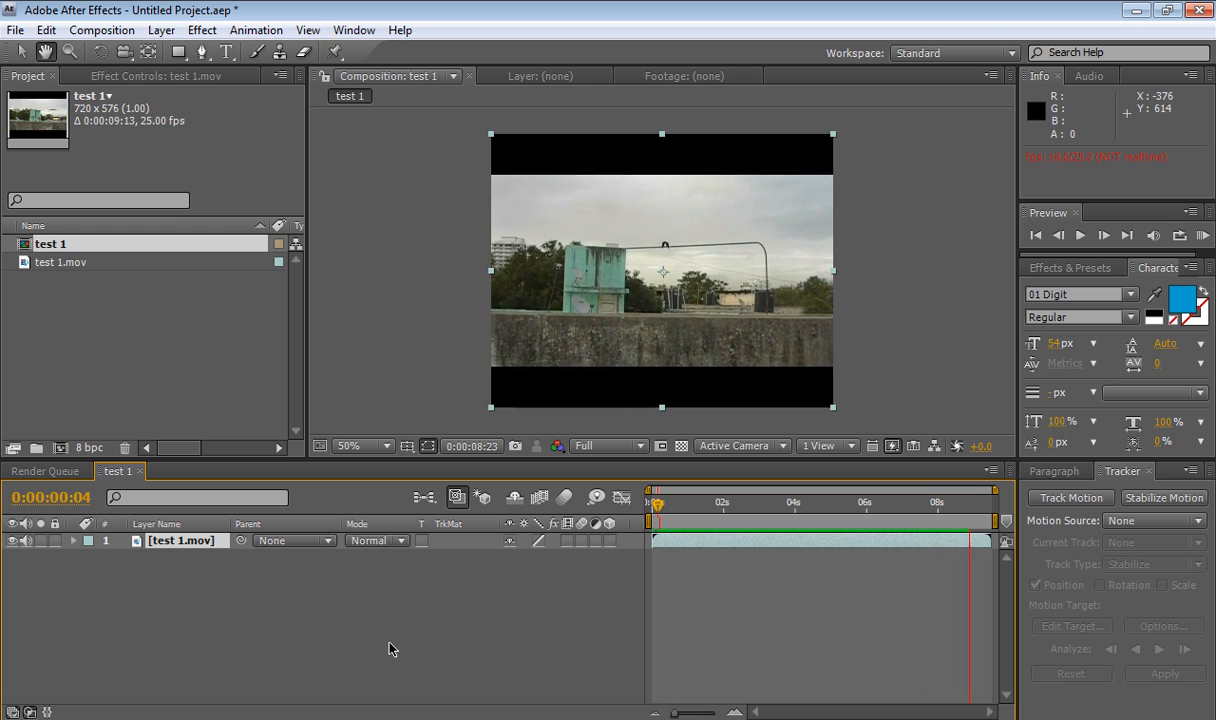
pyautogui.press('space')
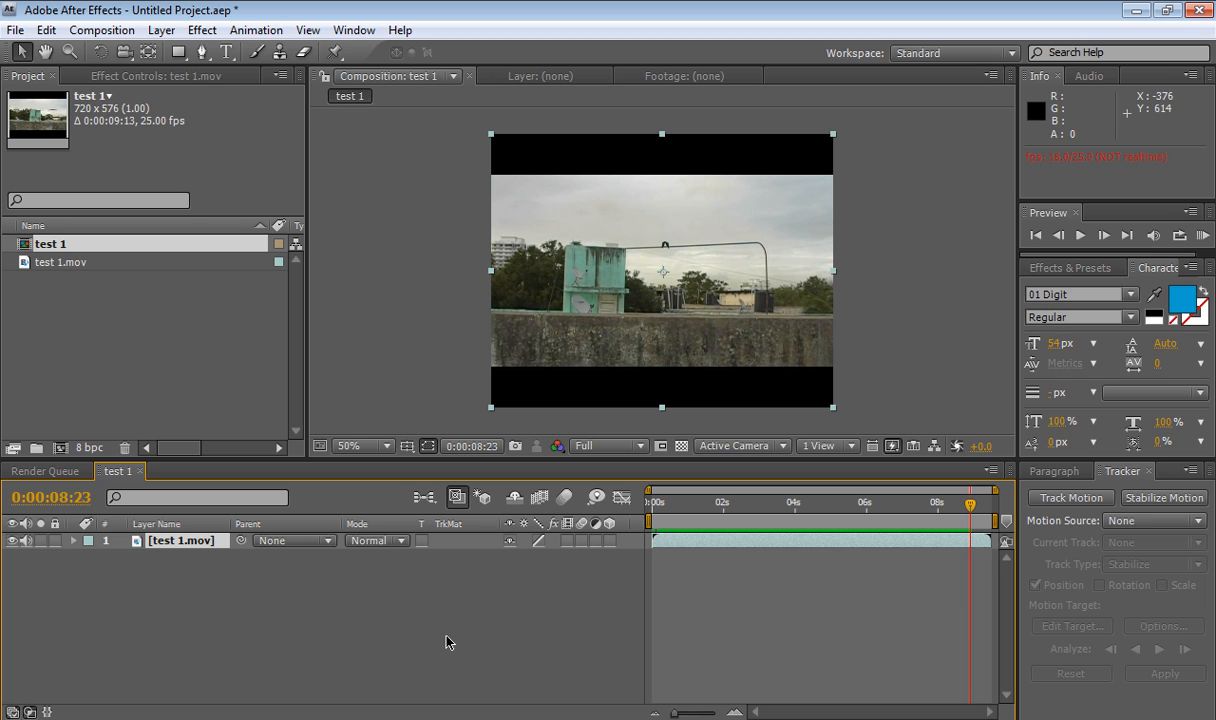
# - Start Stabilize Motion tracking on the test 1.mov layer
pyautogui.click(208, 570)
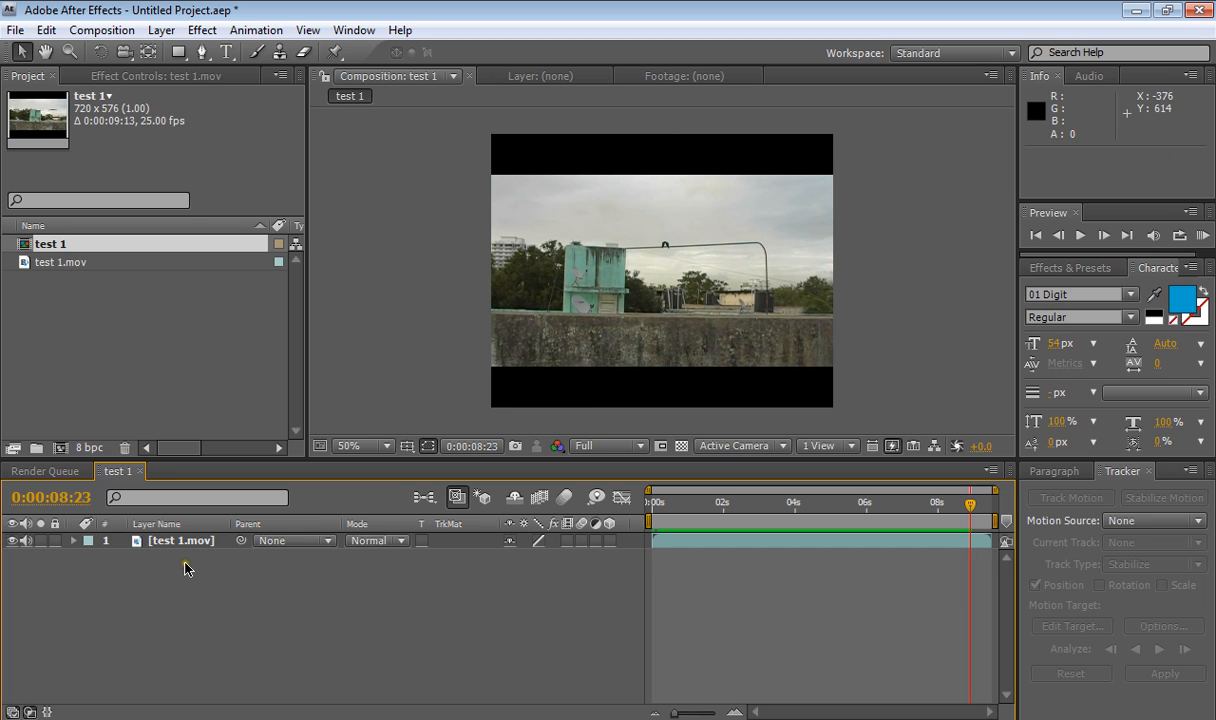
pyautogui.rightClick(172, 541)
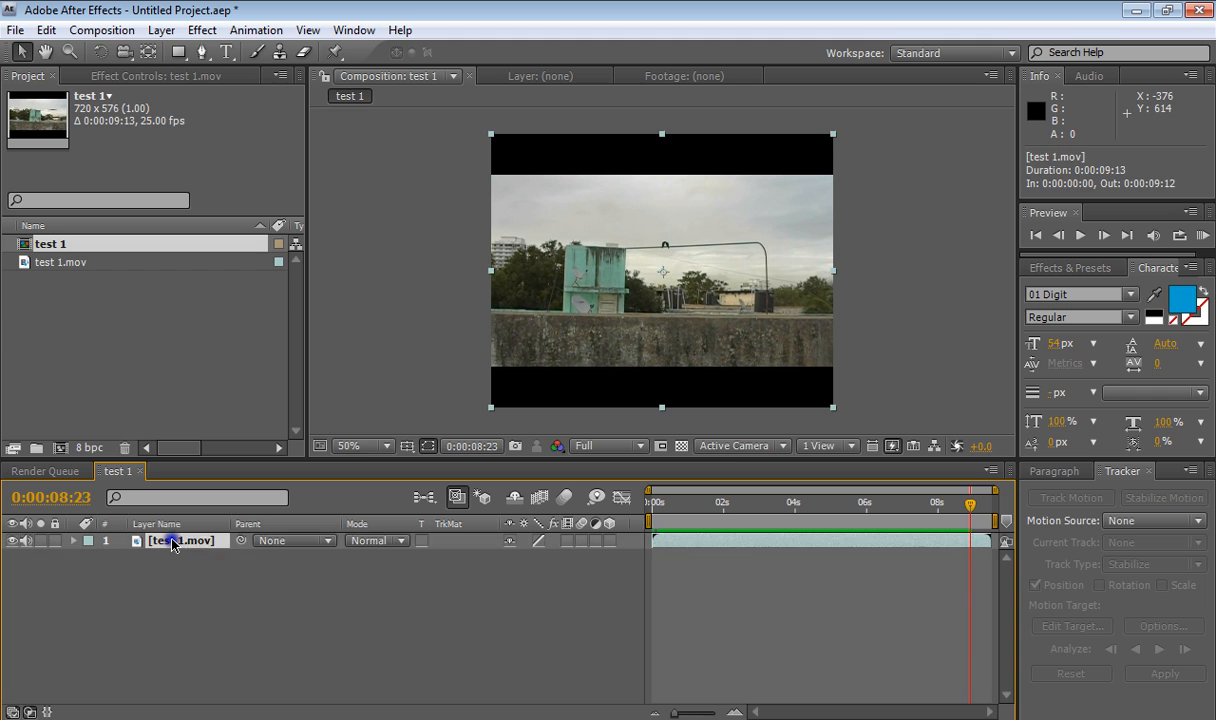
pyautogui.click(255, 634)
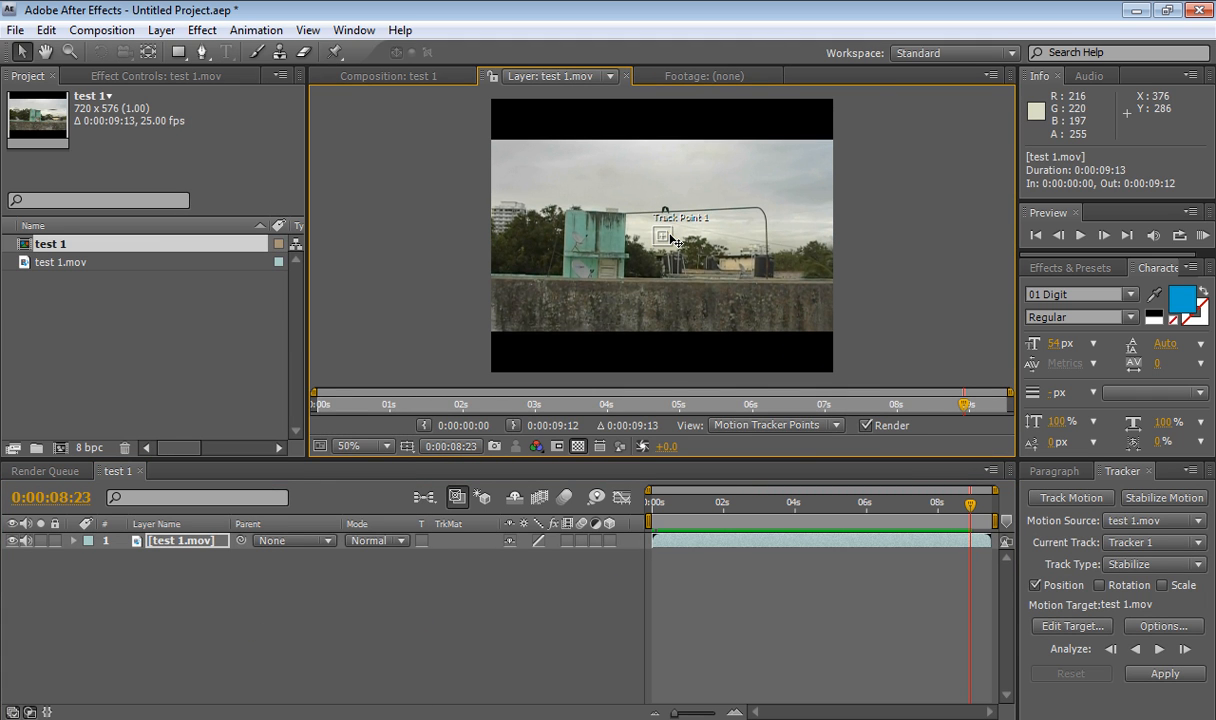
pyautogui.press('.')
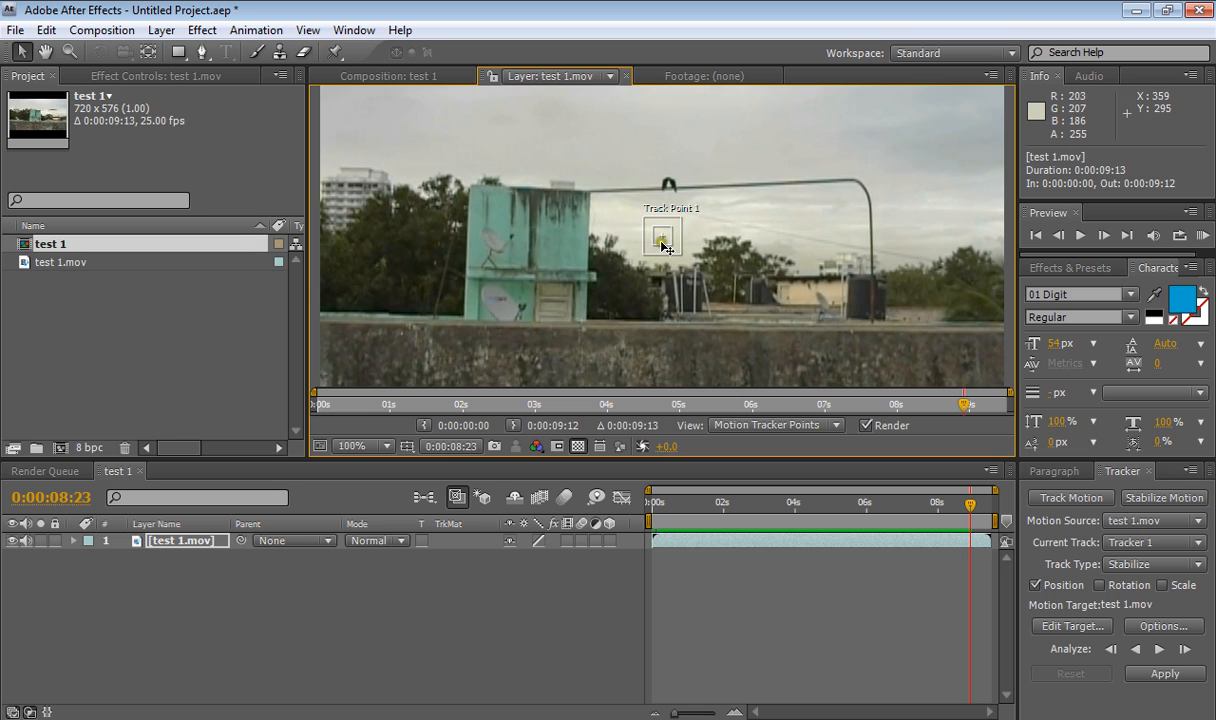
pyautogui.moveTo(662, 245); pyautogui.dragTo(514, 249)
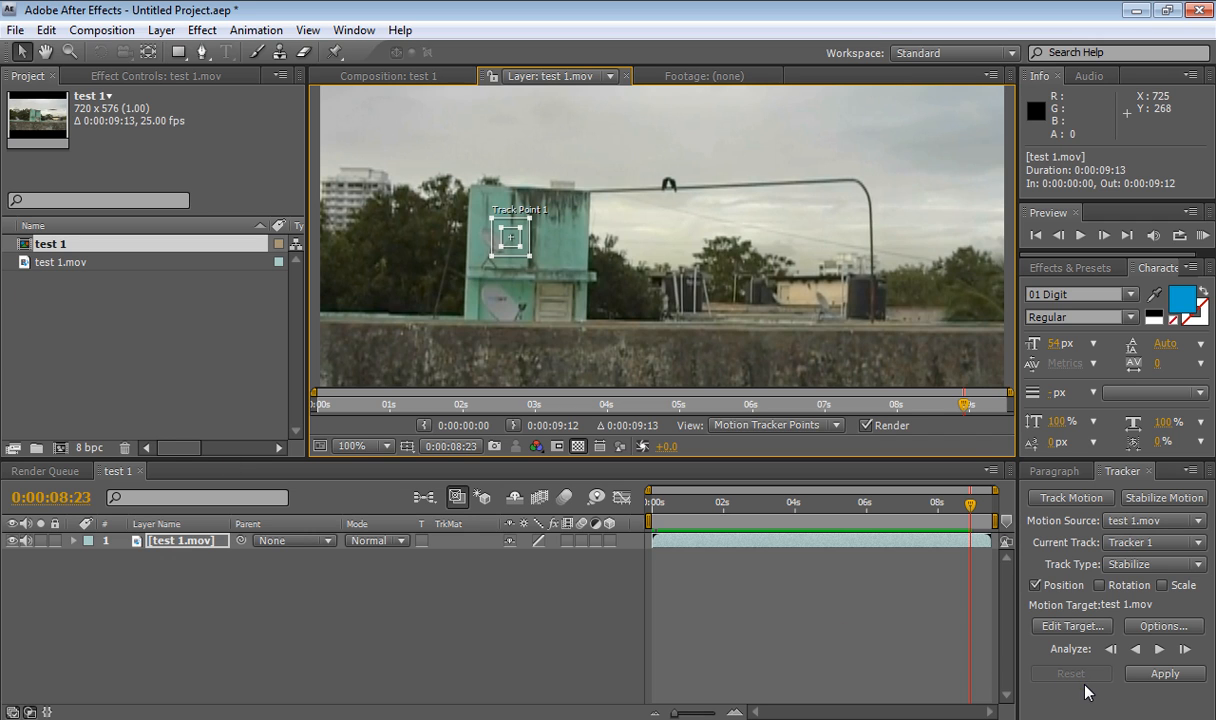
pyautogui.click(1159, 649)
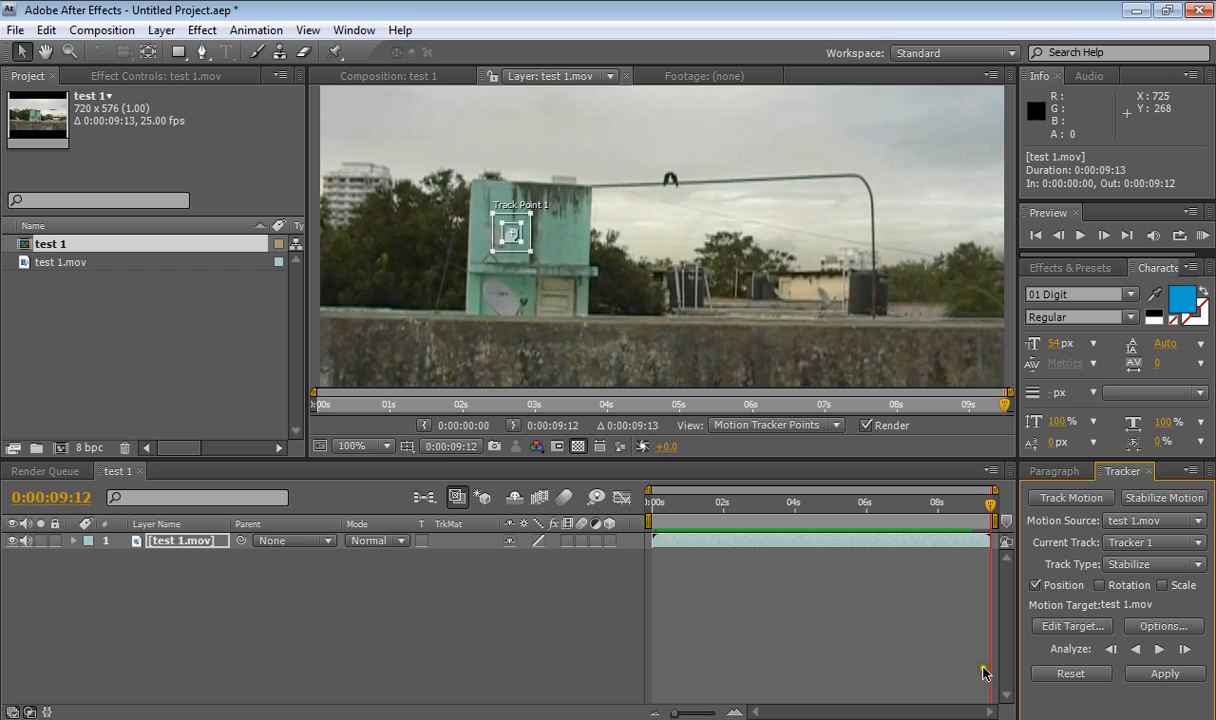
pyautogui.click(1146, 674)
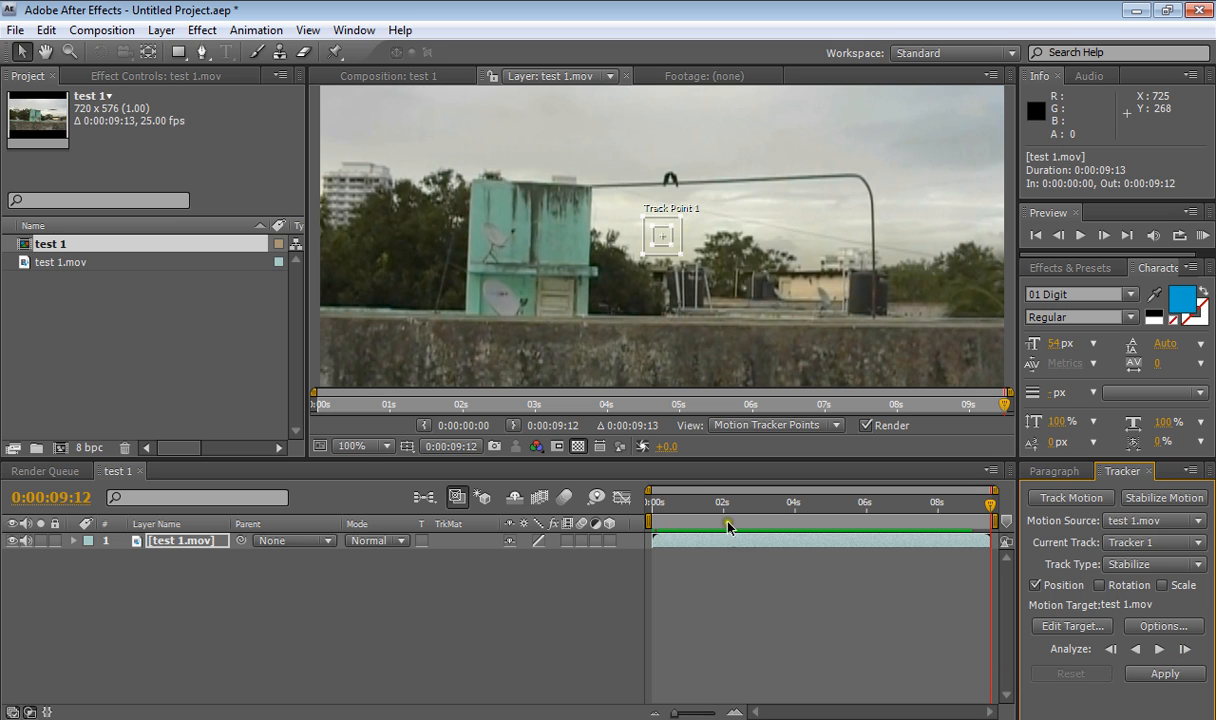
# - Return to the first frame and place the track point on the building's wall
pyautogui.click(676, 523)
pyautogui.moveTo(676, 523); pyautogui.dragTo(652, 523)
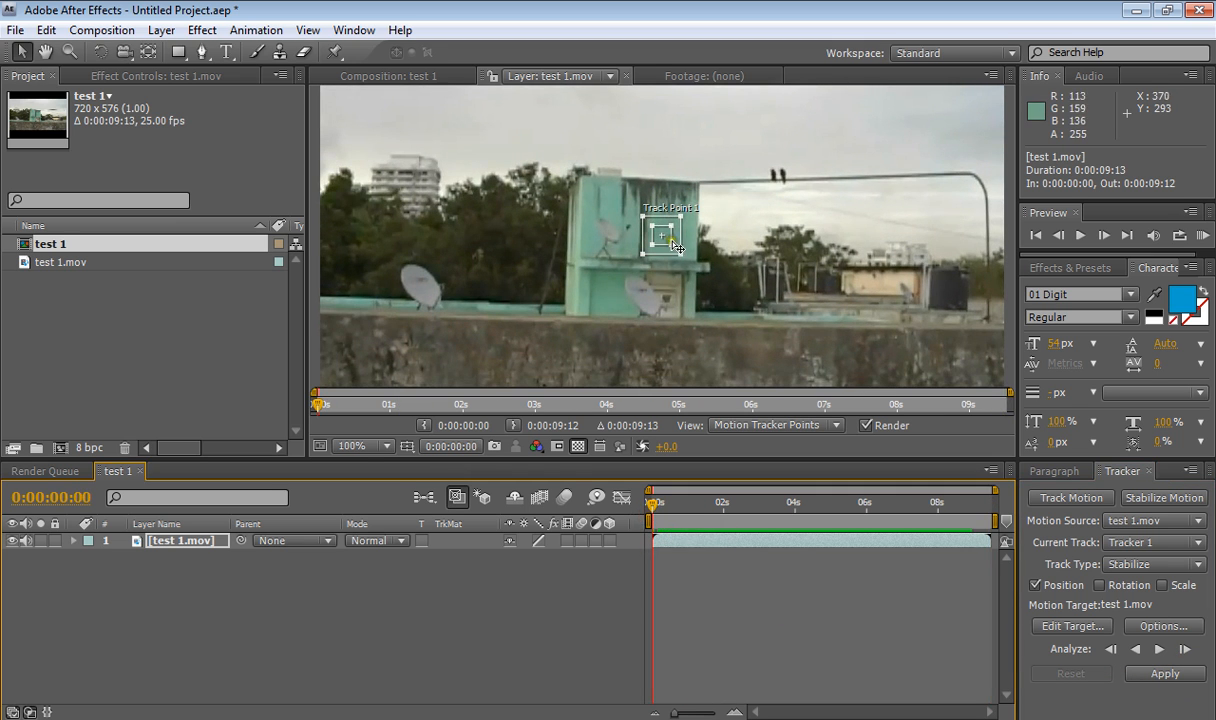
pyautogui.moveTo(668, 244); pyautogui.dragTo(638, 240)
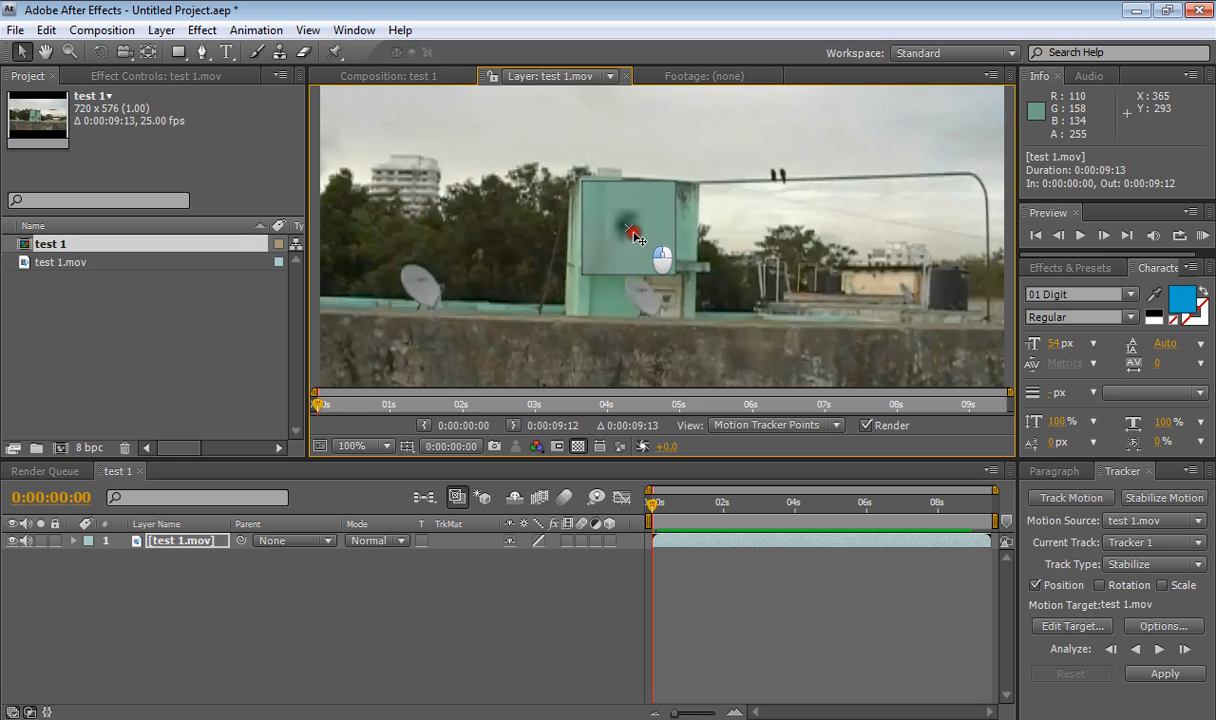
pyautogui.moveTo(633, 236); pyautogui.dragTo(633, 236)
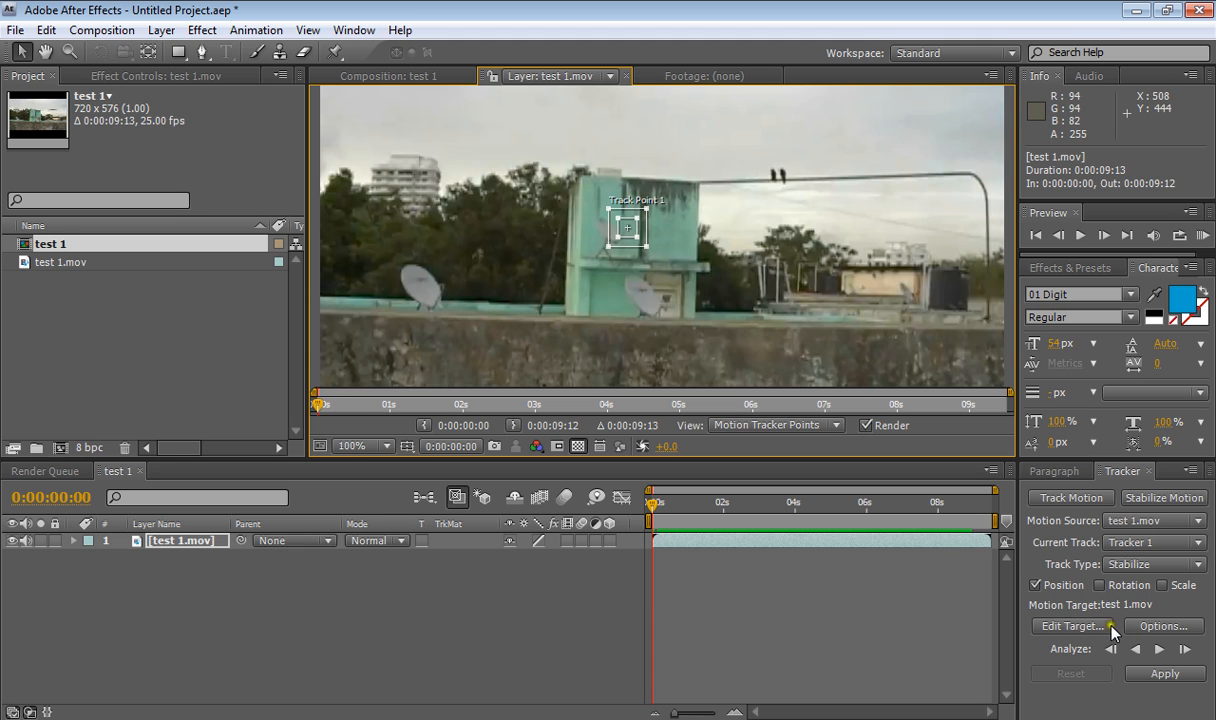
# - Analyze the track forward and apply the stabilization in X and Y dimensions
pyautogui.click(1160, 650)
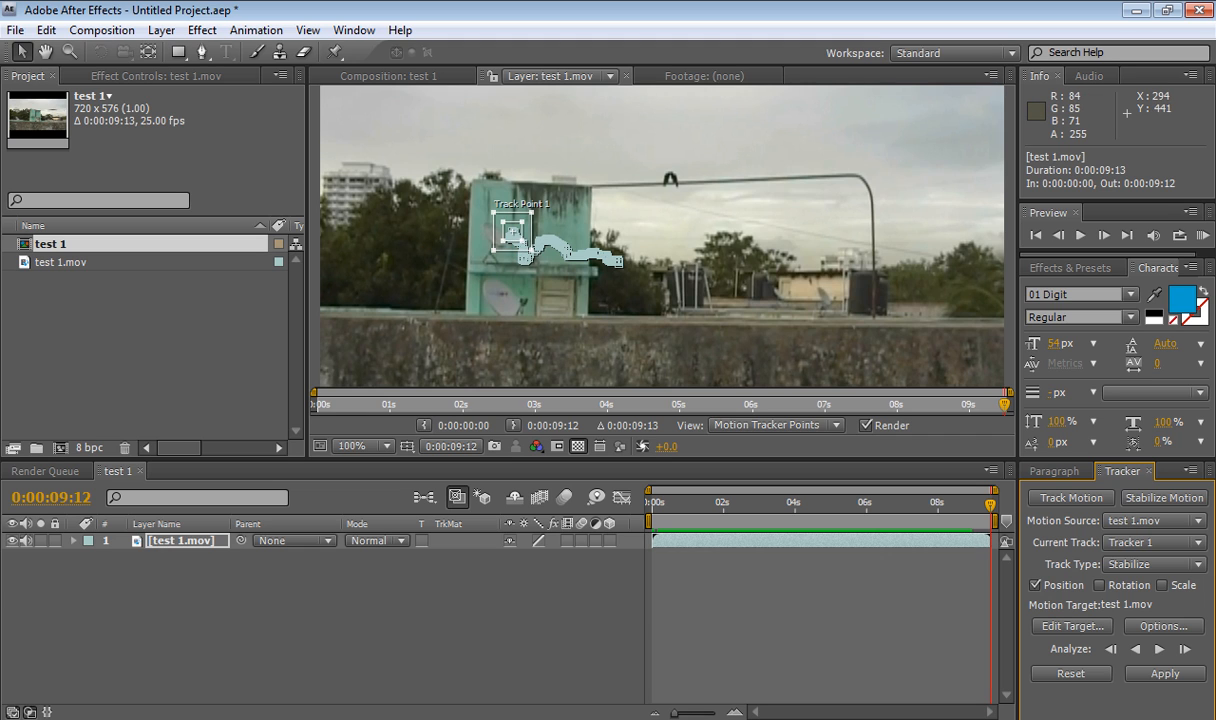
pyautogui.click(1150, 673)
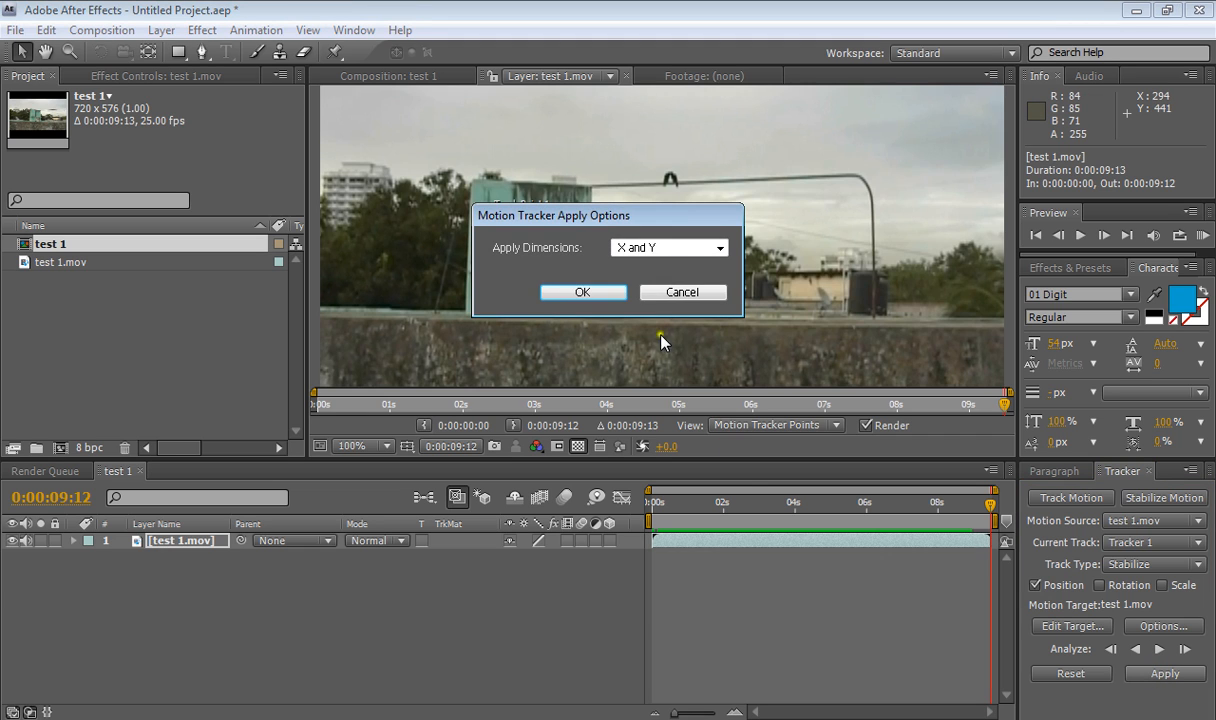
pyautogui.click(647, 249)
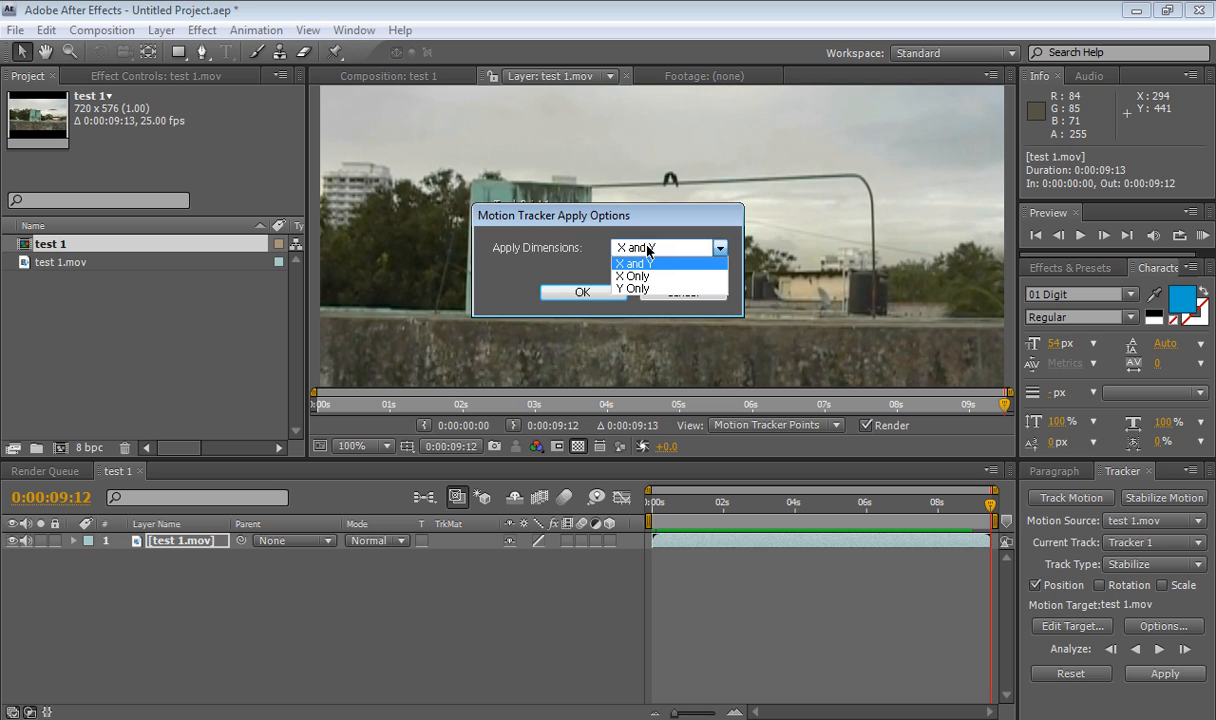
pyautogui.click(650, 248)
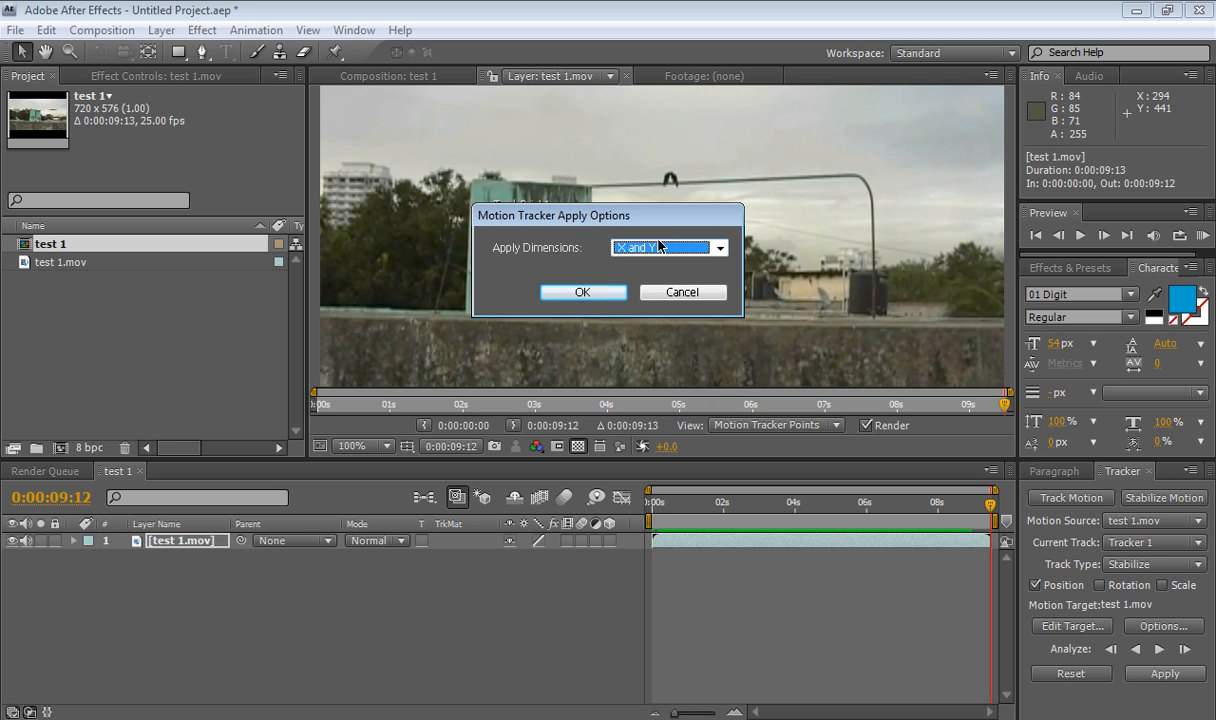
pyautogui.click(590, 292)
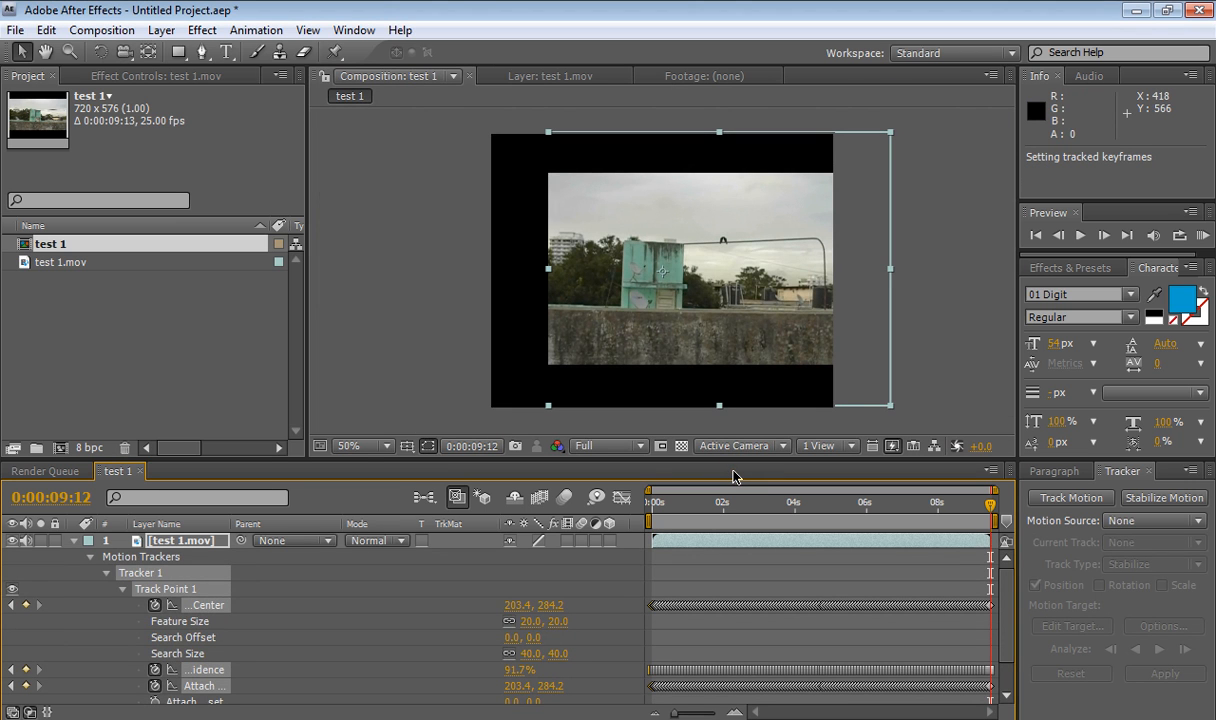
# - Inspect the layer's transform properties and preview the stabilized result from the start
pyautogui.click(90, 557)
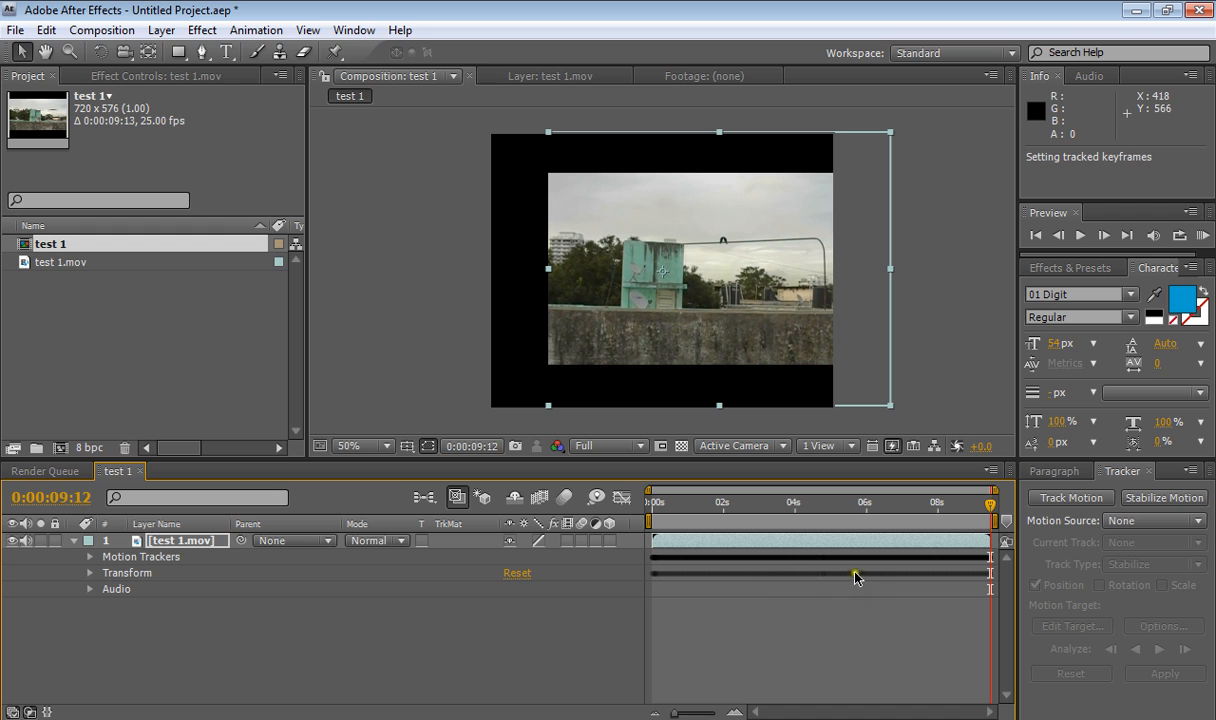
pyautogui.click(90, 574)
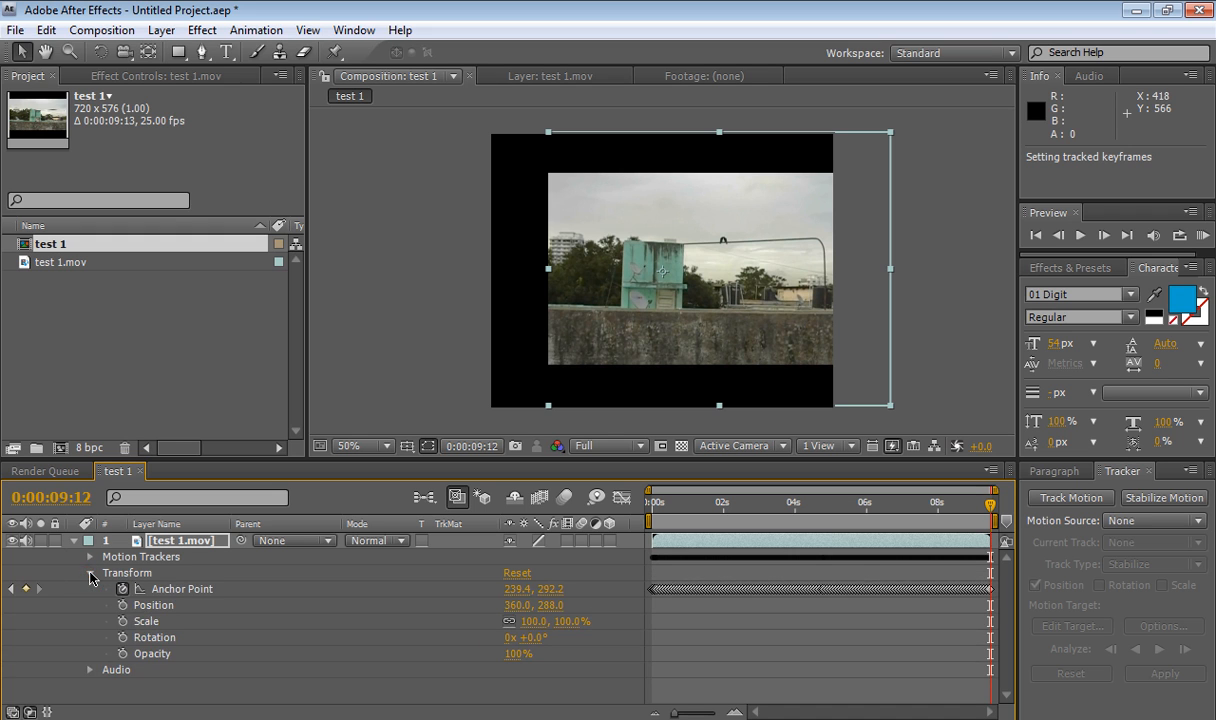
pyautogui.click(90, 574)
pyautogui.click(977, 506)
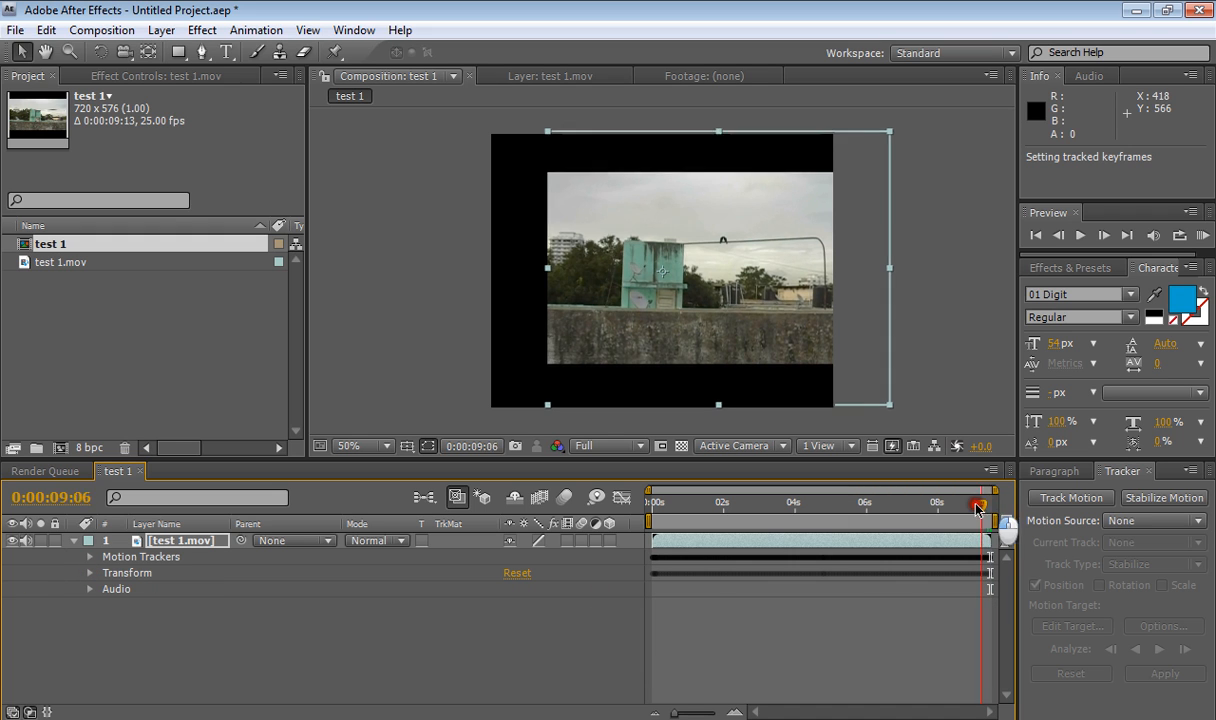
pyautogui.moveTo(977, 508); pyautogui.dragTo(641, 517)
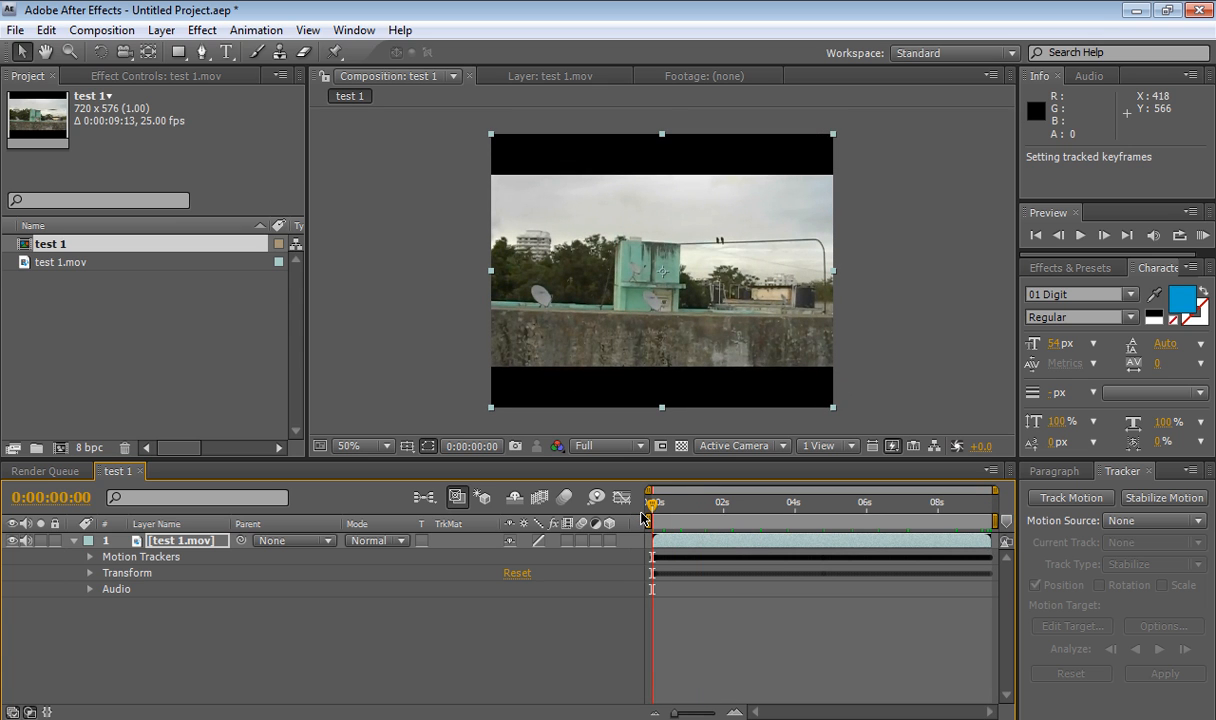
pyautogui.press('space')
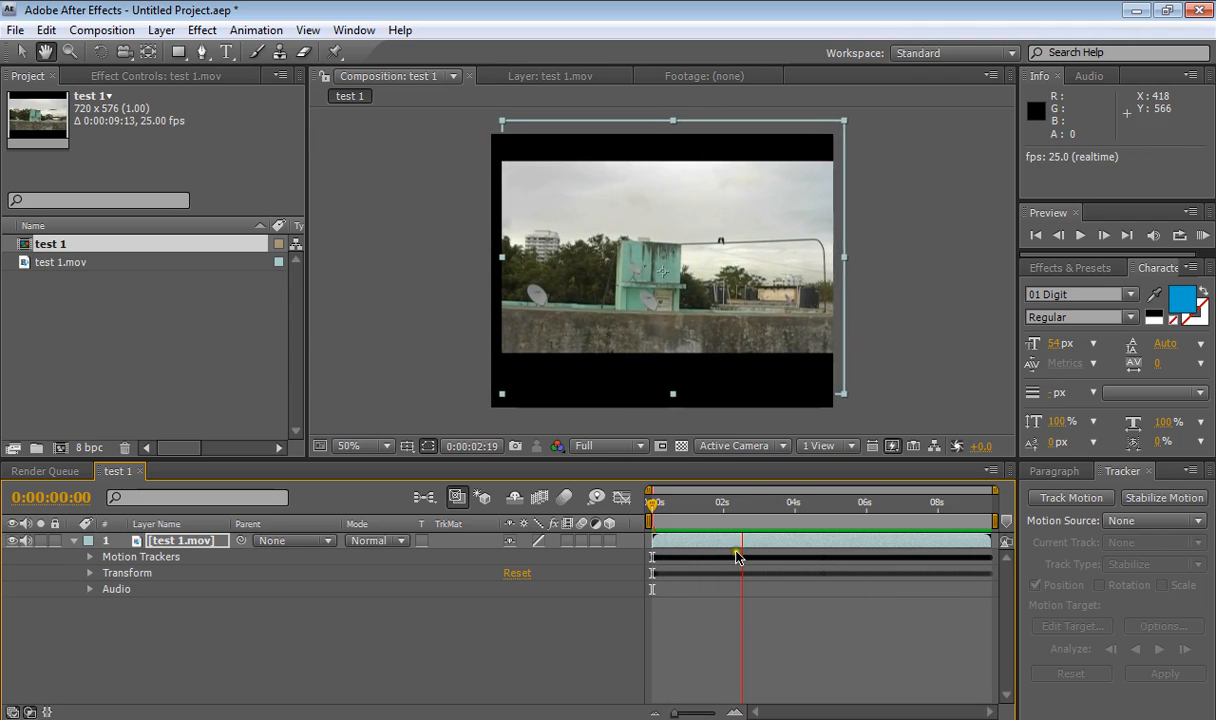
pyautogui.press('space')
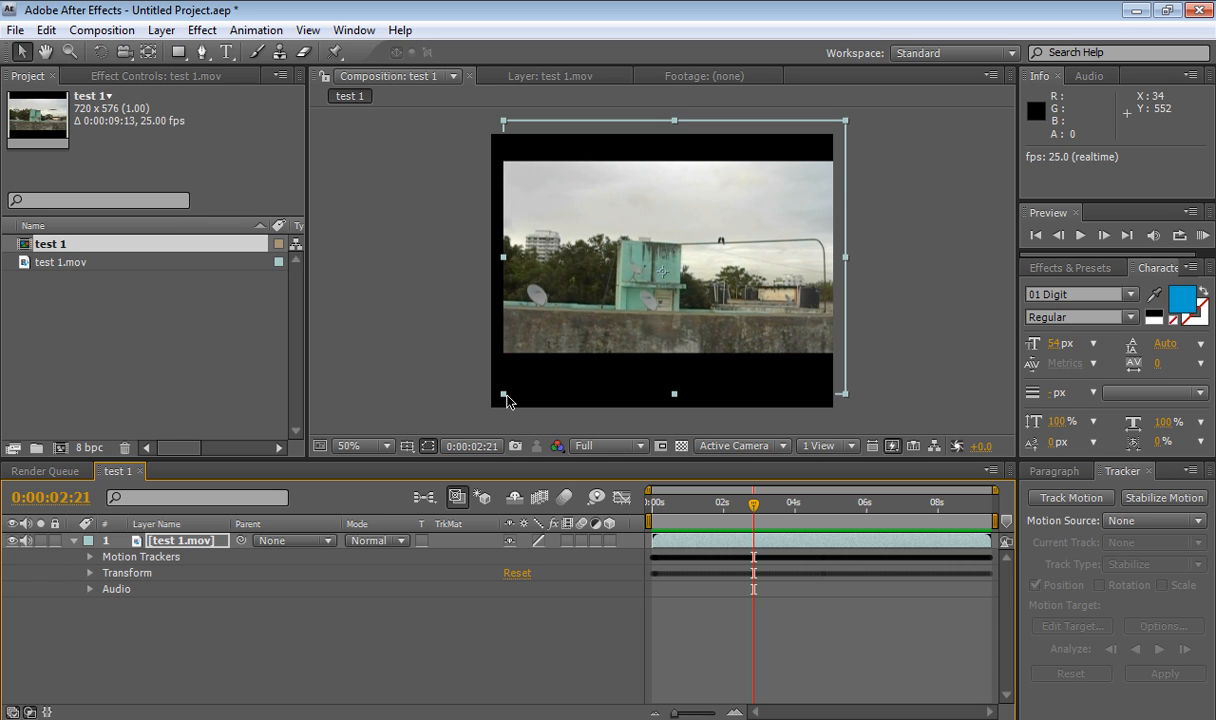
# - Scale the layer up to about 185% so the footage fills the frame
pyautogui.moveTo(503, 398); pyautogui.dragTo(333, 487)
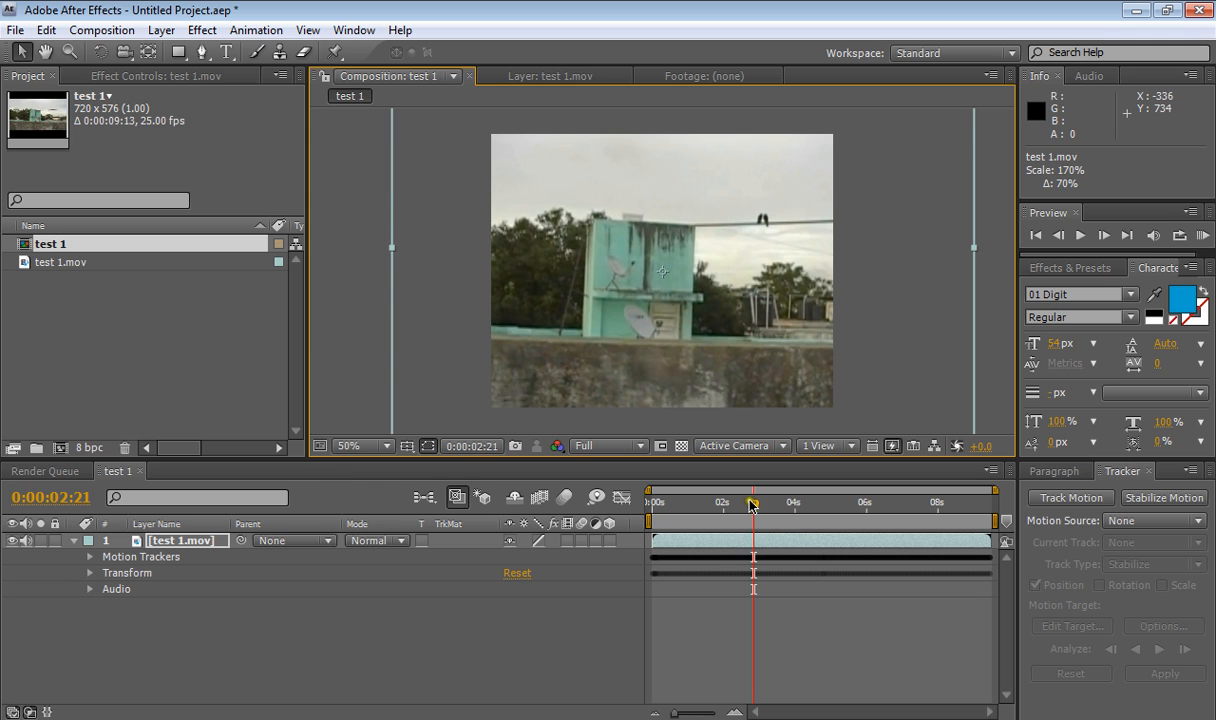
pyautogui.moveTo(753, 505); pyautogui.dragTo(712, 522)
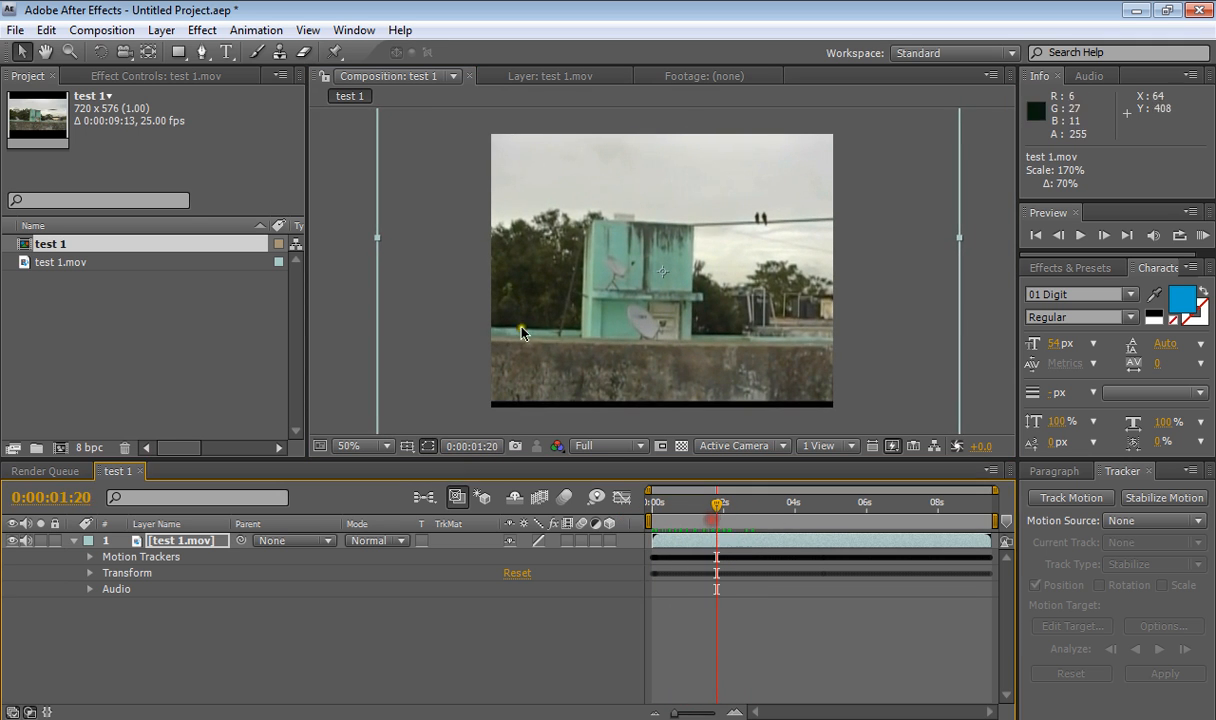
pyautogui.press(',')
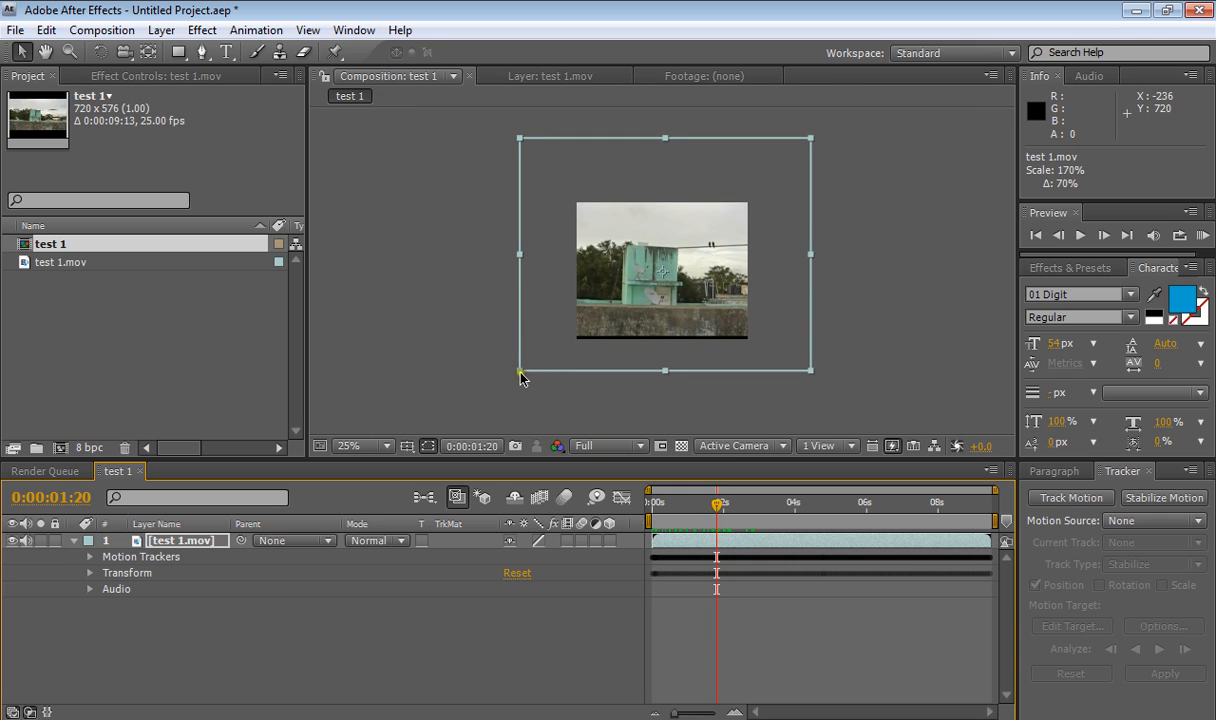
pyautogui.click(516, 376)
pyautogui.click(516, 376)
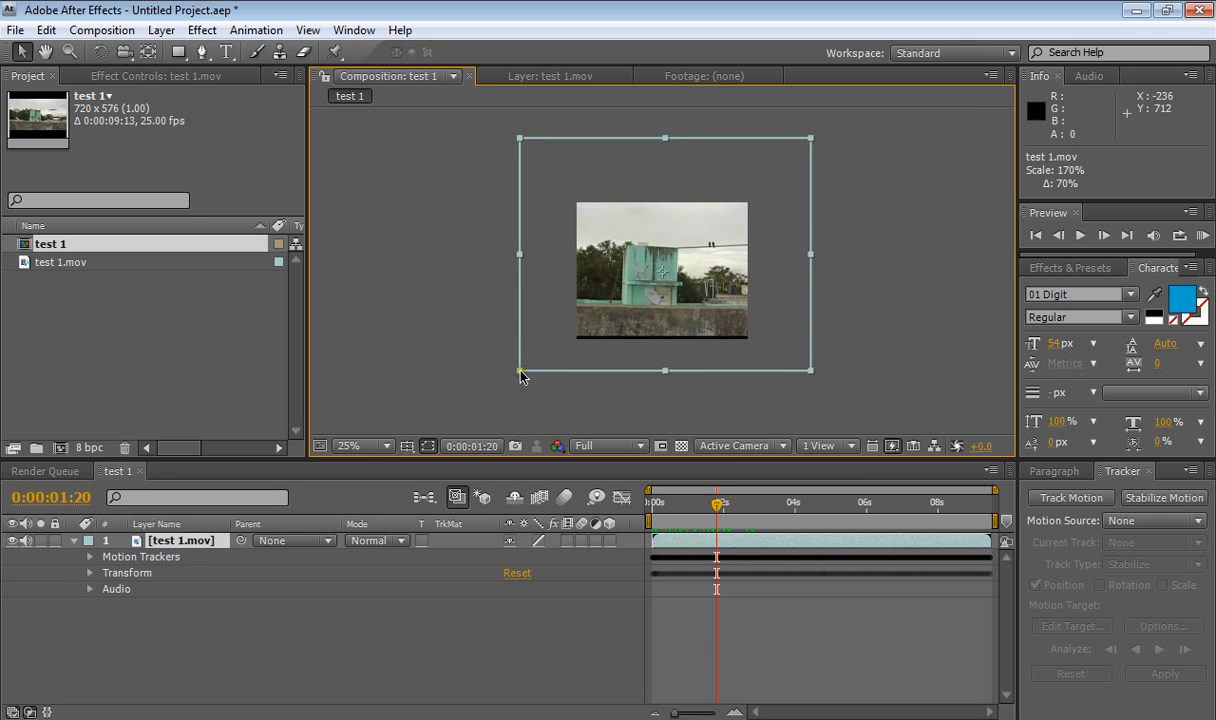
pyautogui.moveTo(519, 370); pyautogui.dragTo(506, 379)
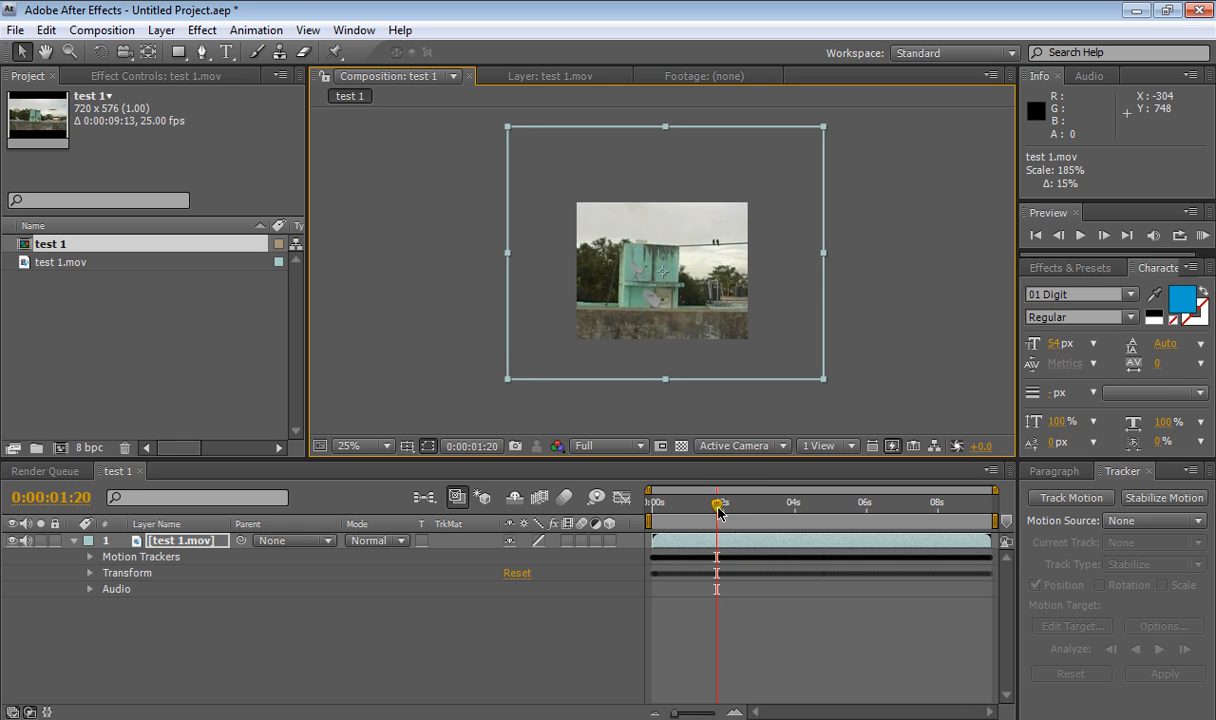
# - Preview the scaled, stabilized composition from the beginning
pyautogui.moveTo(718, 506); pyautogui.dragTo(650, 558)
pyautogui.press('.')
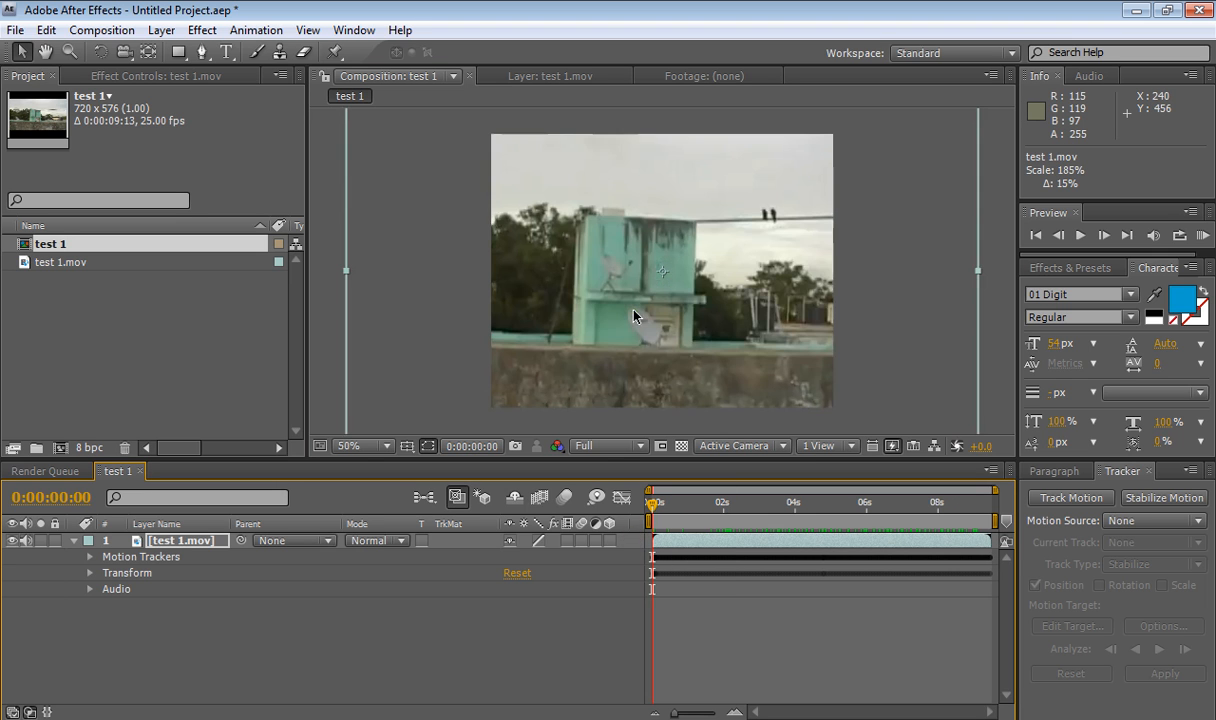
pyautogui.press('space')
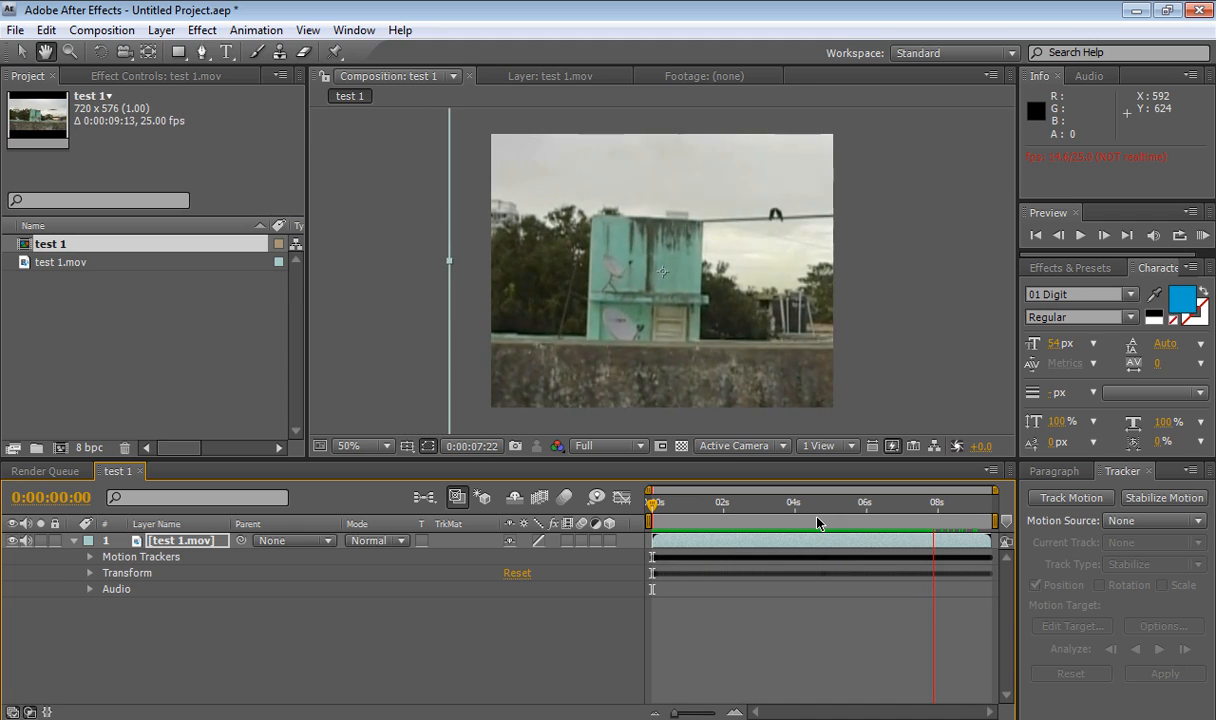
pyautogui.press('space')
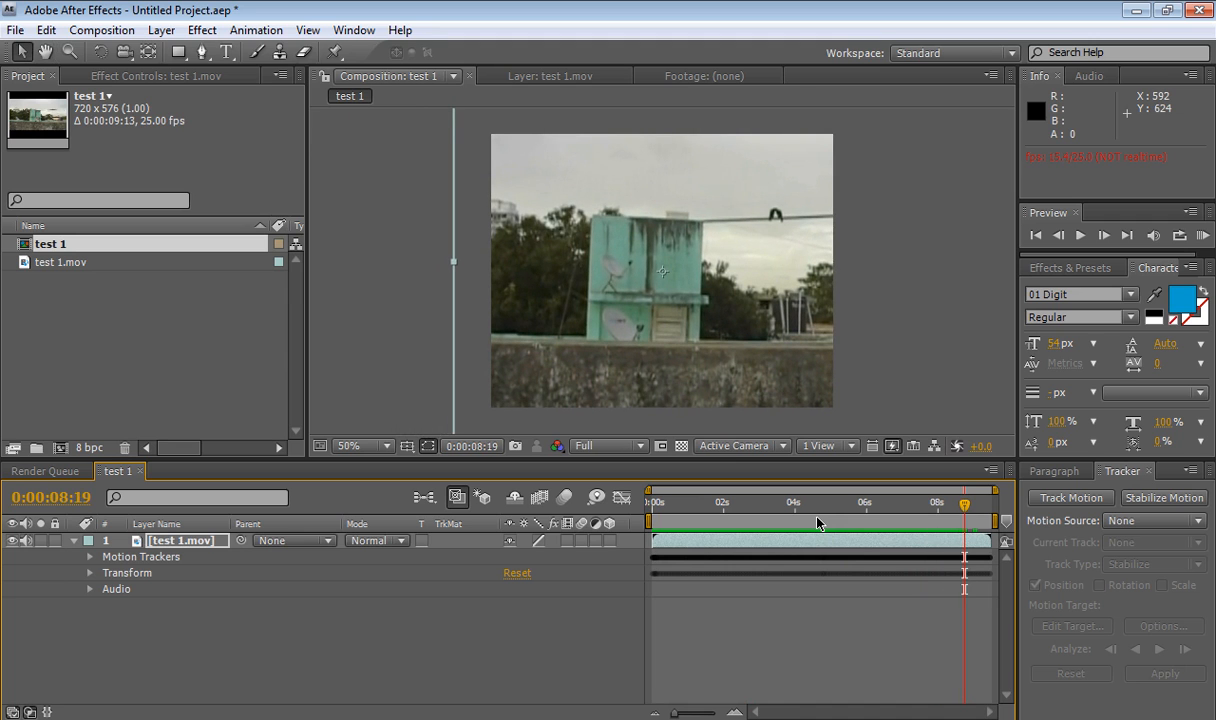
# - Apply the Day4Night animation preset to the test 1.mov footage layer
pyautogui.click(76, 542)
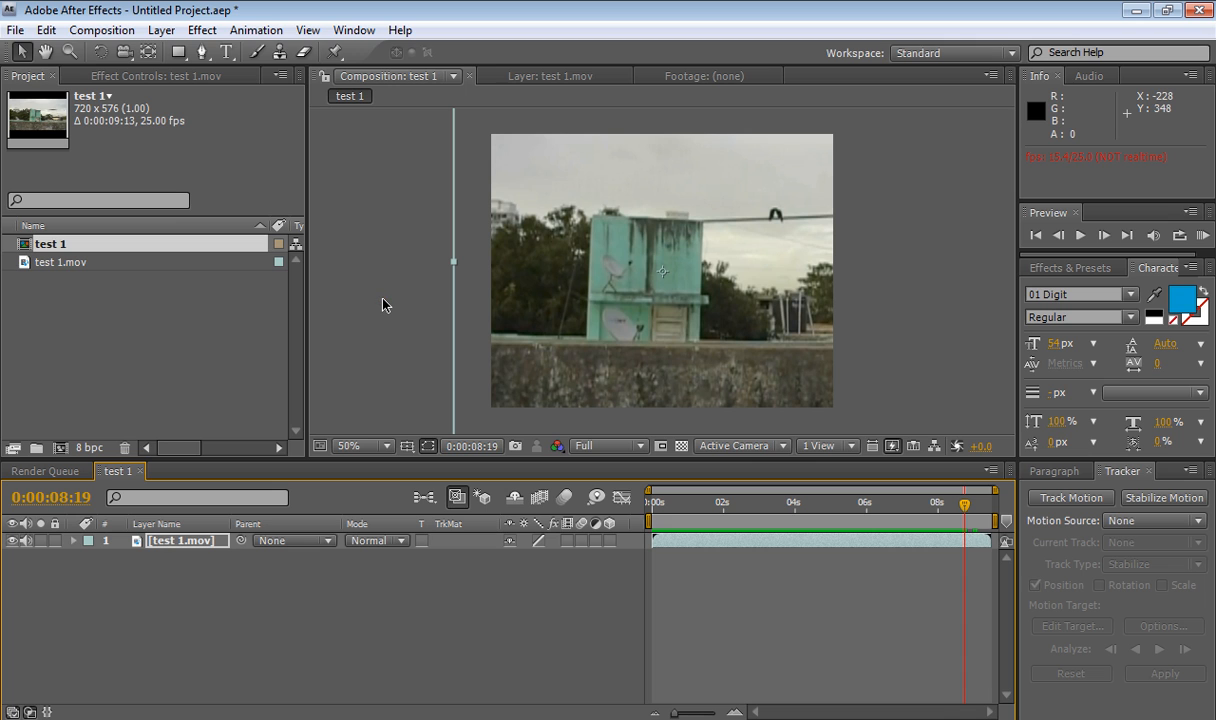
pyautogui.click(204, 32)
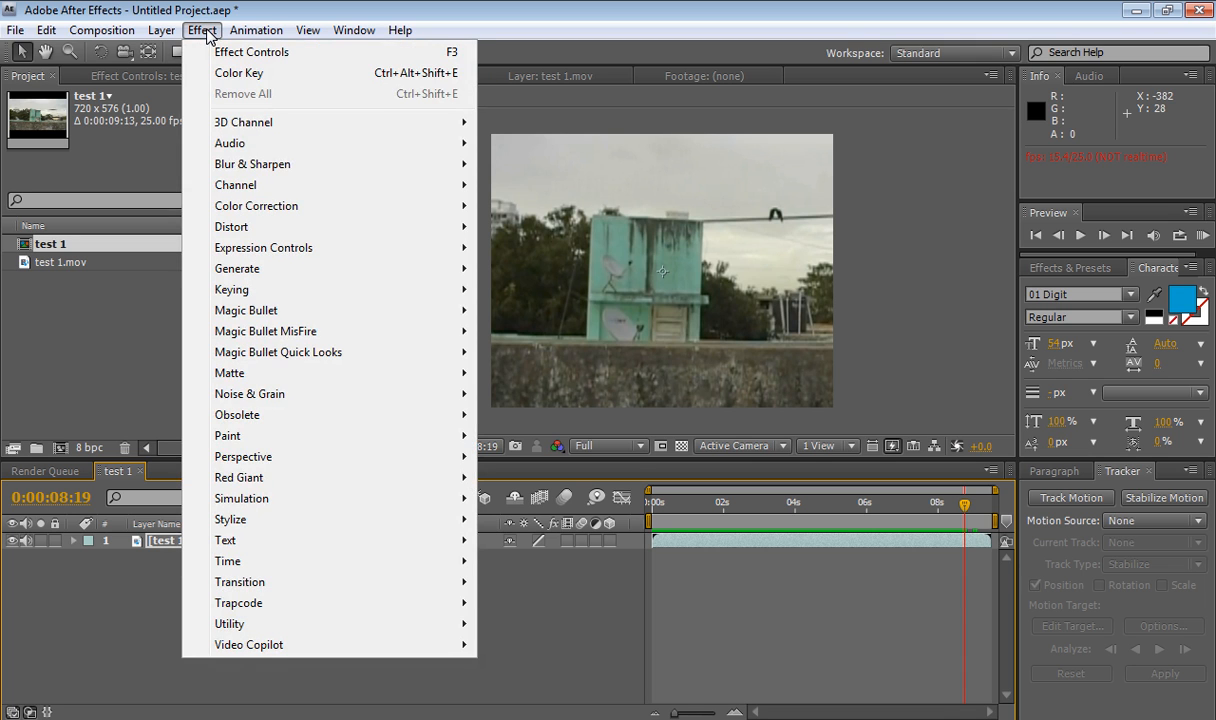
pyautogui.moveTo(256, 31)
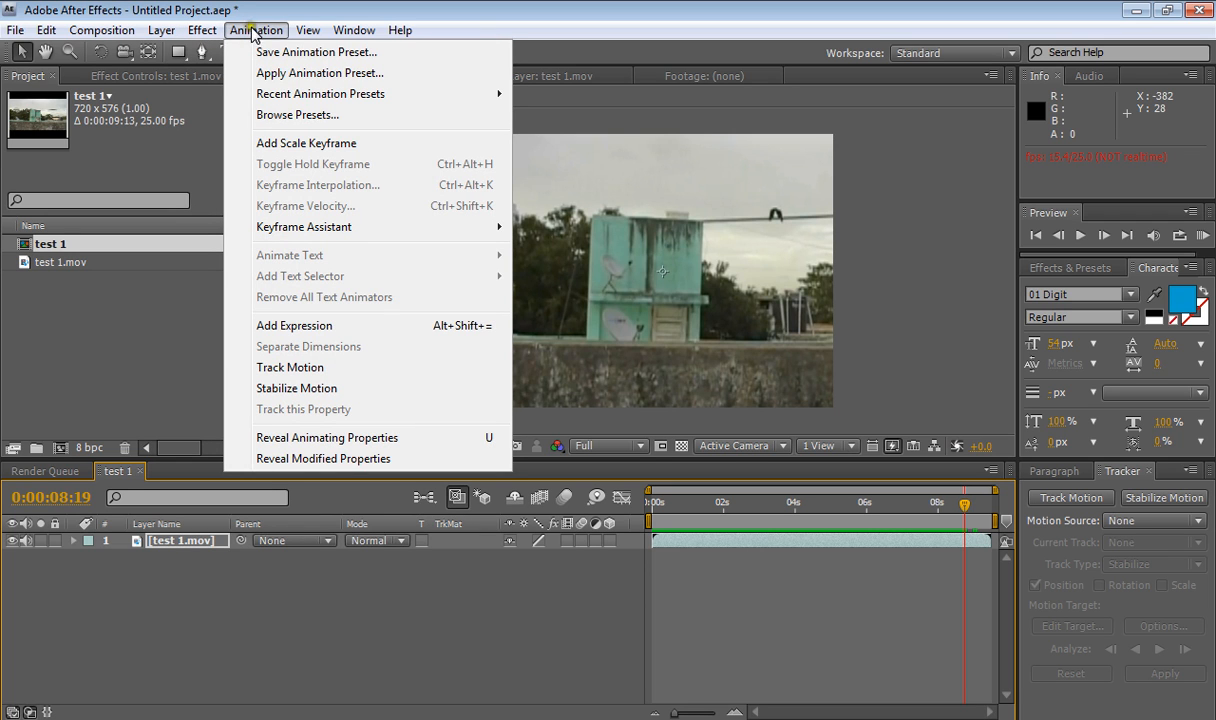
pyautogui.moveTo(293, 95)
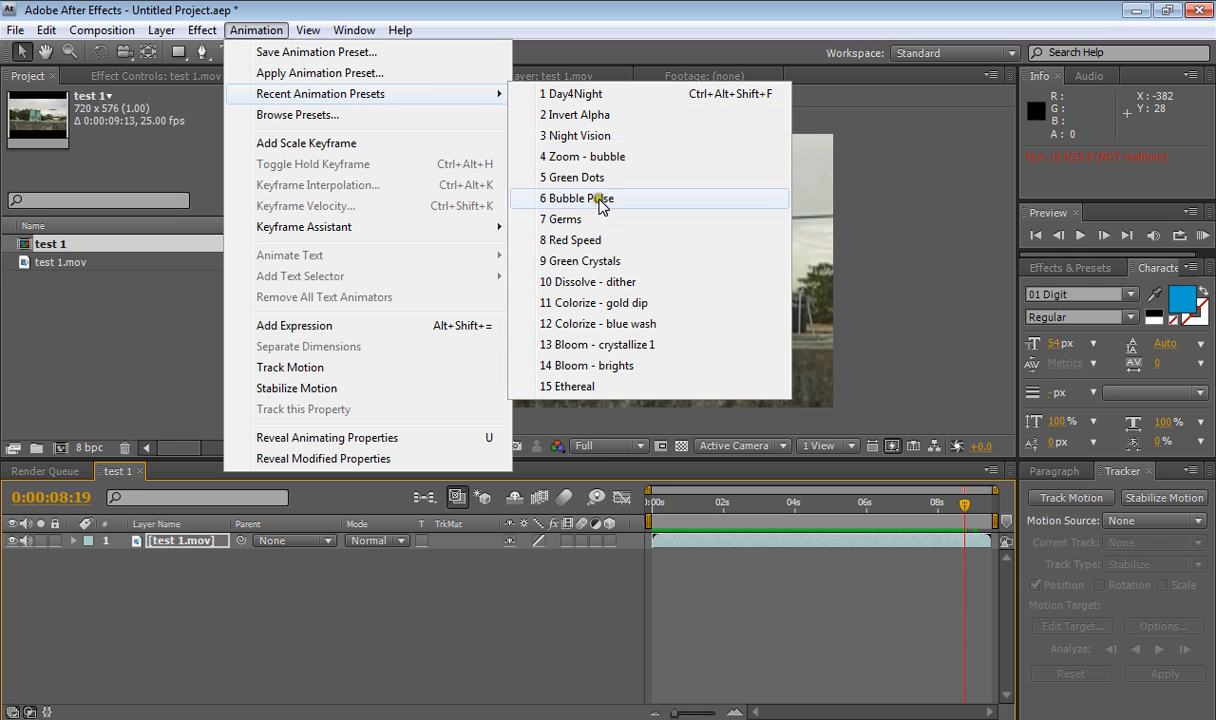
pyautogui.click(592, 94)
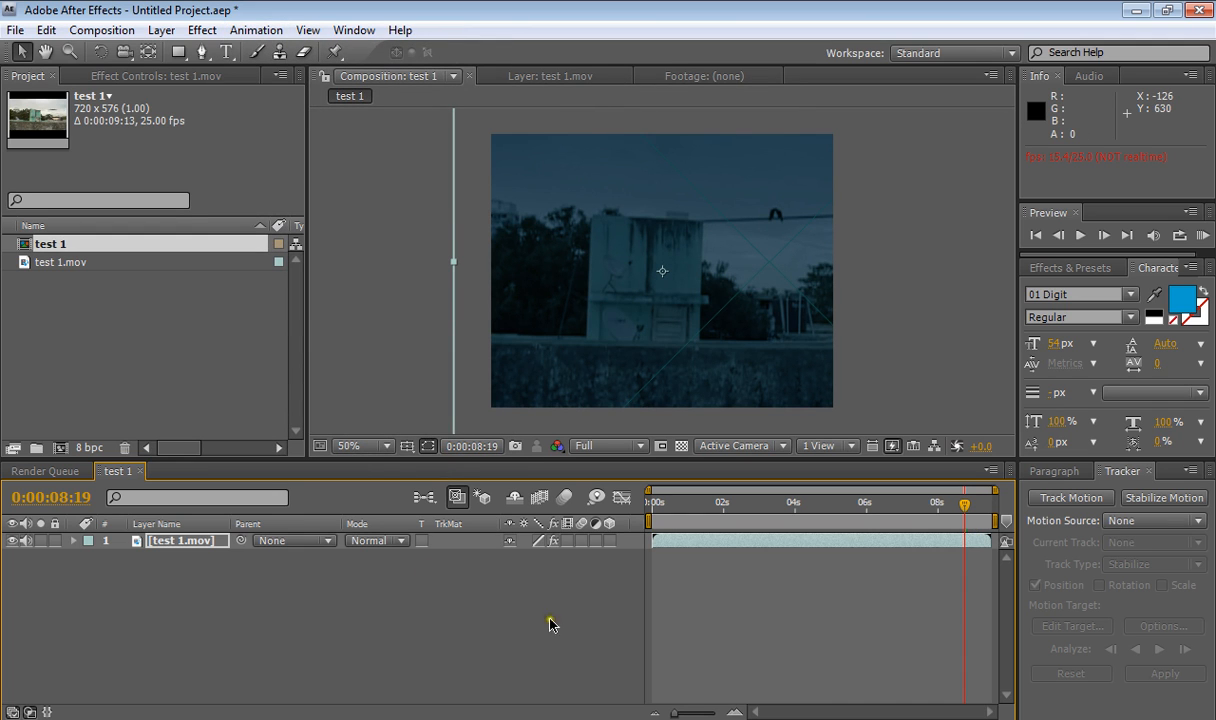
# - Return to the start of the timeline and inspect the preset's effects on the footage layer
pyautogui.click(932, 512)
pyautogui.moveTo(932, 512); pyautogui.dragTo(645, 514)
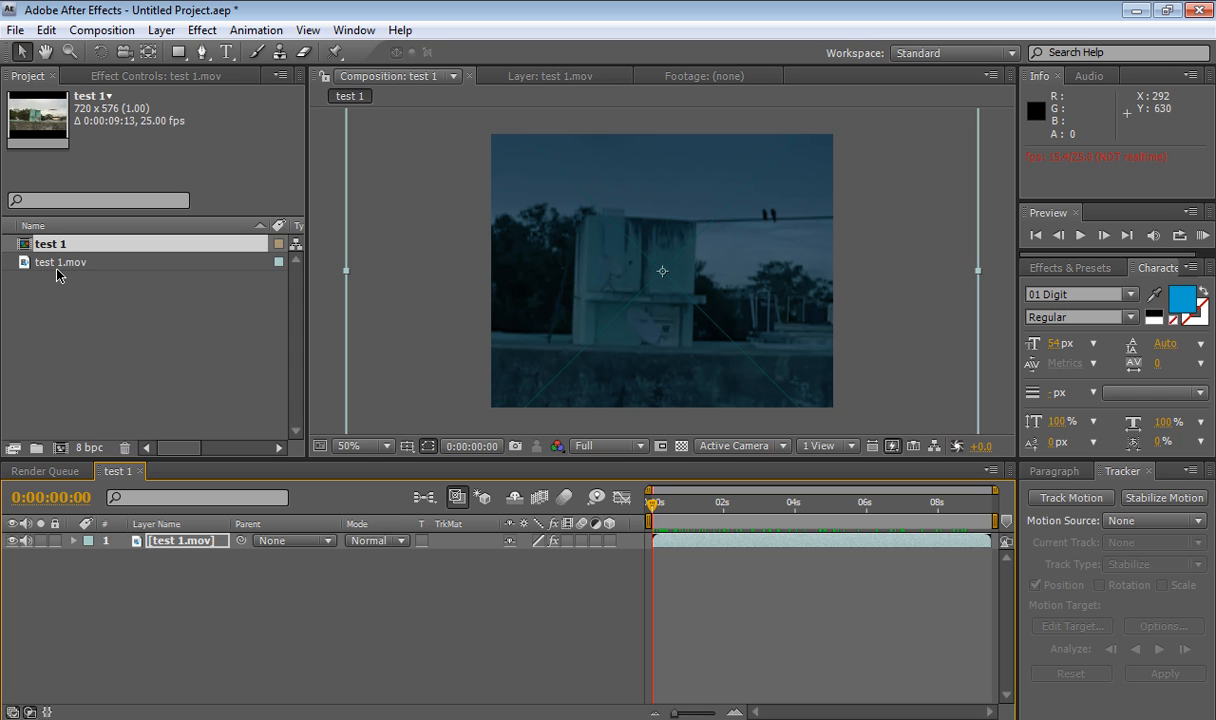
pyautogui.click(109, 76)
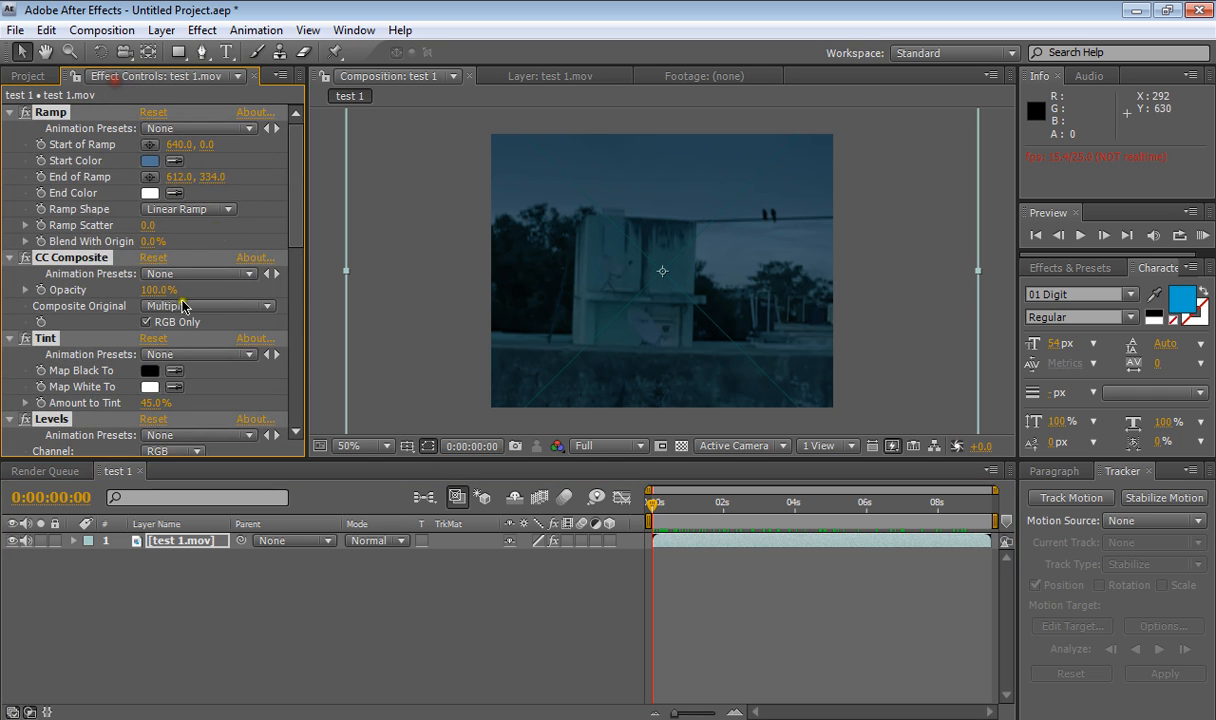
pyautogui.keyDown('ctrl'); pyautogui.click(10, 112); pyautogui.keyUp('ctrl')
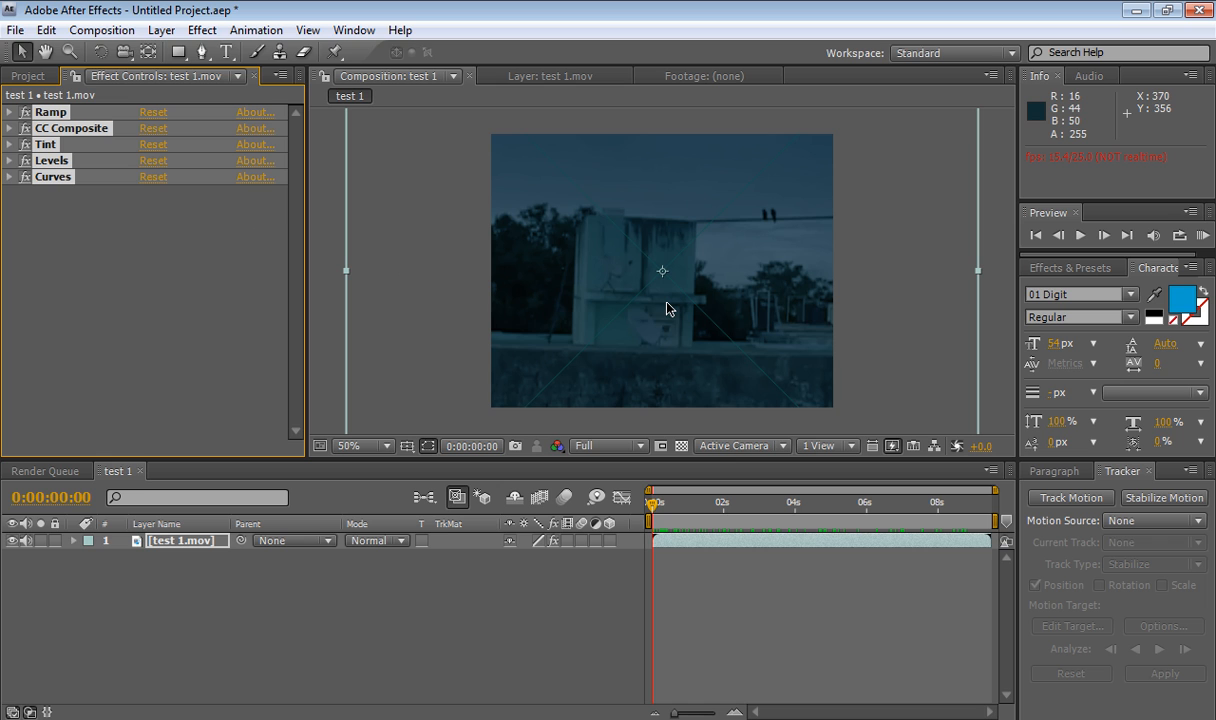
pyautogui.click(9, 160)
pyautogui.scroll(5, 40, 185)
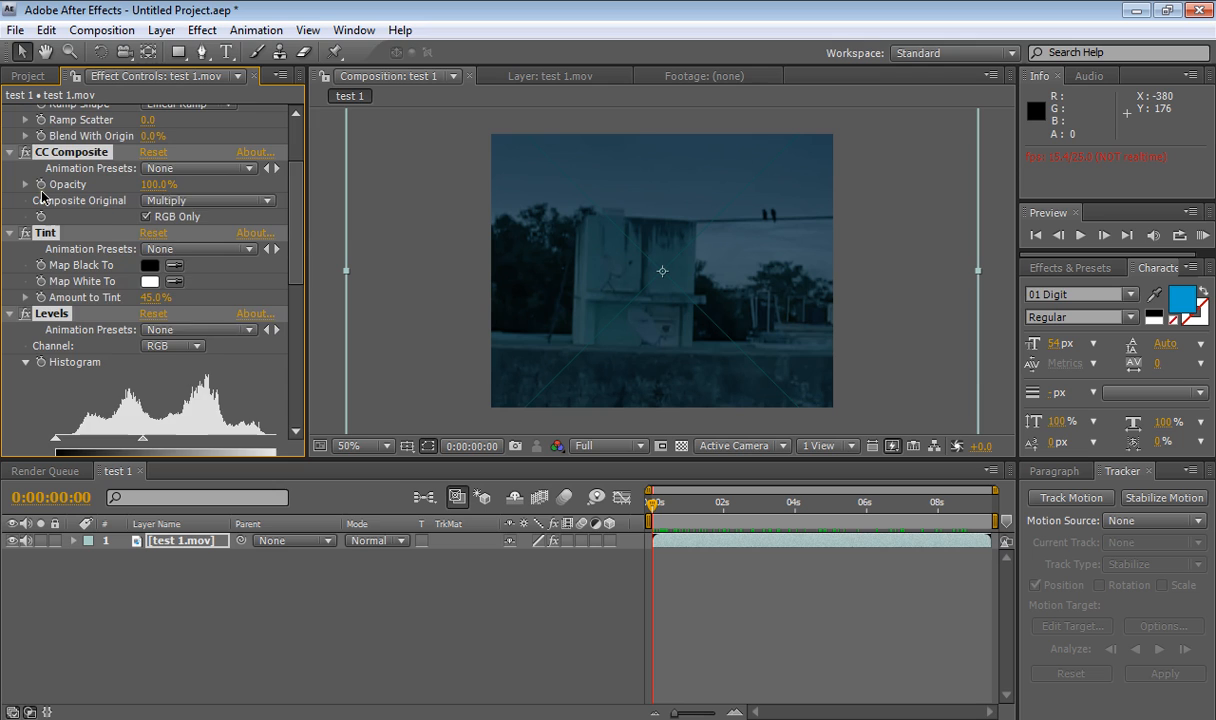
pyautogui.keyDown('ctrl'); pyautogui.click(9, 112); pyautogui.keyUp('ctrl')
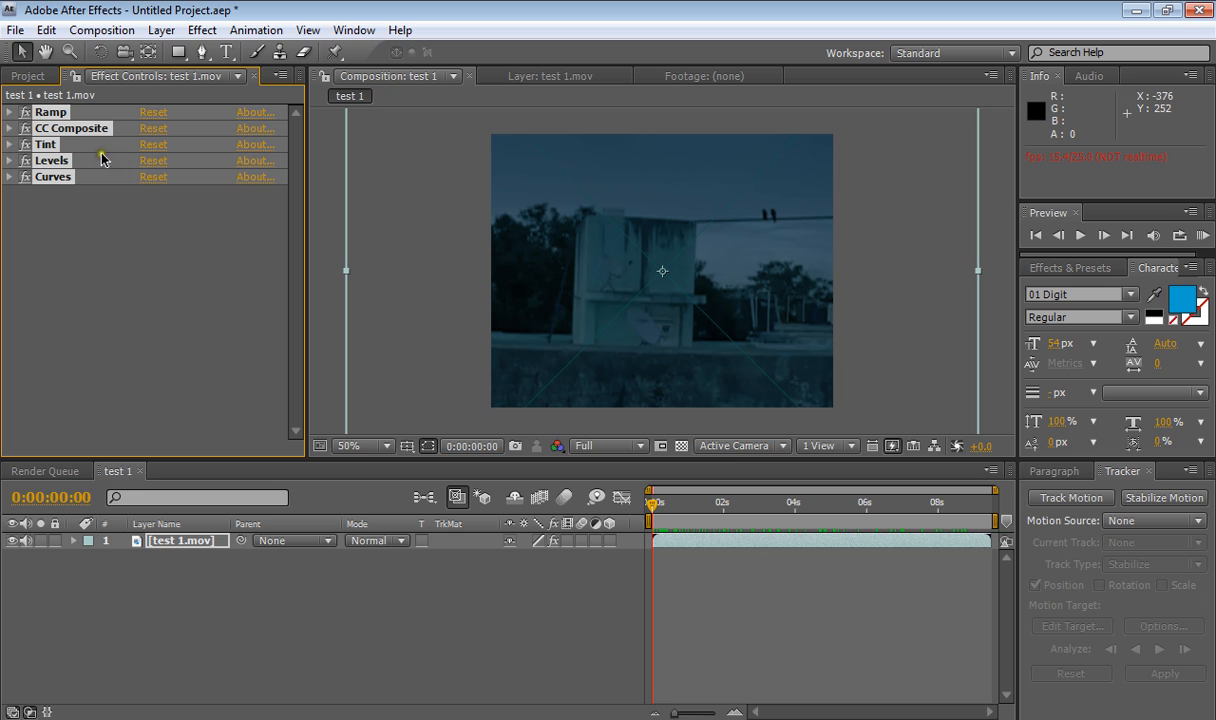
pyautogui.click(74, 210)
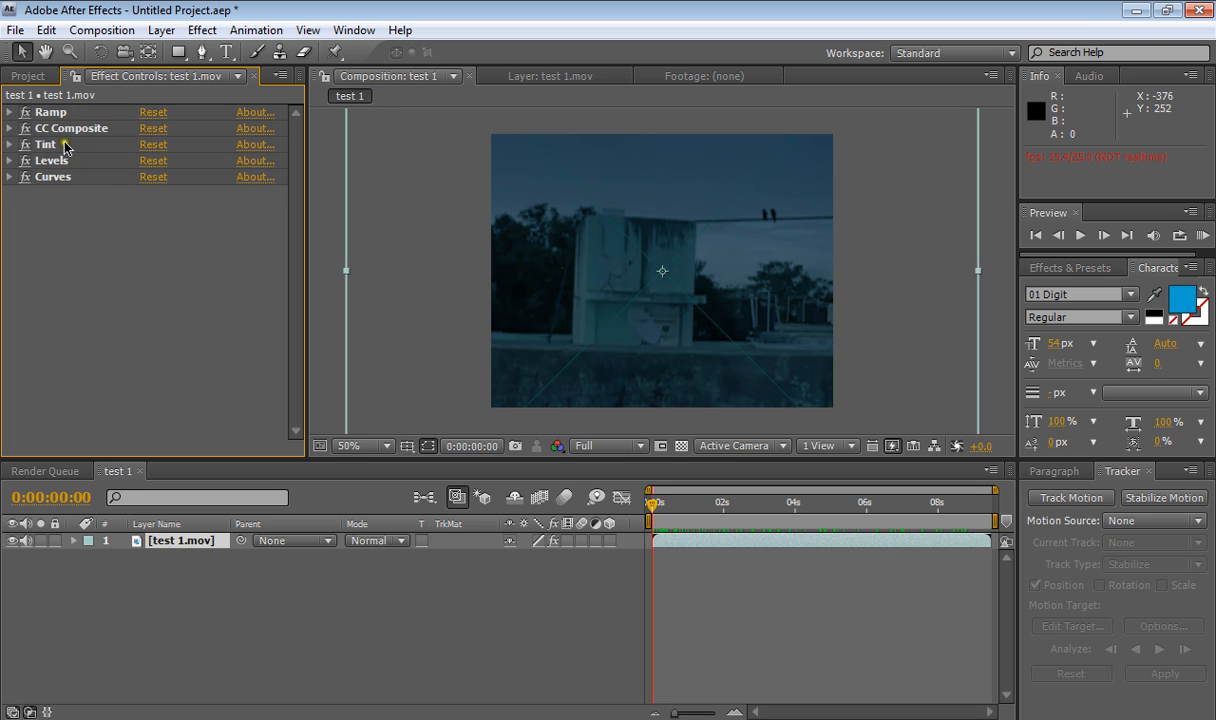
# - Toggle each preset effect off and back on to compare what Ramp, CC Composite, Tint, Levels and Curves contribute
pyautogui.click(25, 113)
pyautogui.click(25, 113)
pyautogui.click(25, 129)
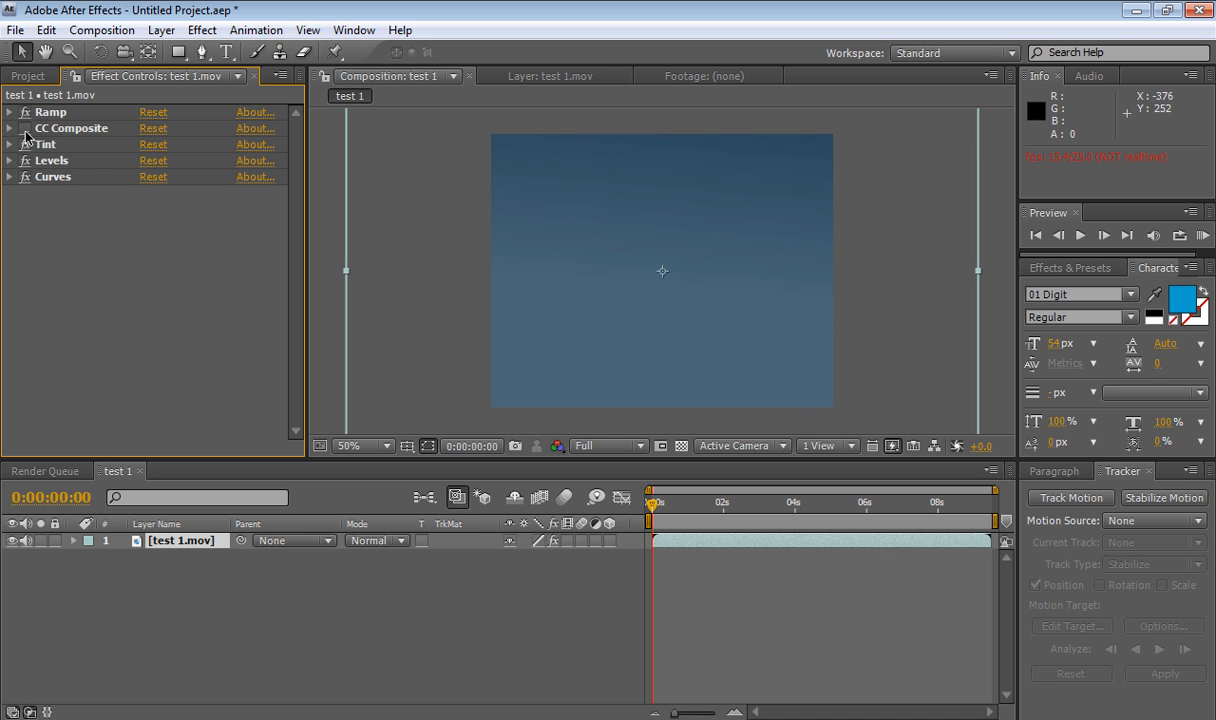
pyautogui.click(25, 129)
pyautogui.click(24, 143)
pyautogui.click(24, 143)
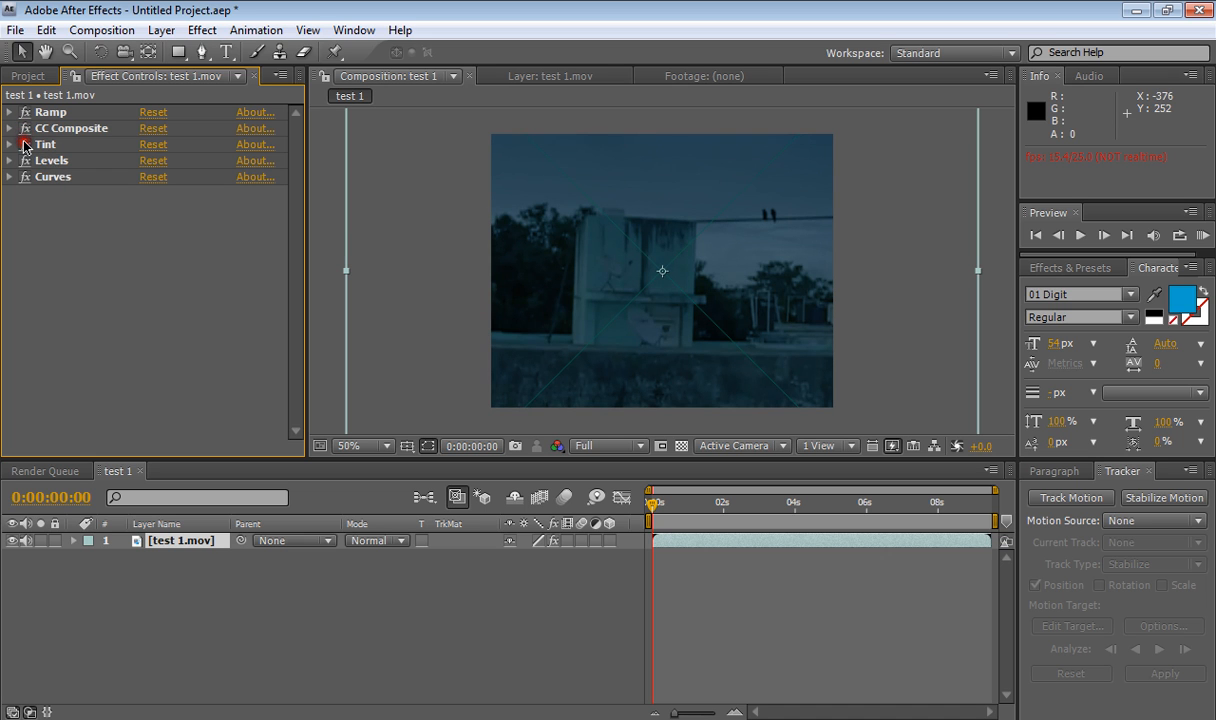
pyautogui.click(25, 161)
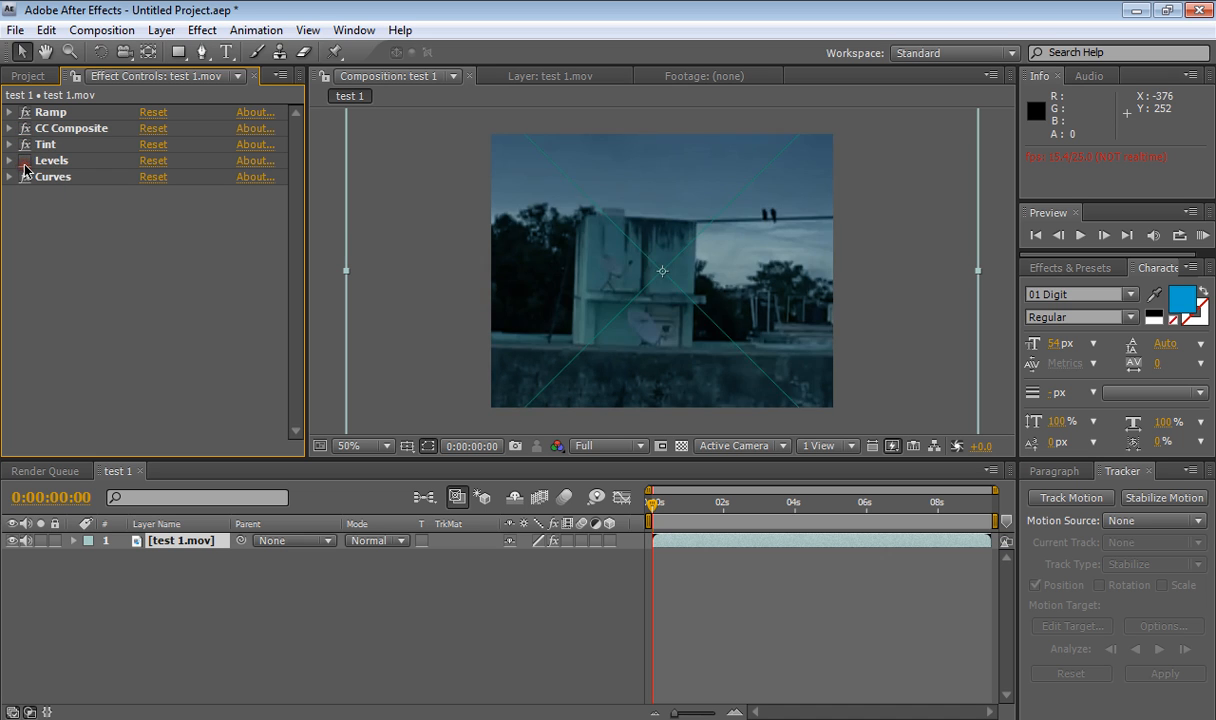
pyautogui.click(25, 161)
pyautogui.click(25, 177)
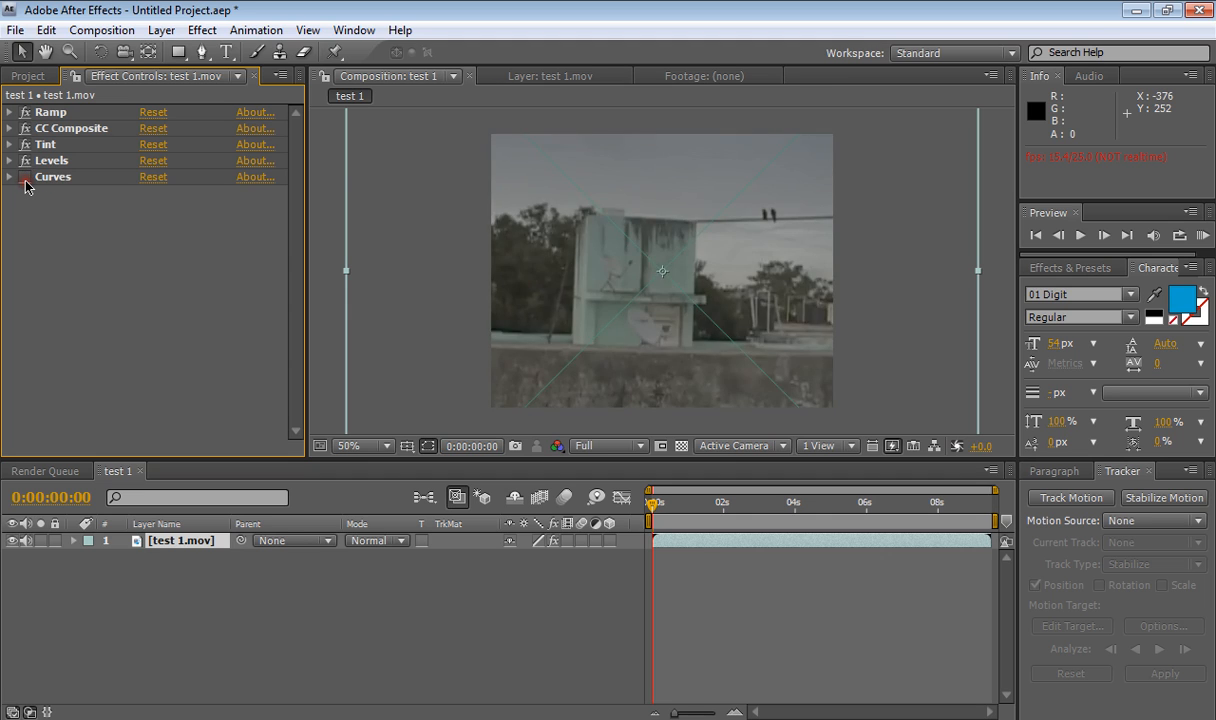
pyautogui.click(25, 177)
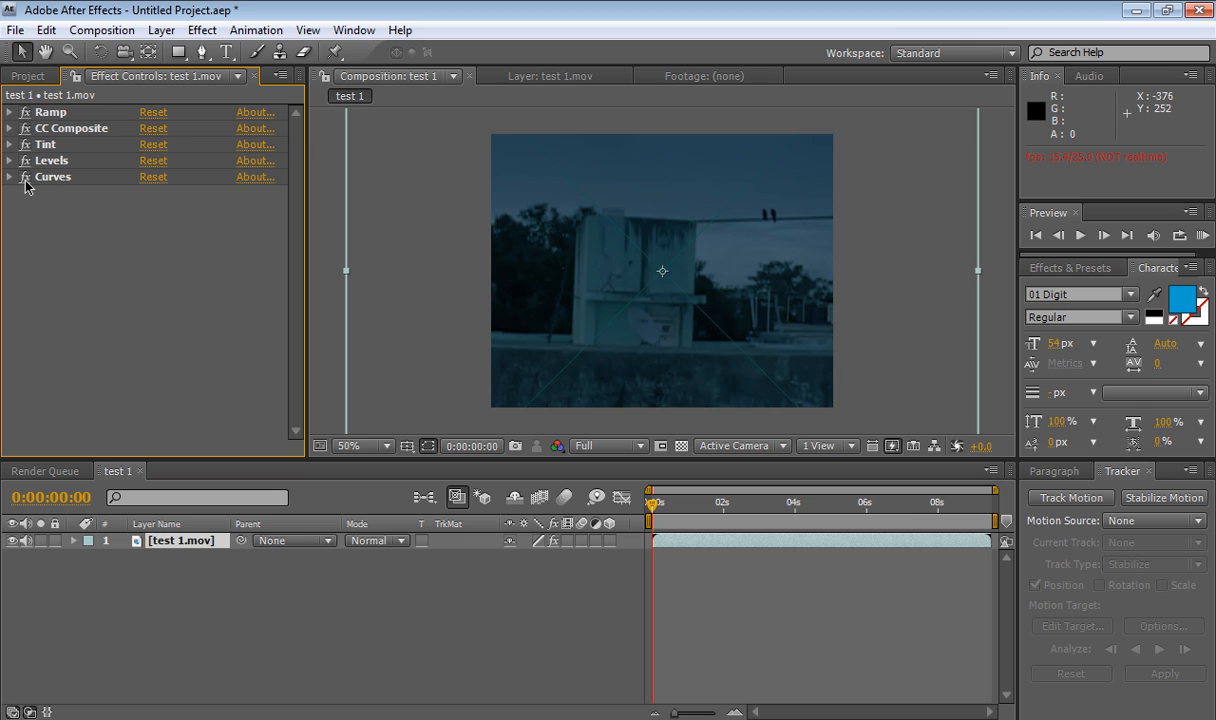
# - Delete the CC Composite effect from the footage layer
pyautogui.click(49, 133)
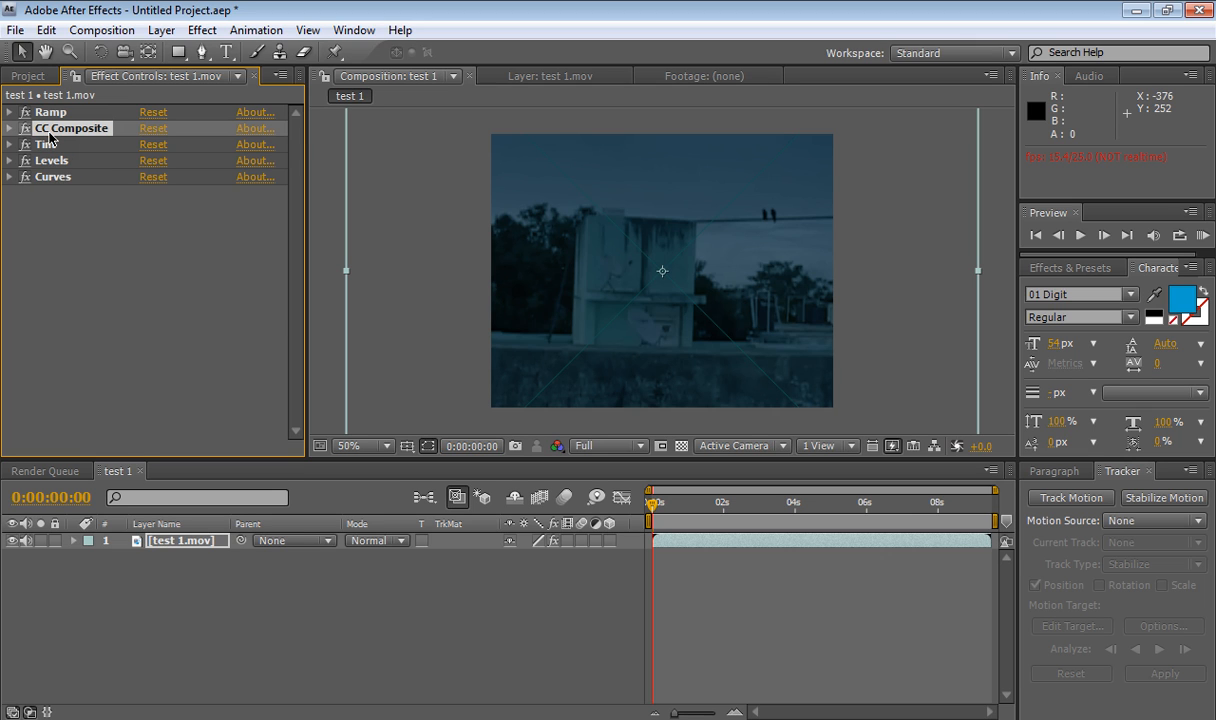
pyautogui.press('Delete')
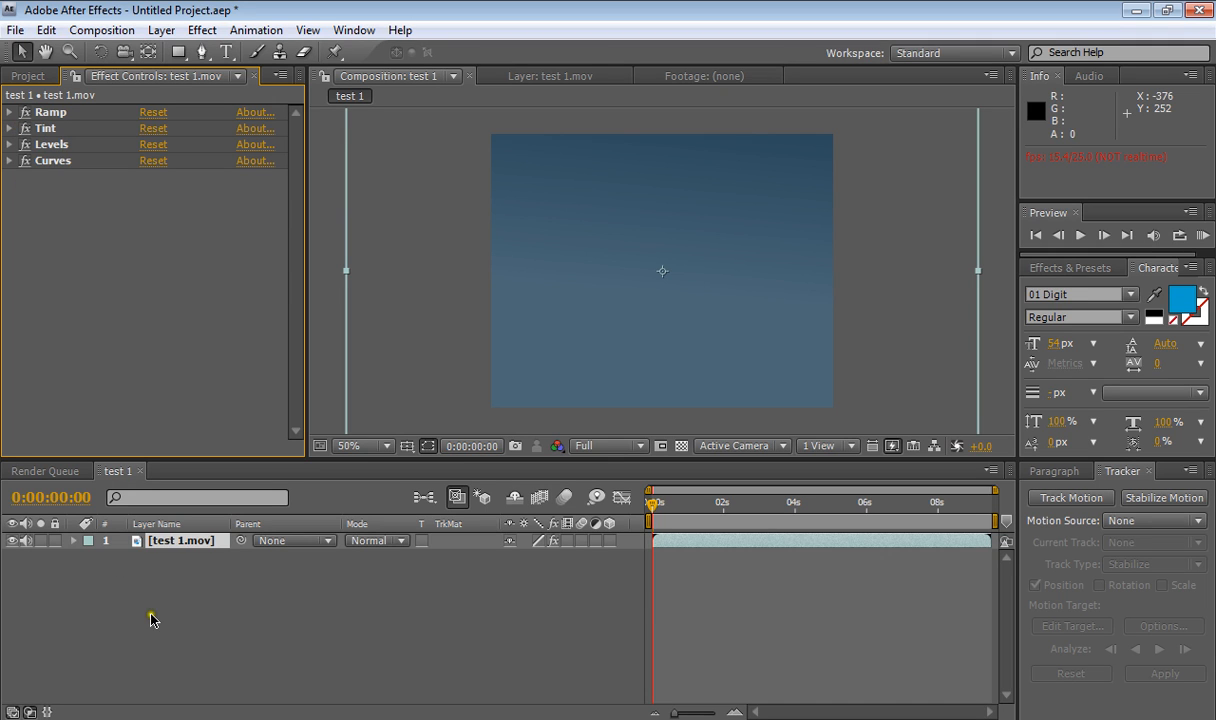
# - Add a new adjustment layer above the footage in the composition
pyautogui.click(231, 607)
pyautogui.click(27, 77)
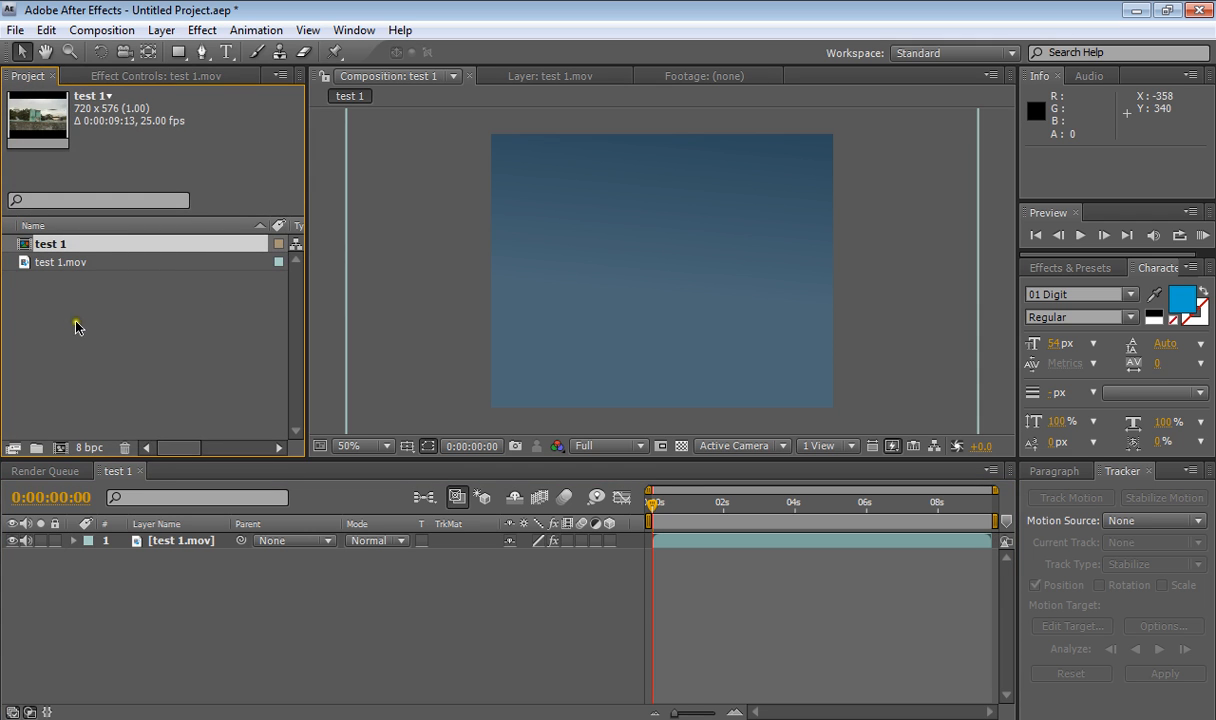
pyautogui.click(150, 586)
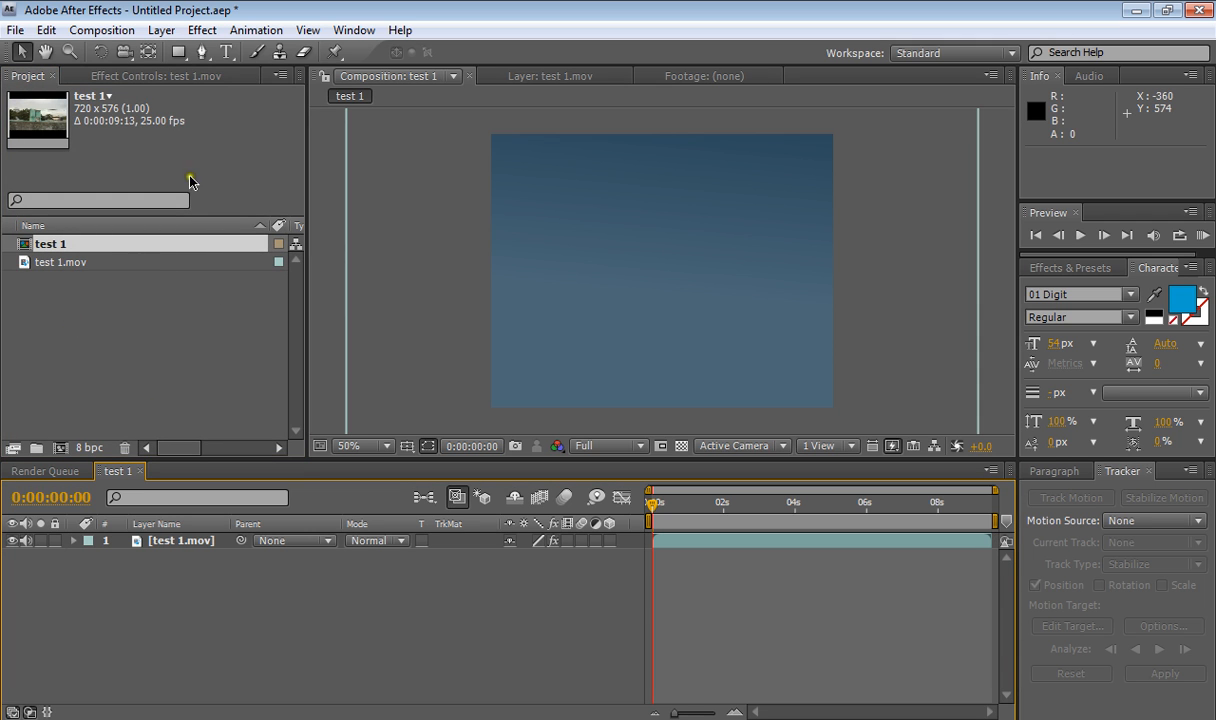
pyautogui.click(161, 30)
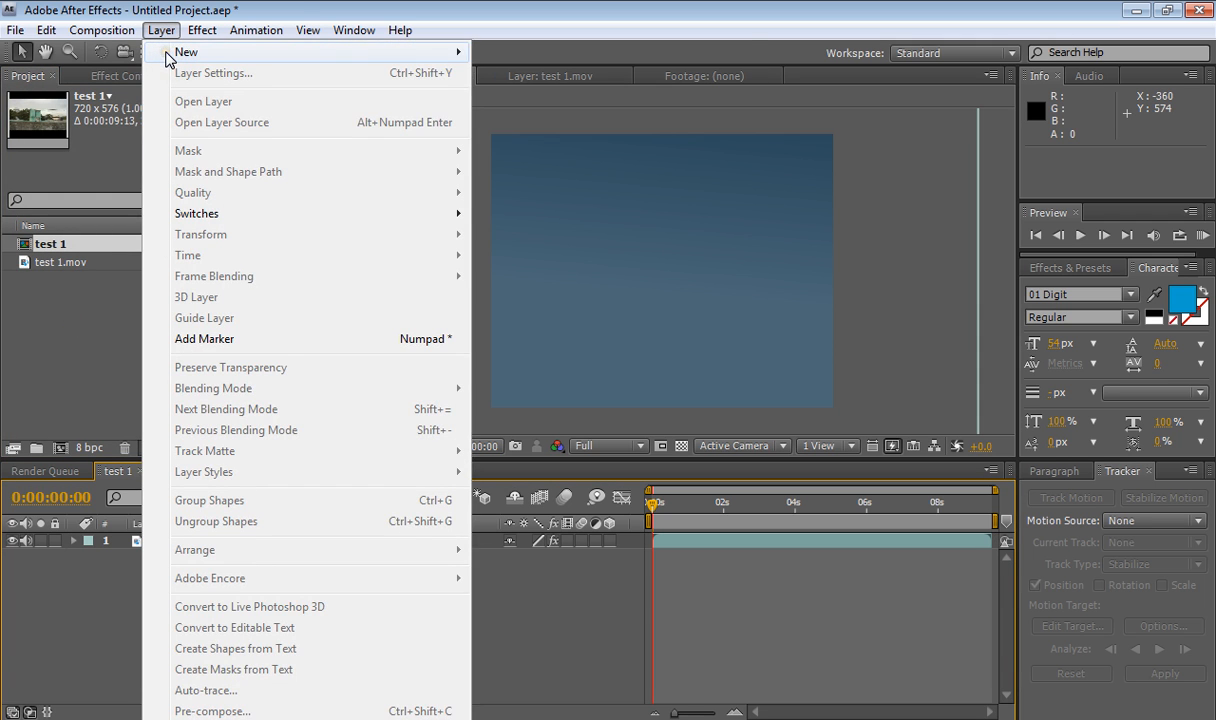
pyautogui.moveTo(175, 52)
pyautogui.click(537, 177)
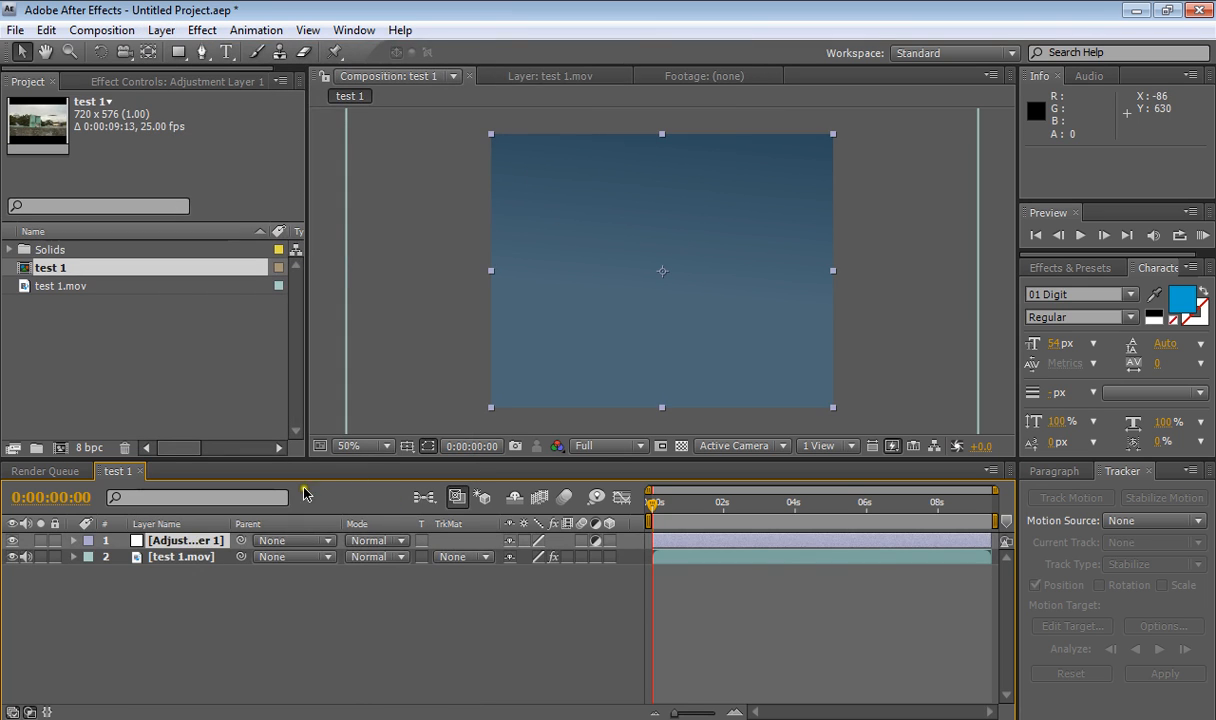
# - Apply the Day4Night animation preset to the adjustment layer
pyautogui.click(250, 32)
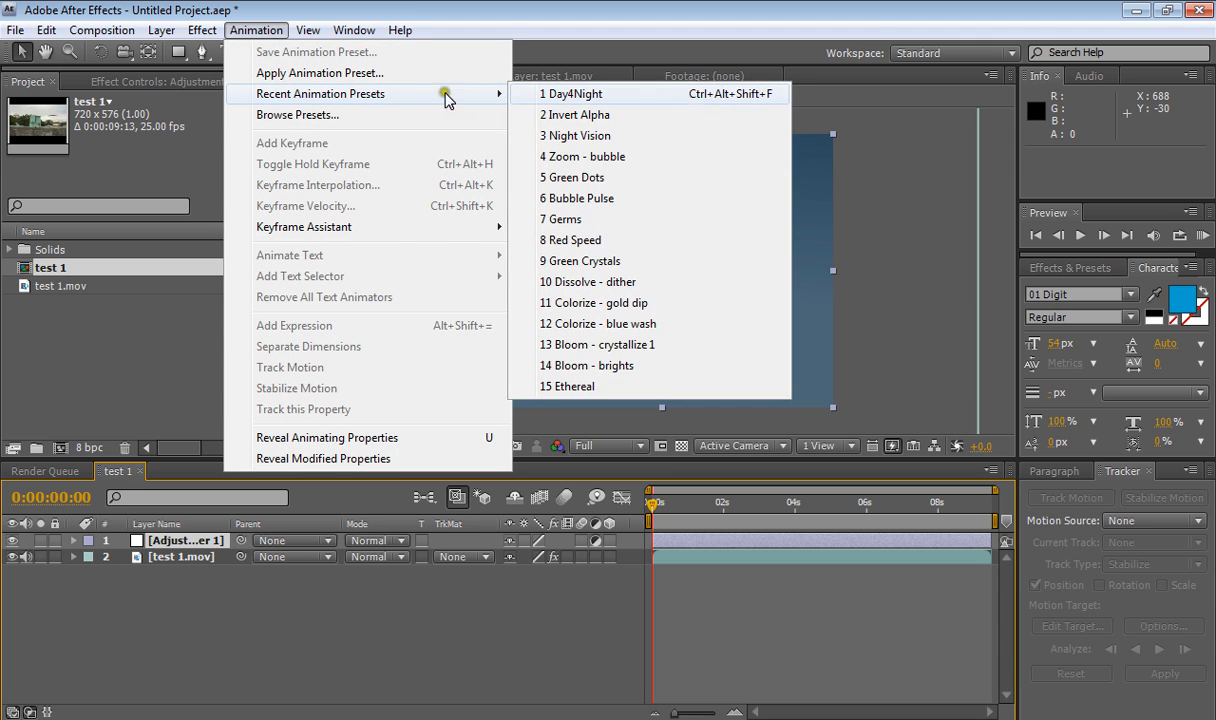
pyautogui.click(700, 103)
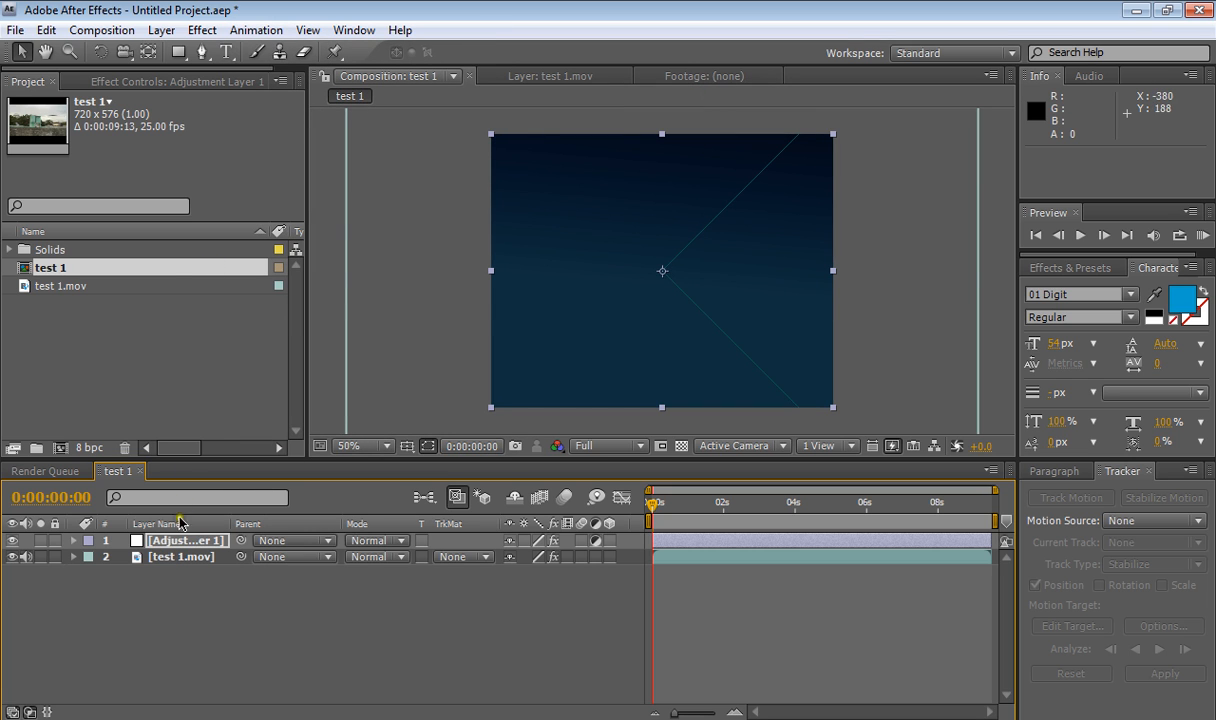
pyautogui.click(185, 557)
pyautogui.click(180, 540)
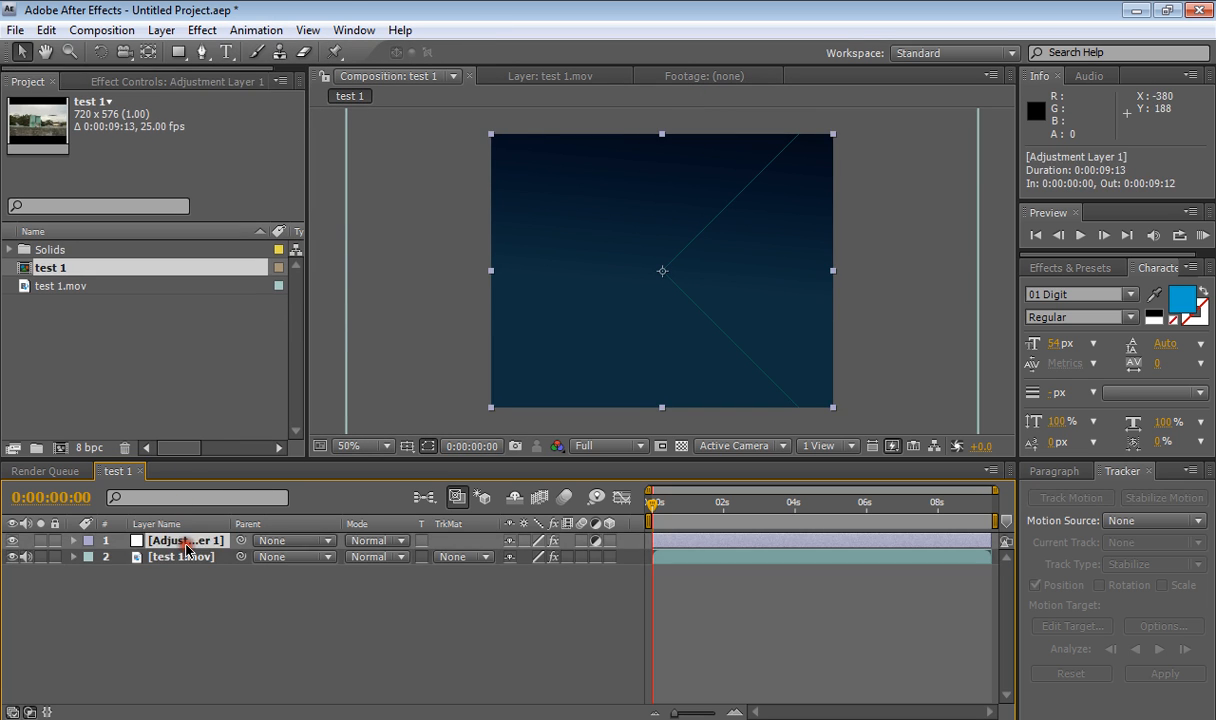
# - Collapse the adjustment layer's effects and delete its CC Composite effect
pyautogui.click(188, 82)
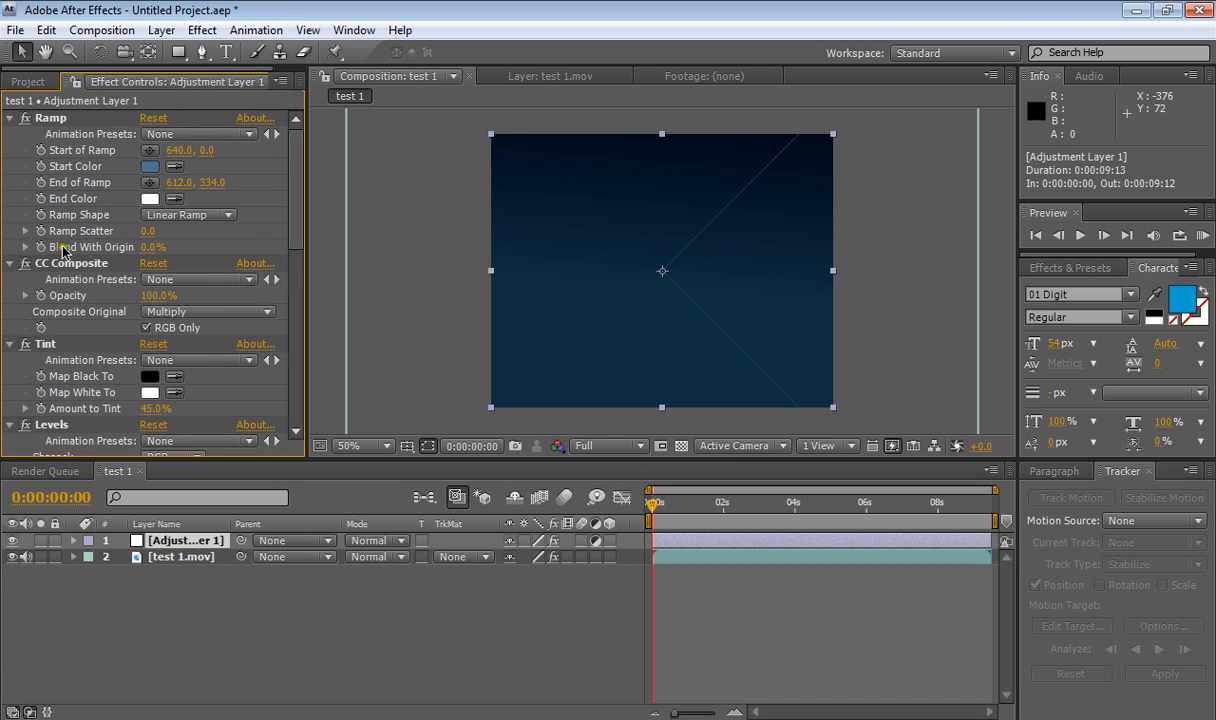
pyautogui.click(9, 118)
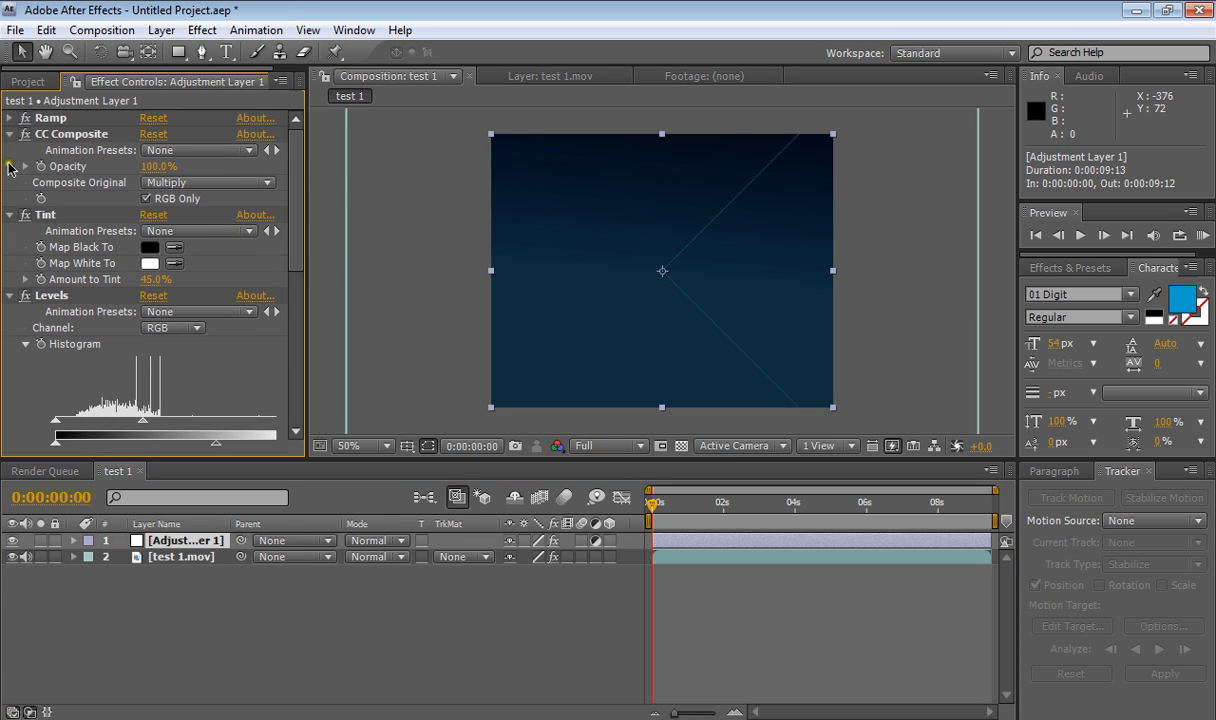
pyautogui.click(8, 134)
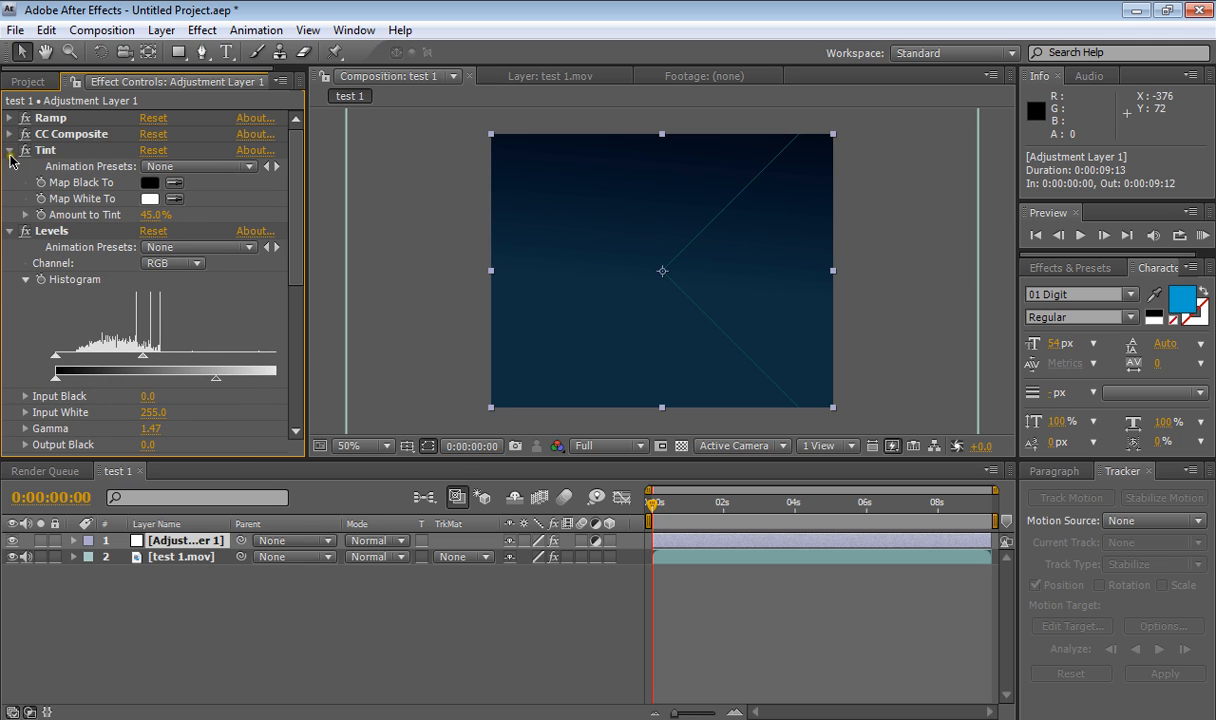
pyautogui.click(8, 150)
pyautogui.click(9, 166)
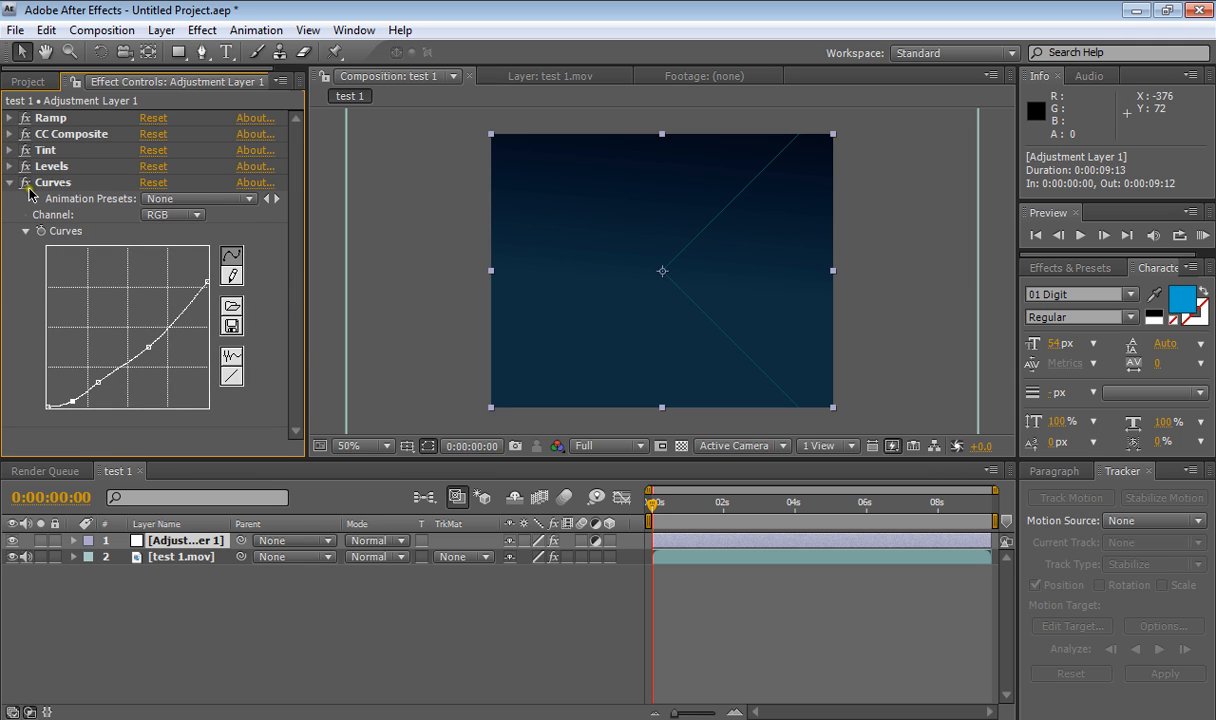
pyautogui.click(10, 182)
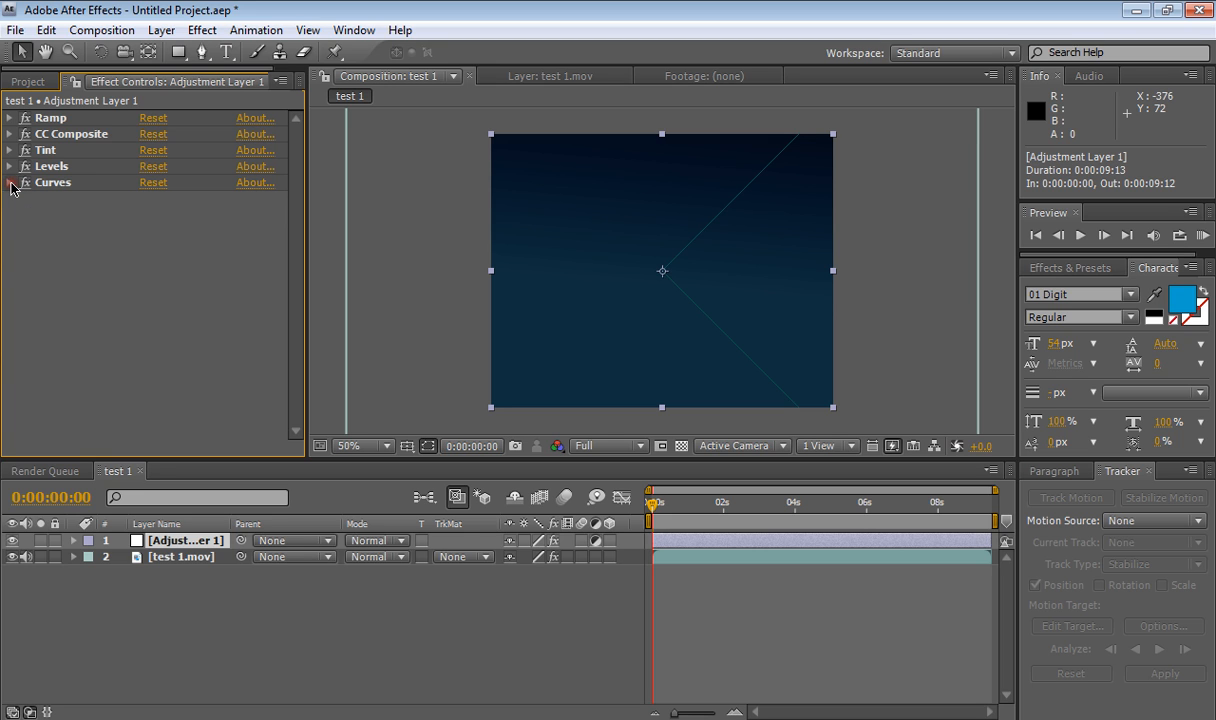
pyautogui.click(66, 134)
pyautogui.press('Delete')
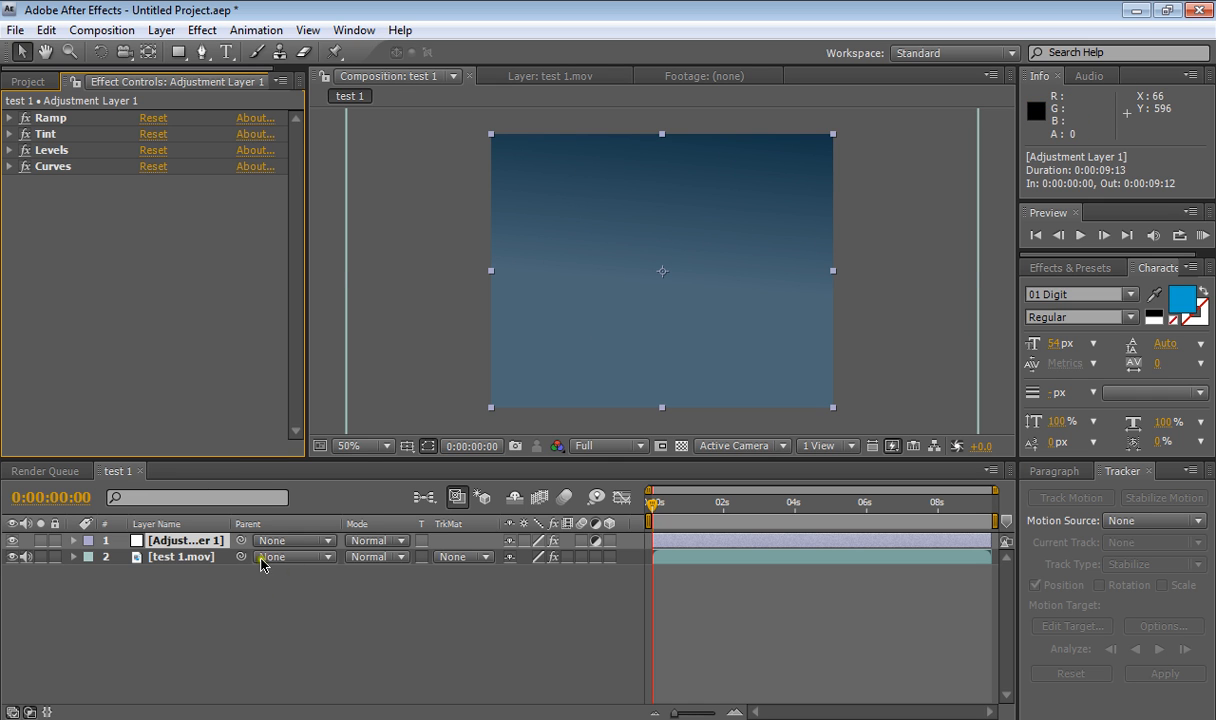
# - Remove the Ramp, Tint, Levels and Curves effects from the footage layer, then select the adjustment layer
pyautogui.click(193, 558)
pyautogui.click(67, 163)
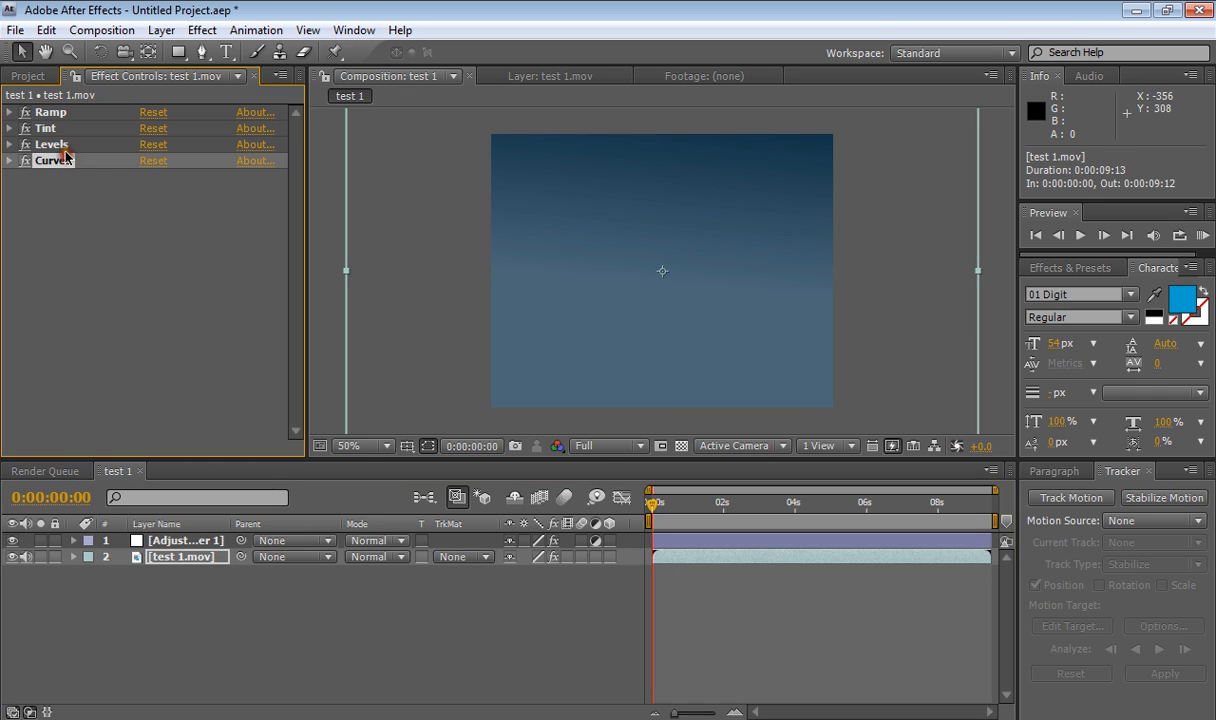
pyautogui.keyDown('ctrl'); pyautogui.click(64, 147); pyautogui.keyUp('ctrl')
pyautogui.keyDown('ctrl'); pyautogui.click(55, 129); pyautogui.keyUp('ctrl')
pyautogui.keyDown('ctrl'); pyautogui.click(55, 114); pyautogui.keyUp('ctrl')
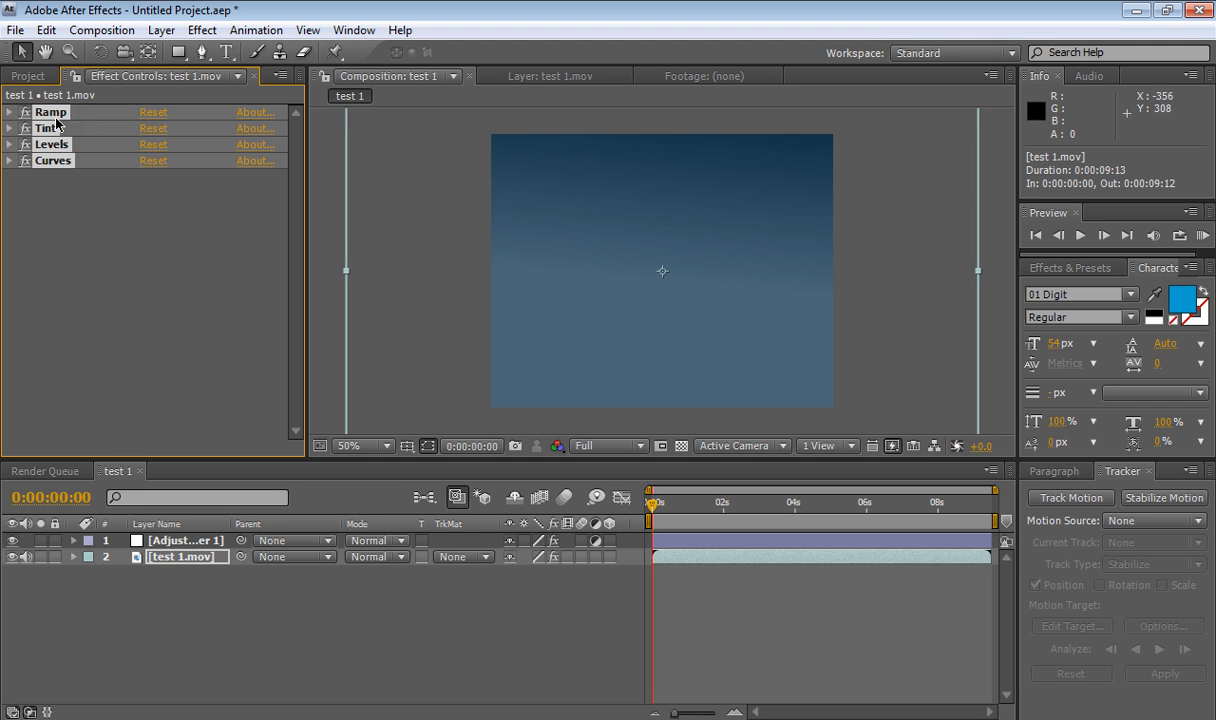
pyautogui.press('Delete')
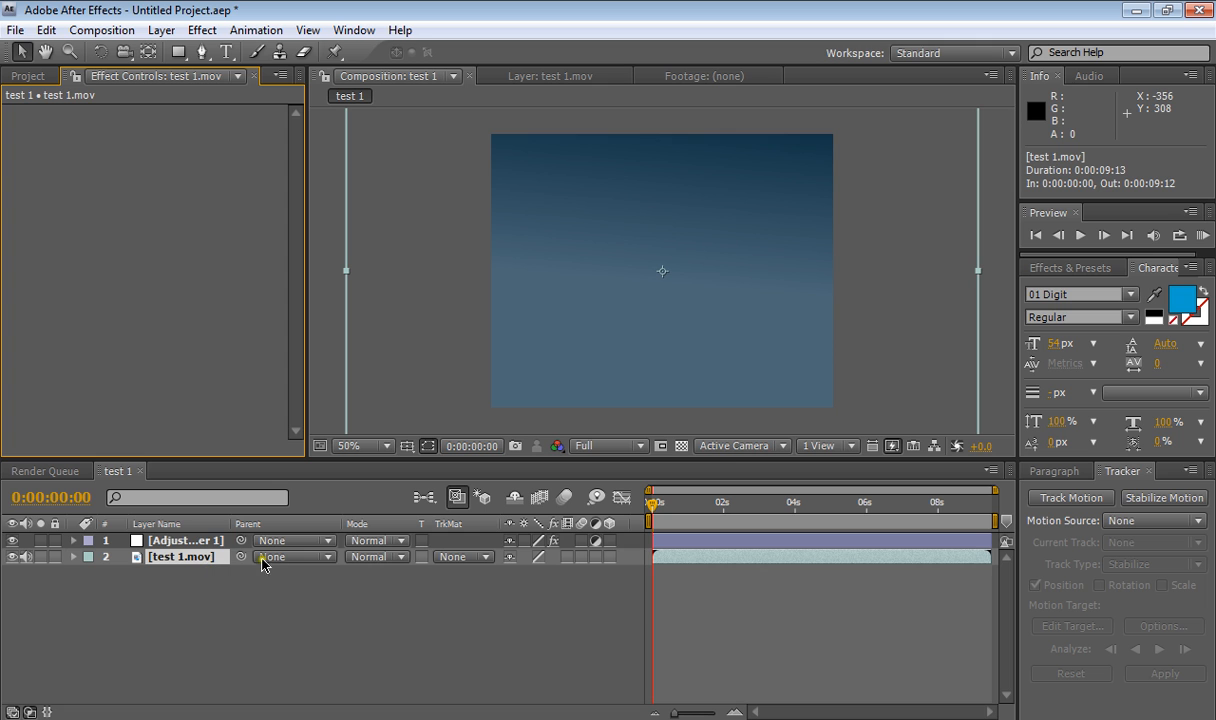
pyautogui.click(210, 543)
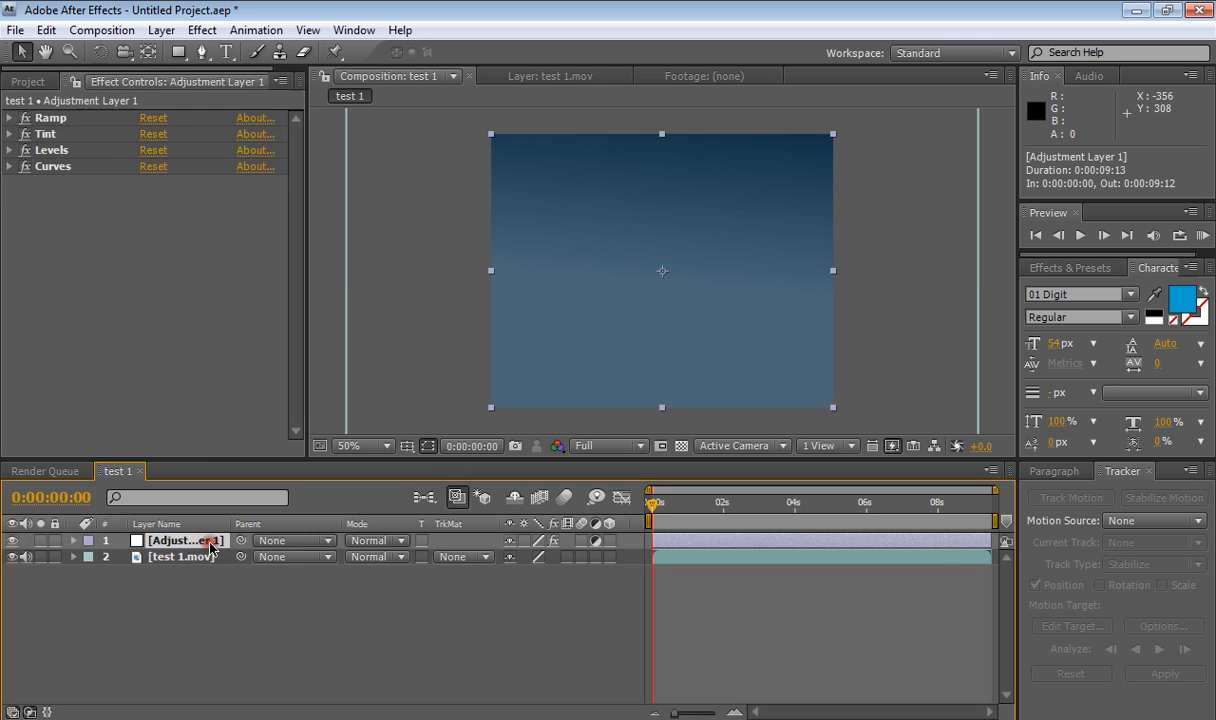
# - Set the adjustment layer's blending mode to Multiply
pyautogui.click(383, 541)
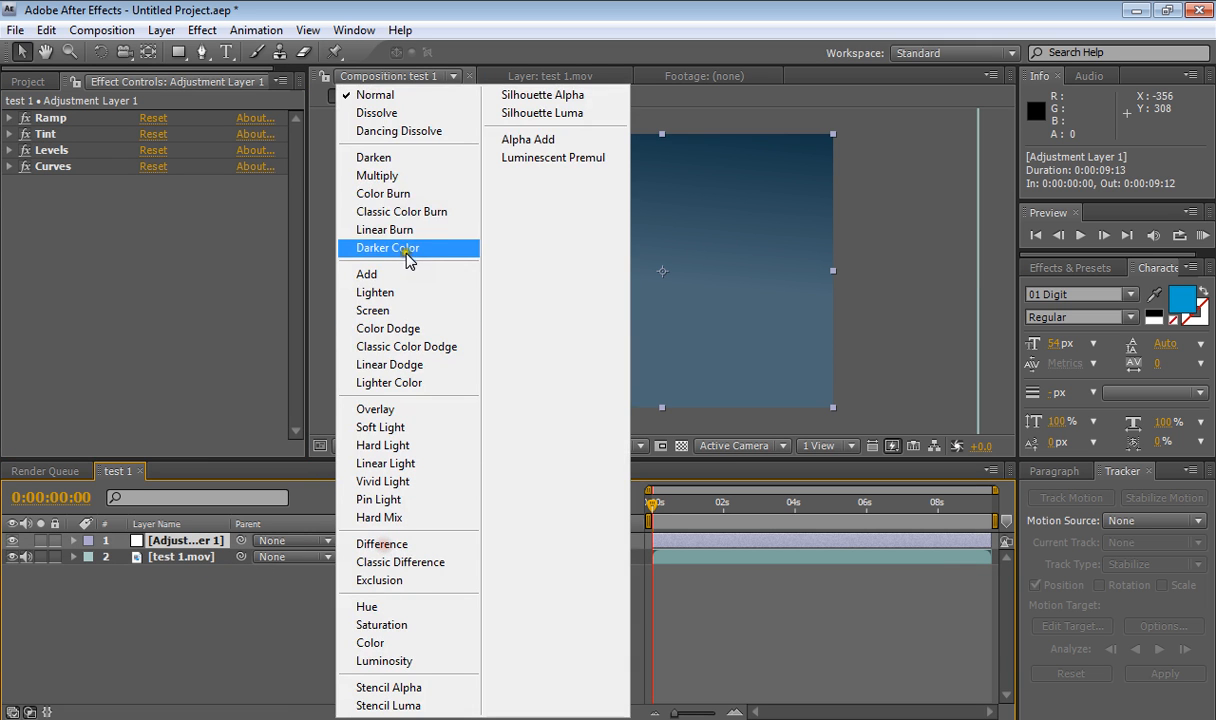
pyautogui.click(403, 178)
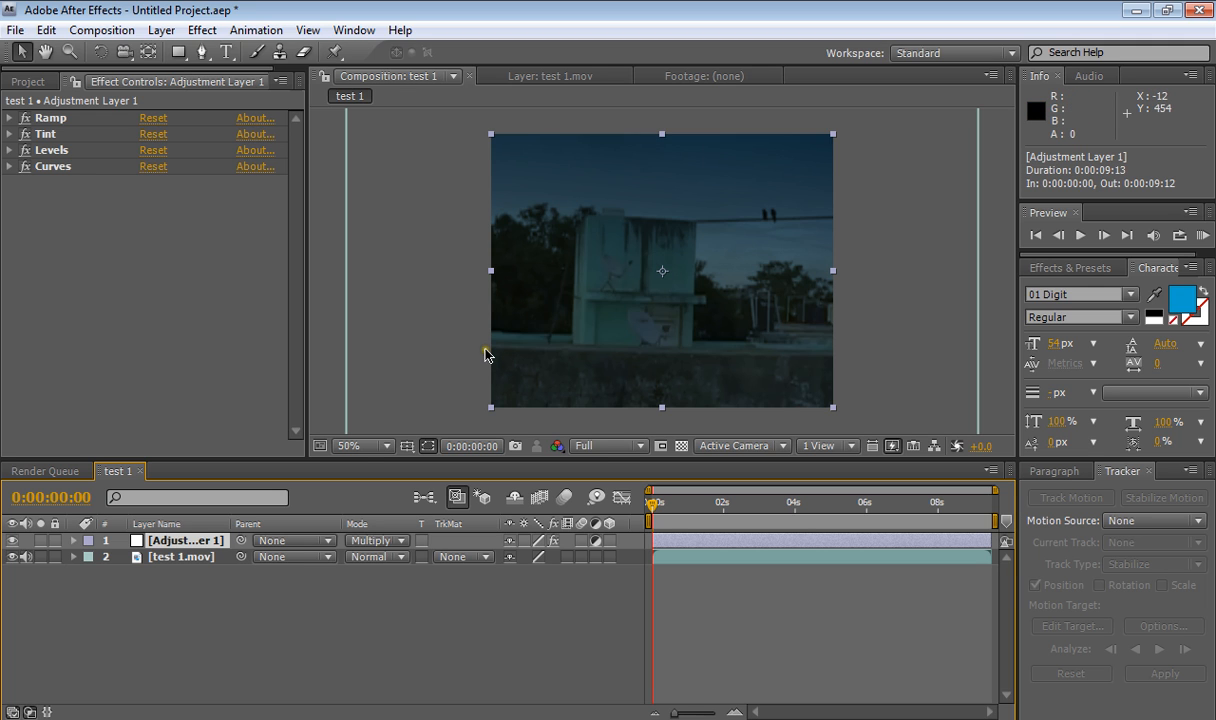
# - Compare the look with the adjustment layer's Ramp effect disabled and re-enabled
pyautogui.click(9, 118)
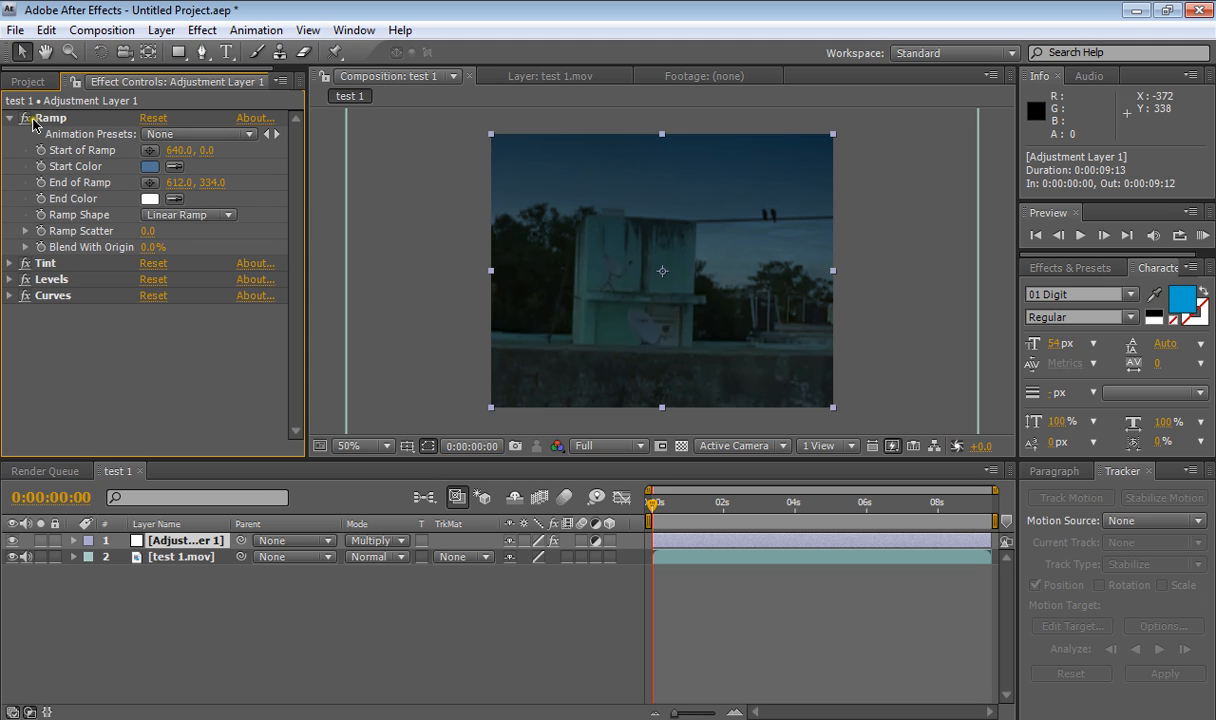
pyautogui.click(27, 119)
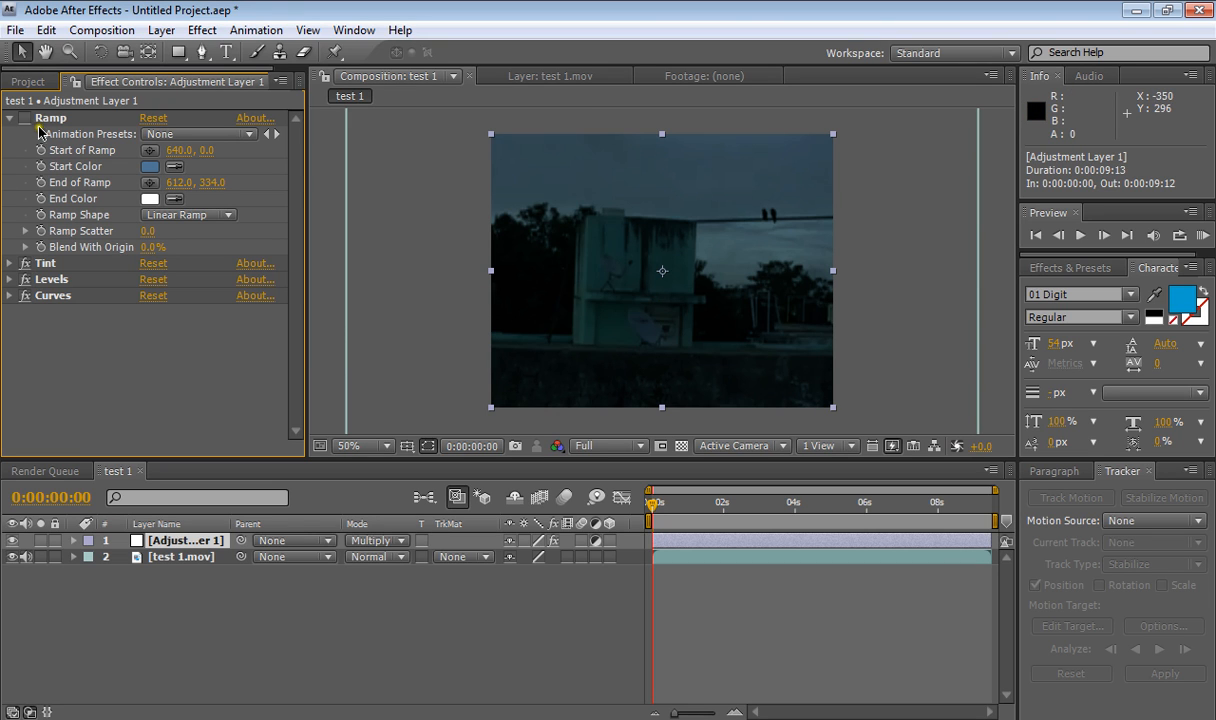
pyautogui.click(9, 118)
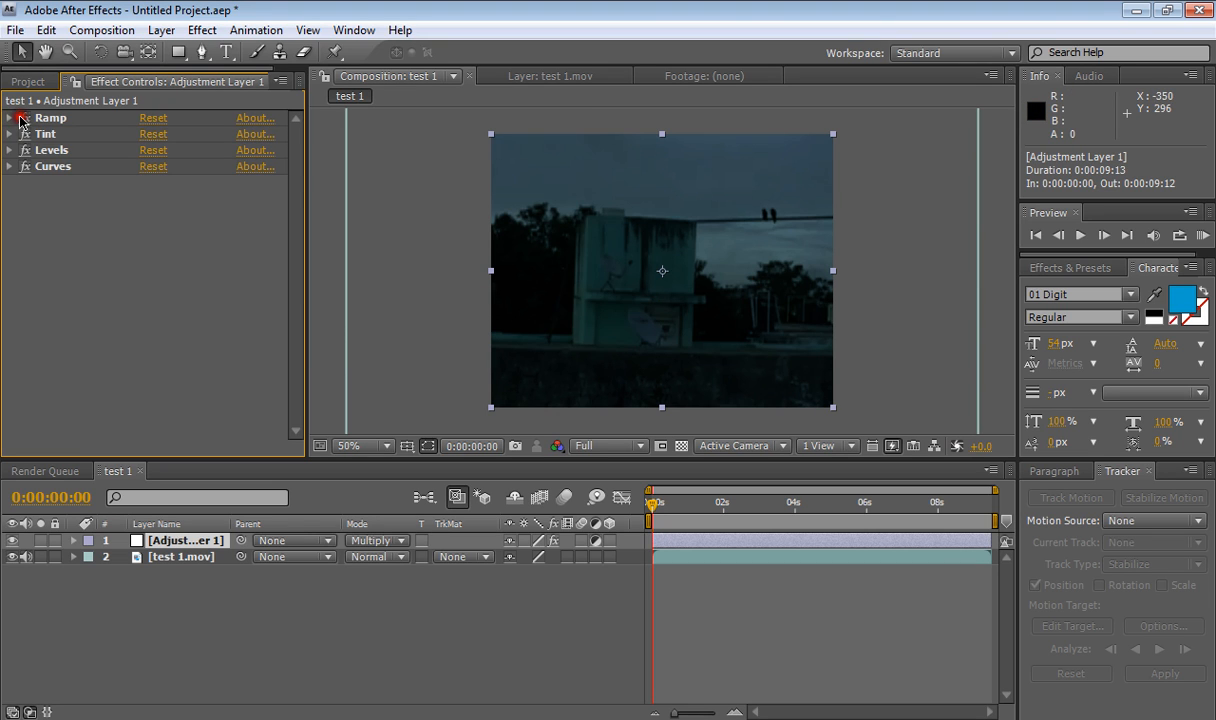
pyautogui.click(25, 118)
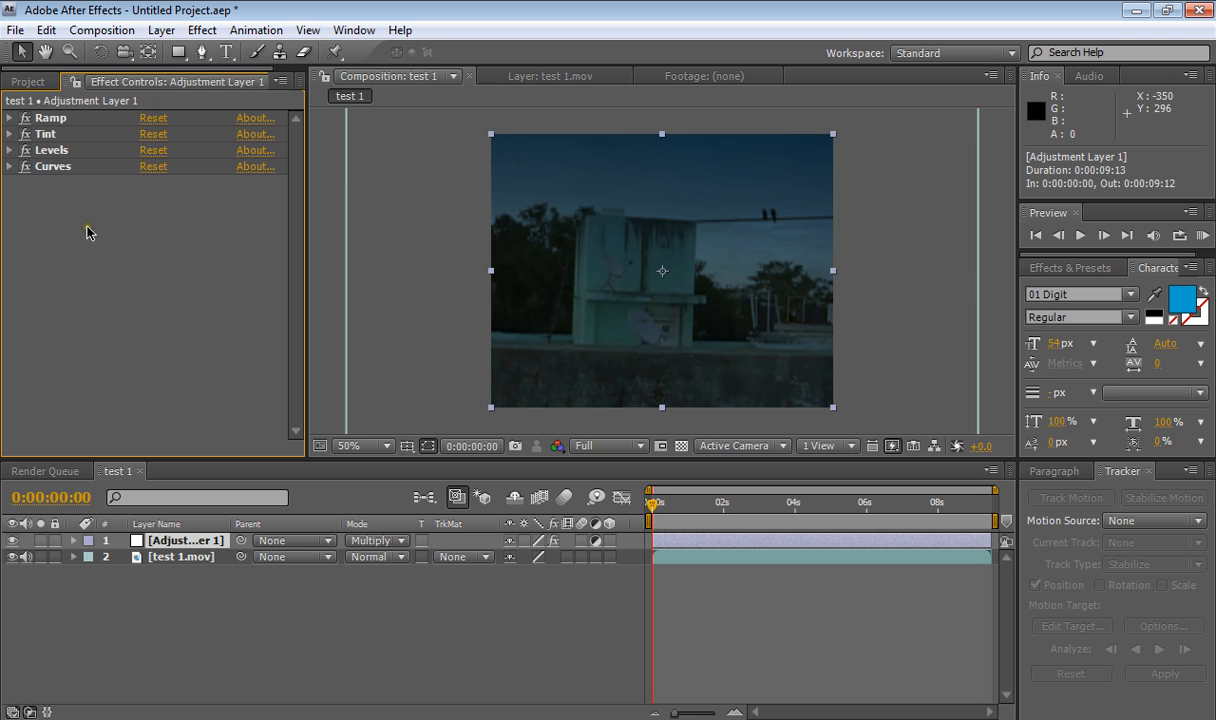
# - Lower the adjustment layer's Levels output white to about 104, with gamma about 1.20
pyautogui.click(9, 150)
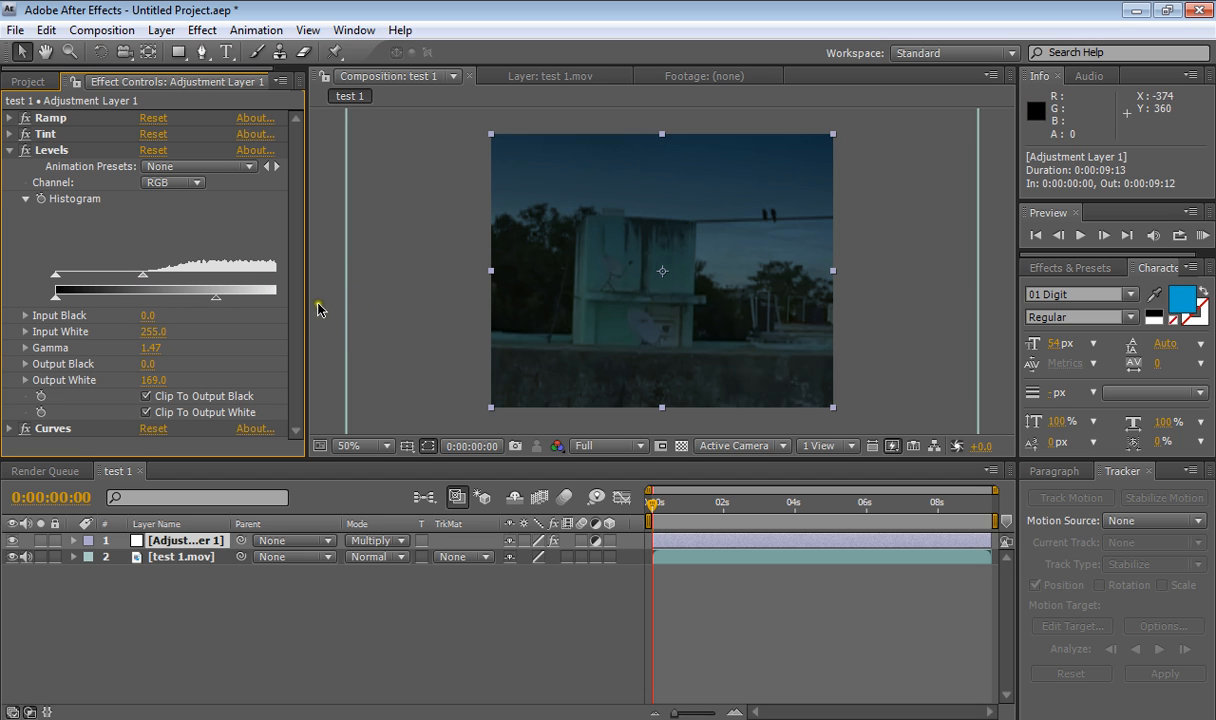
pyautogui.click(210, 300)
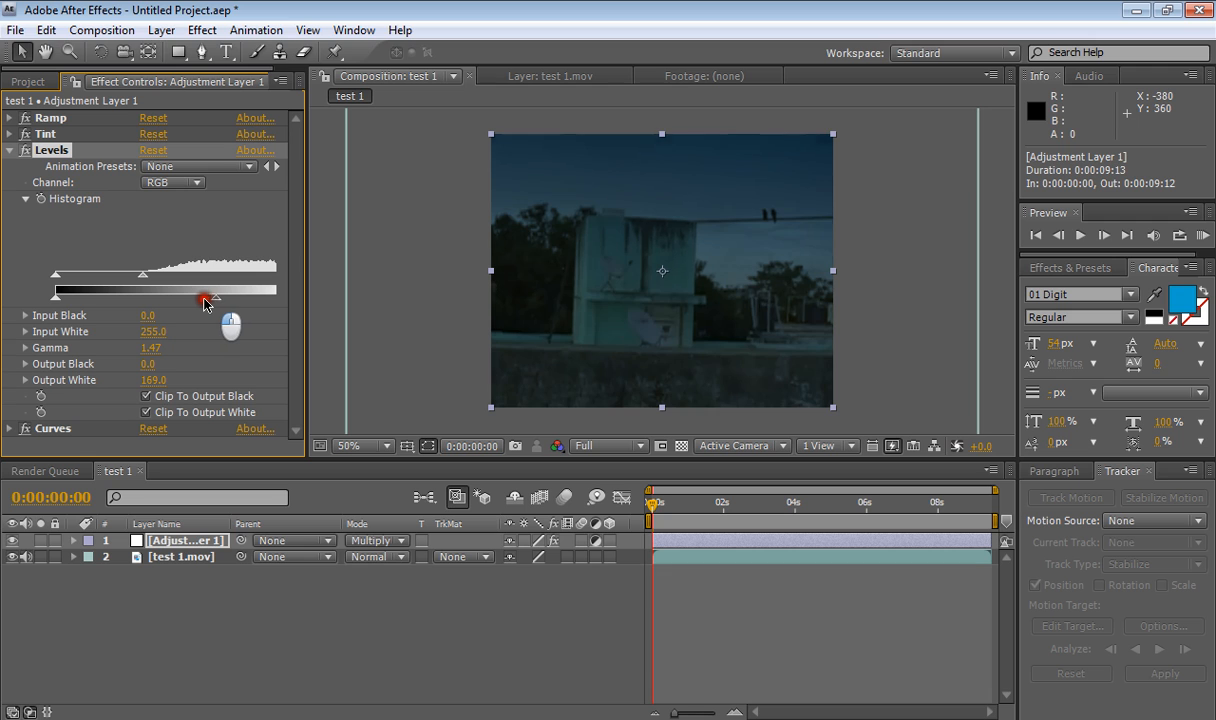
pyautogui.moveTo(205, 302); pyautogui.dragTo(144, 301)
pyautogui.moveTo(145, 303); pyautogui.dragTo(154, 303)
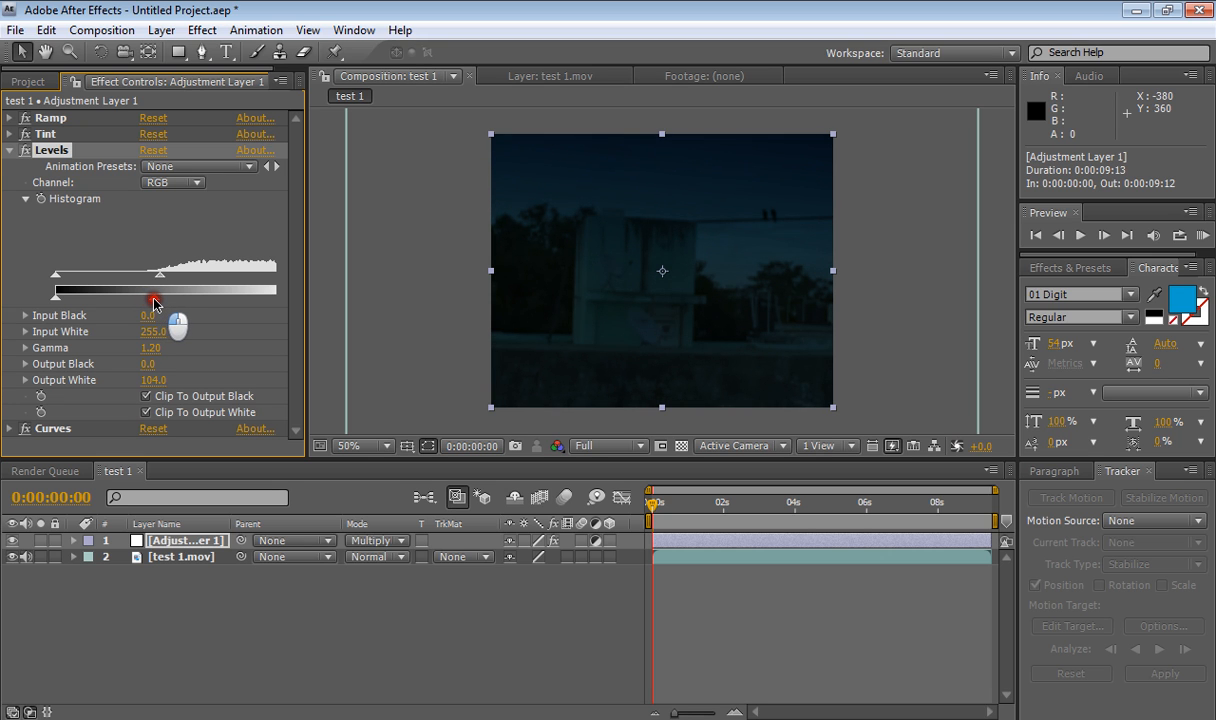
pyautogui.click(10, 150)
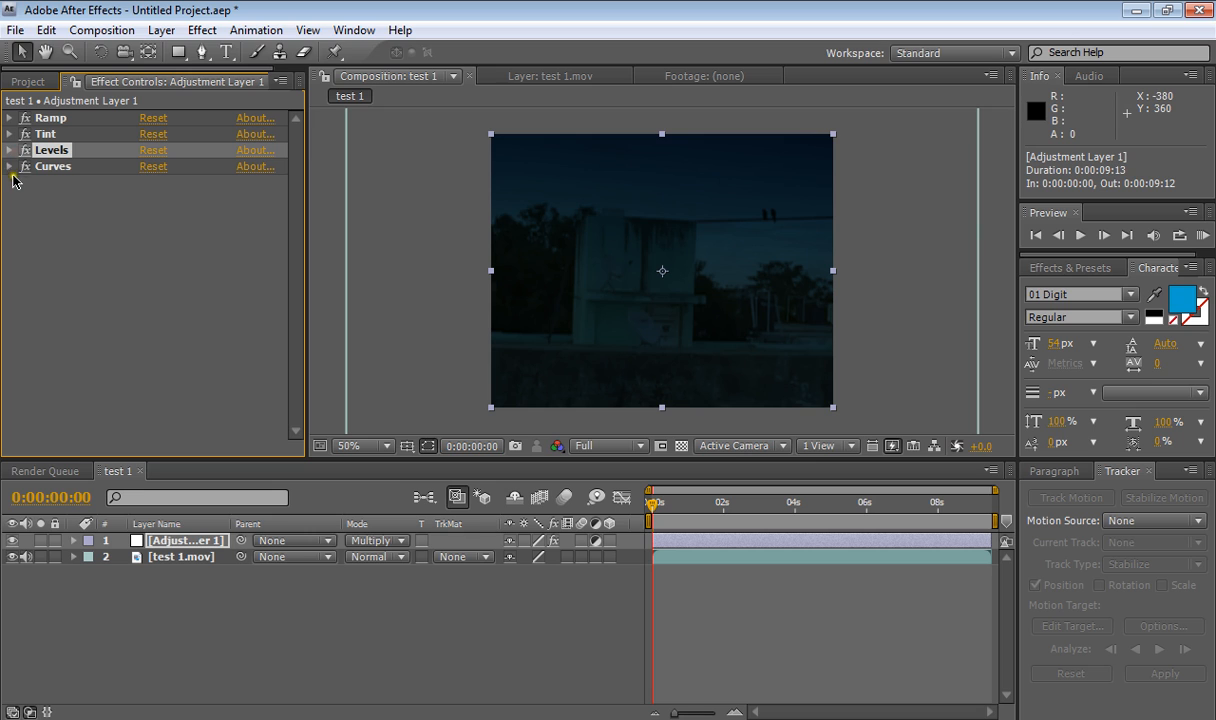
# - Switch the Curves channel to Blue and raise the blue curve's midpoint slightly
pyautogui.click(10, 166)
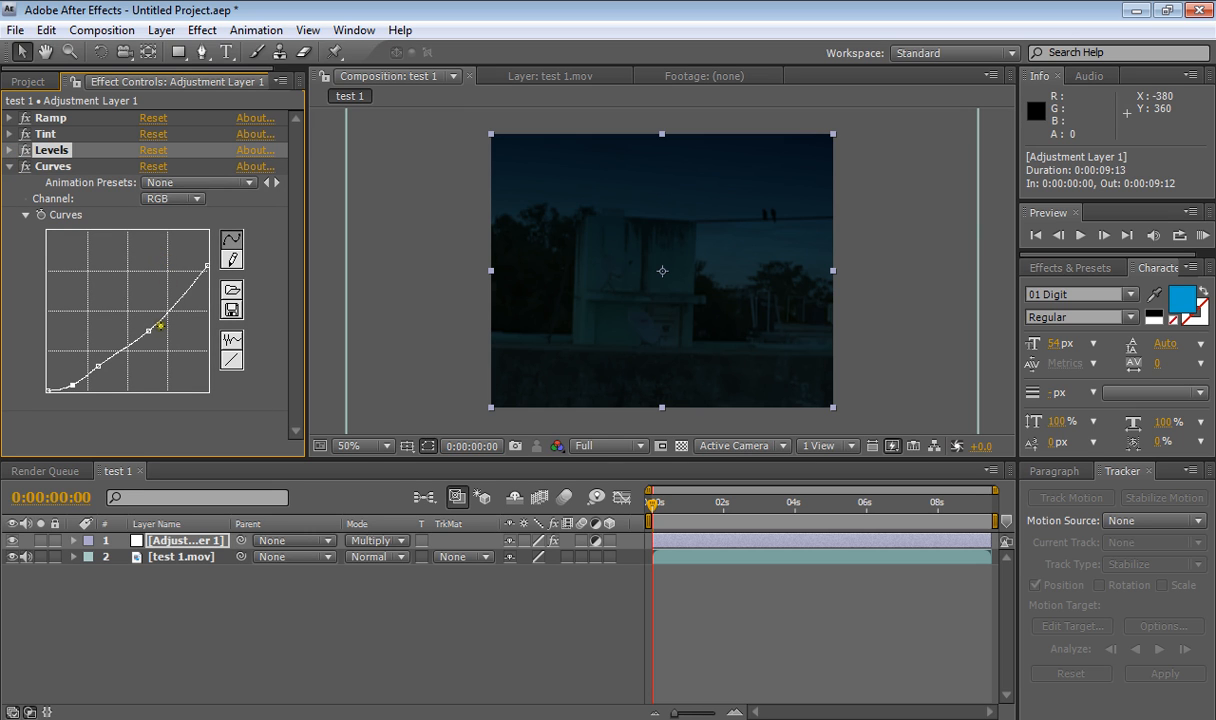
pyautogui.click(181, 200)
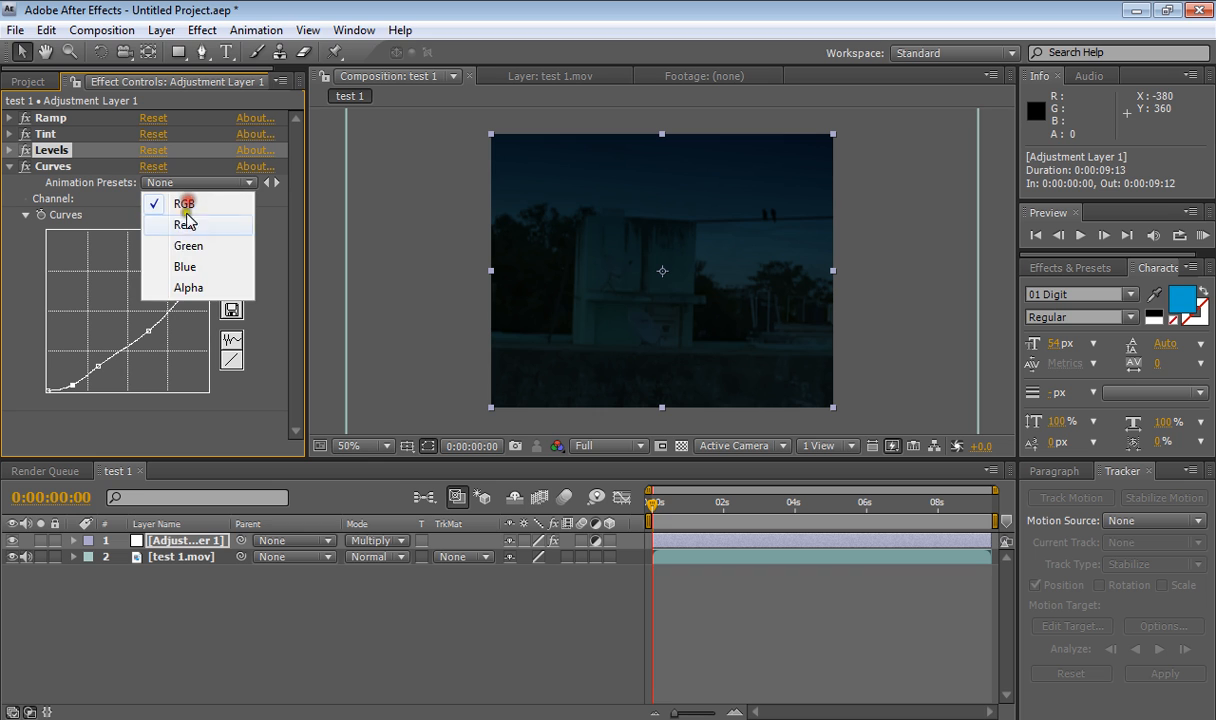
pyautogui.click(185, 266)
pyautogui.moveTo(130, 294); pyautogui.dragTo(130, 285)
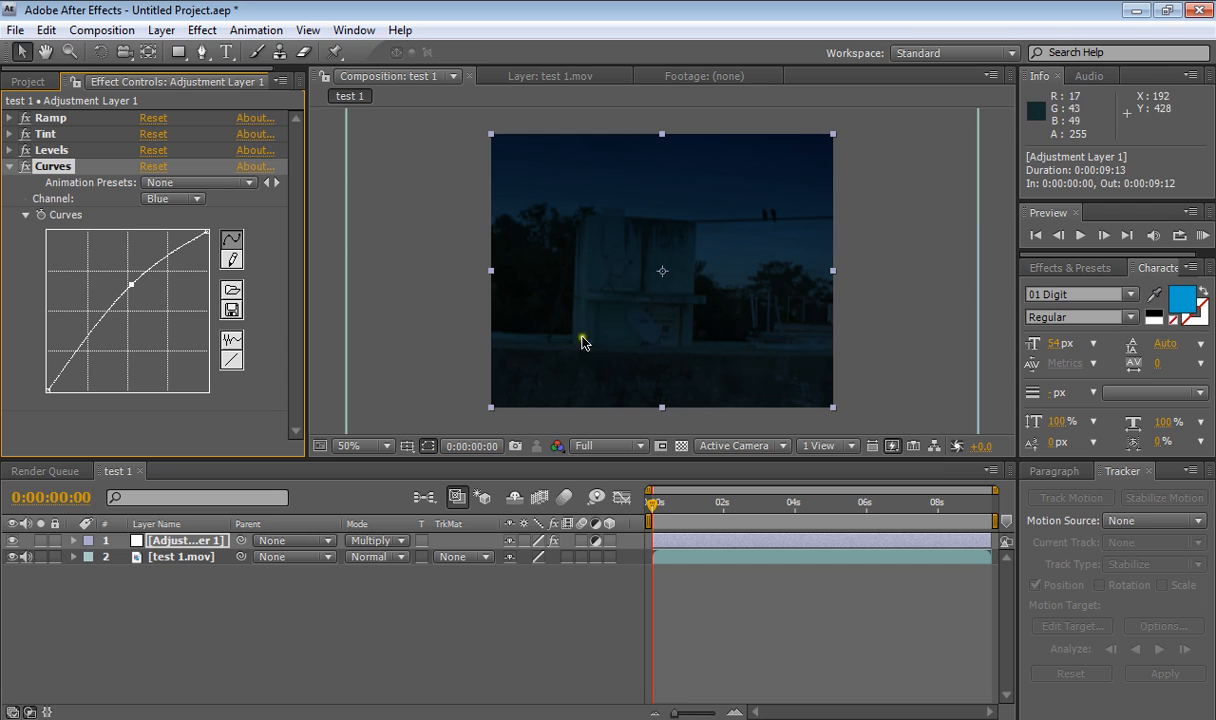
pyautogui.click(9, 166)
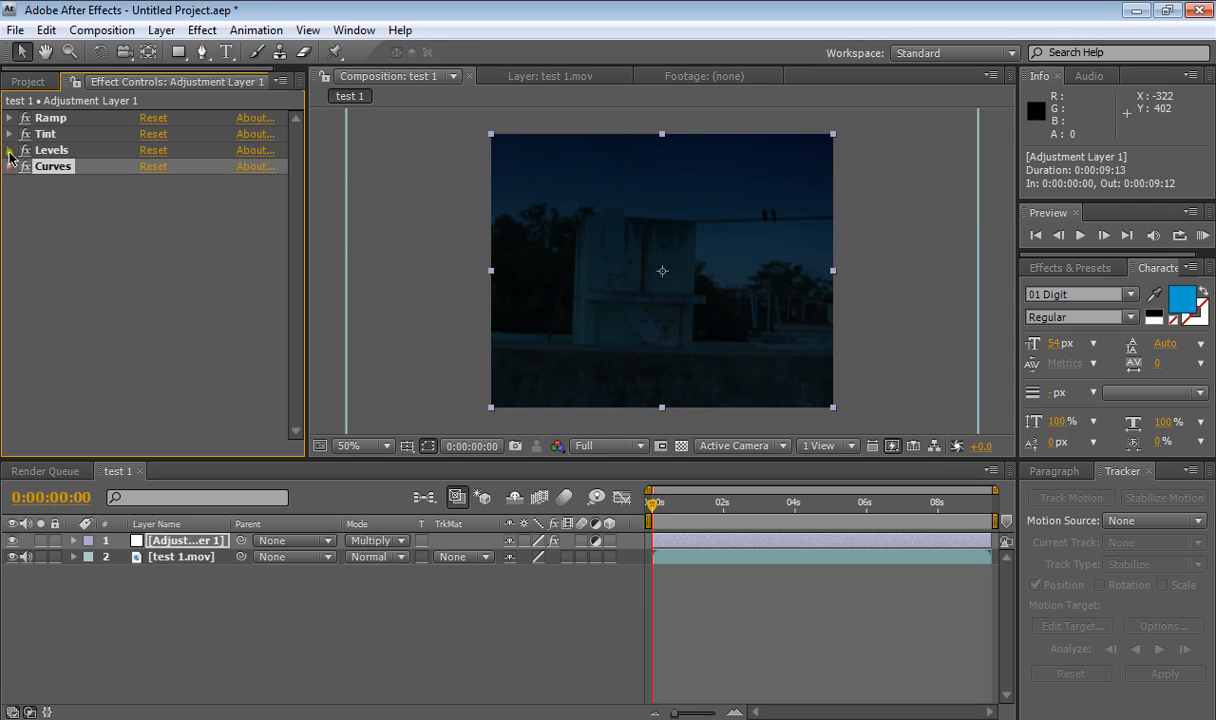
# - Darken Levels further to an output white of about 89 and gamma about 0.87
pyautogui.click(9, 150)
pyautogui.moveTo(160, 273); pyautogui.dragTo(138, 297)
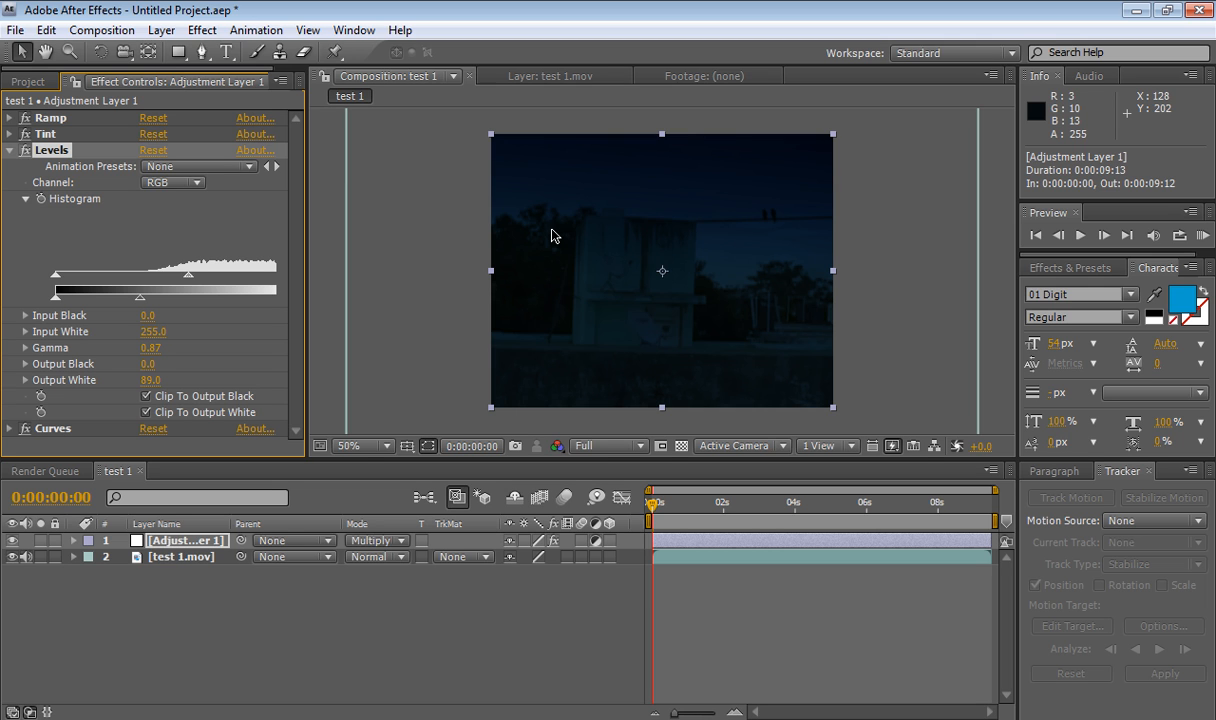
# - Compare the footage with the adjustment layer hidden and shown again
pyautogui.click(13, 540)
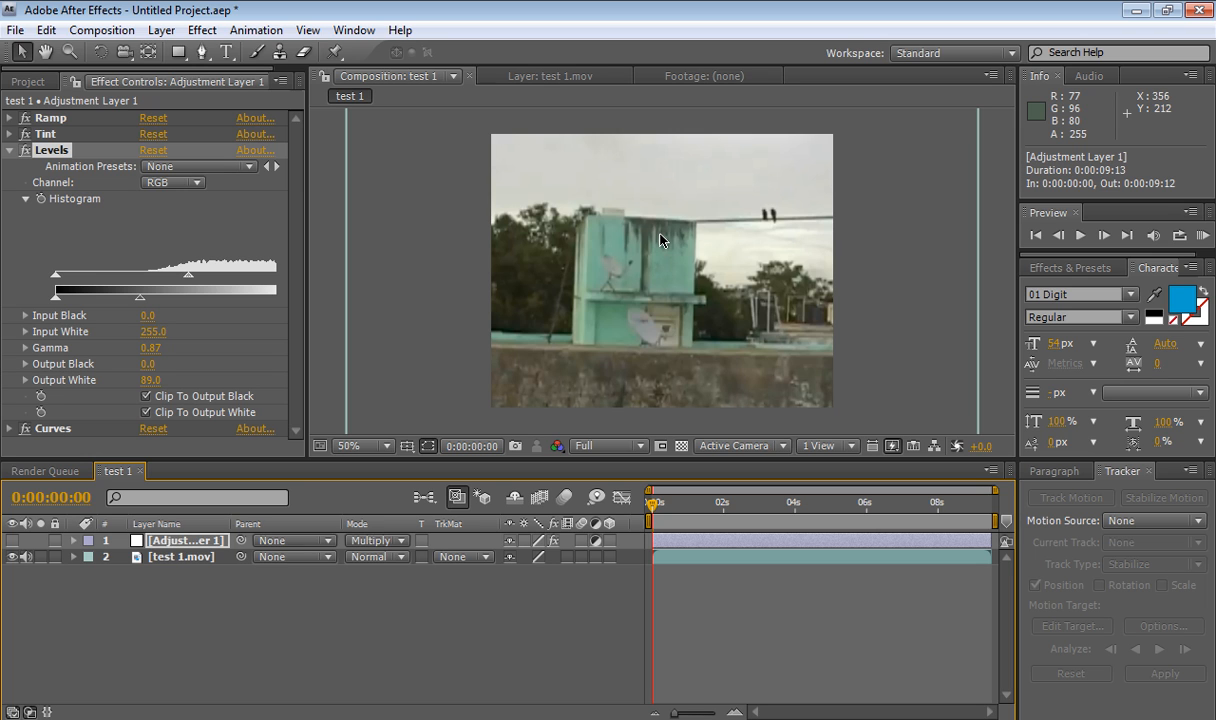
pyautogui.click(6, 160)
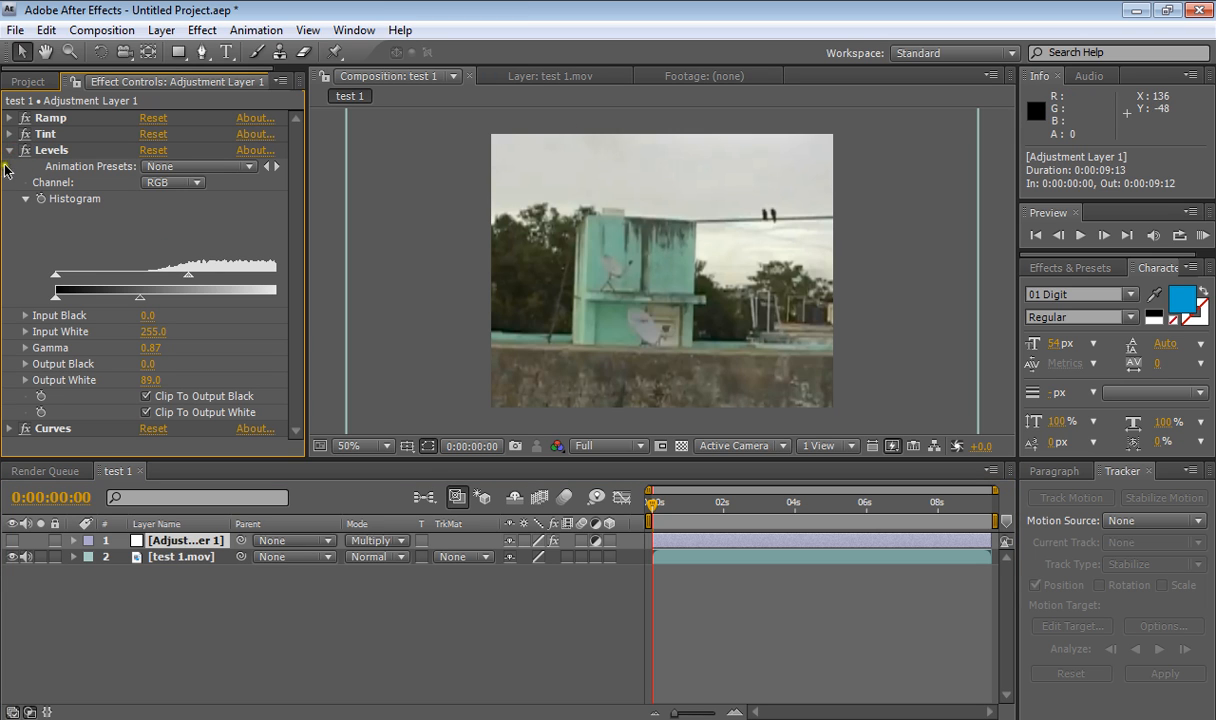
pyautogui.click(8, 149)
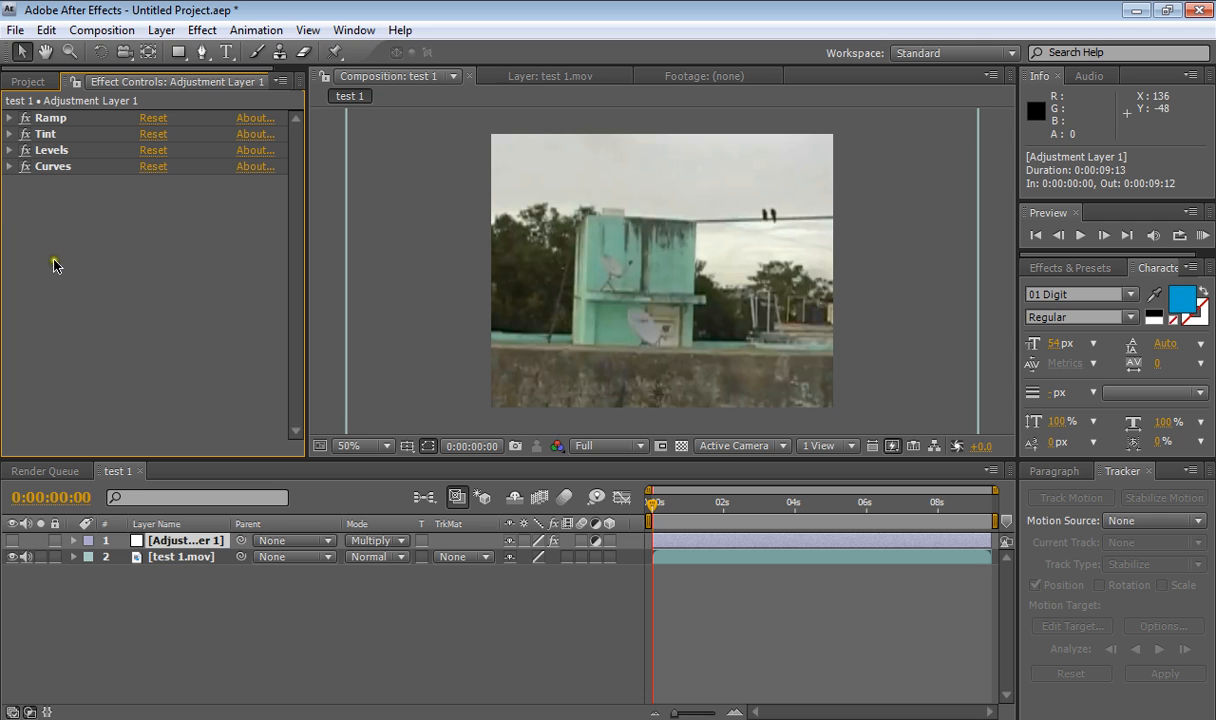
pyautogui.click(13, 540)
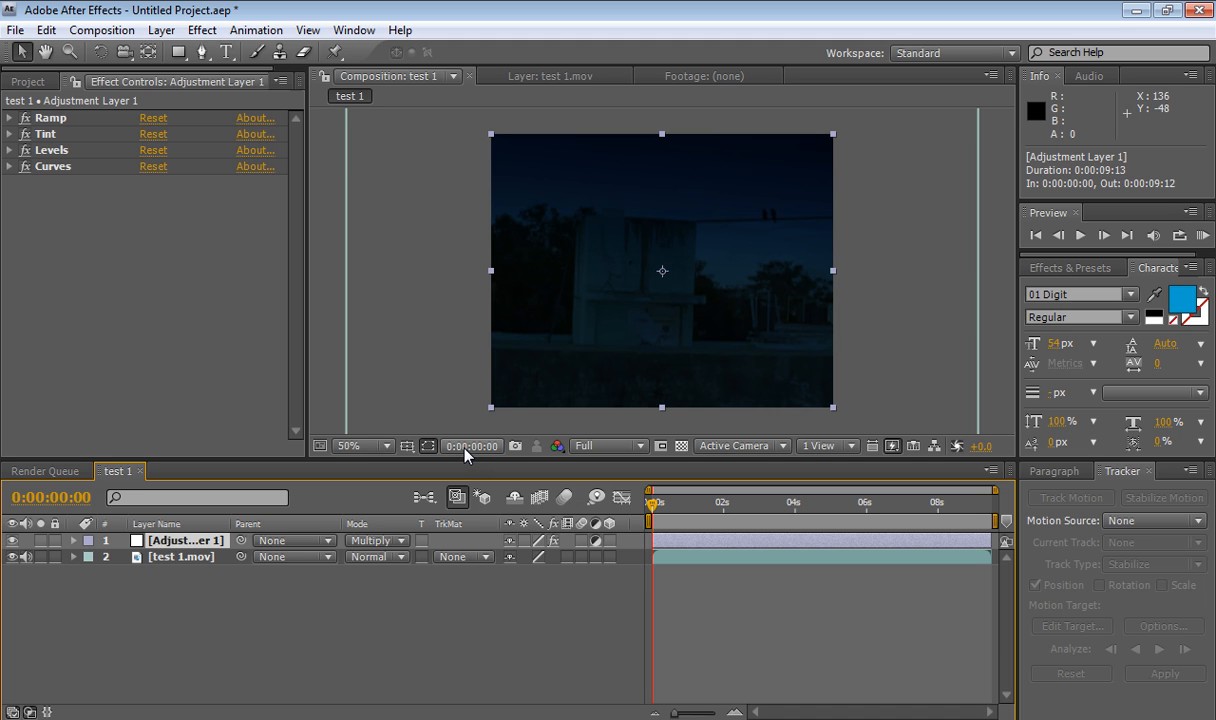
# - Switch to the Photoshop day to night reference and compare its adjustment layers by toggling their visibility
pyautogui.click(1137, 17)
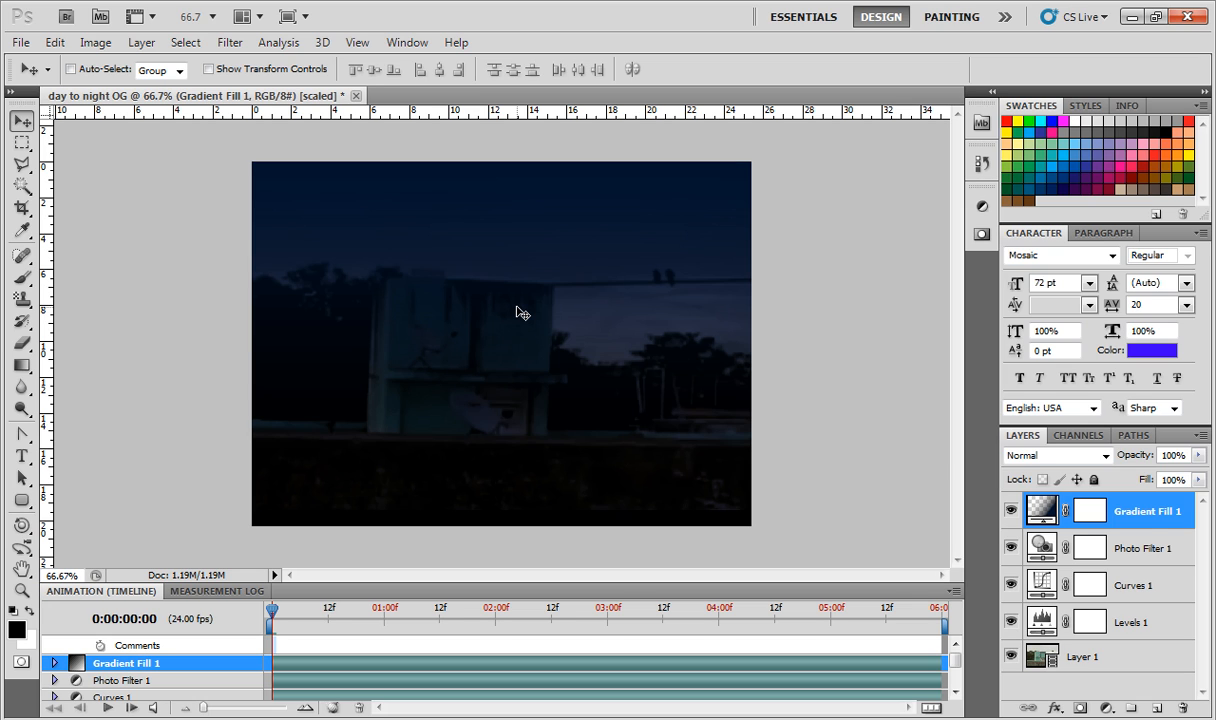
pyautogui.click(415, 719)
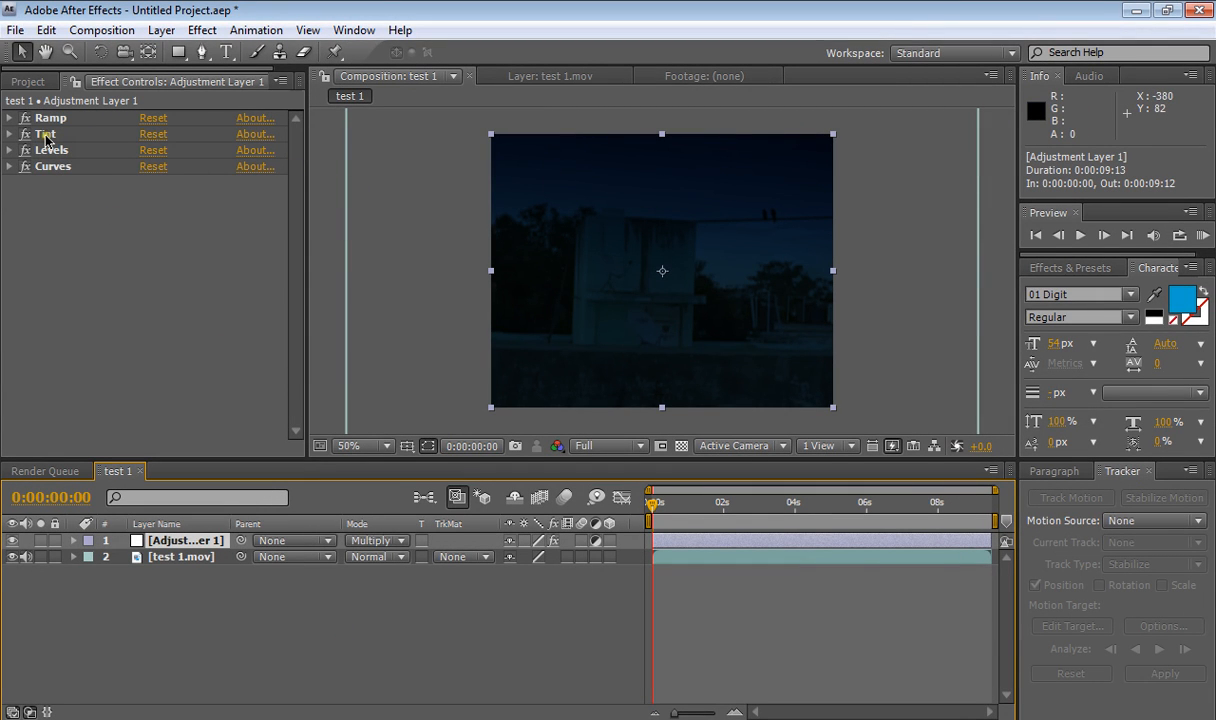
pyautogui.click(1130, 16)
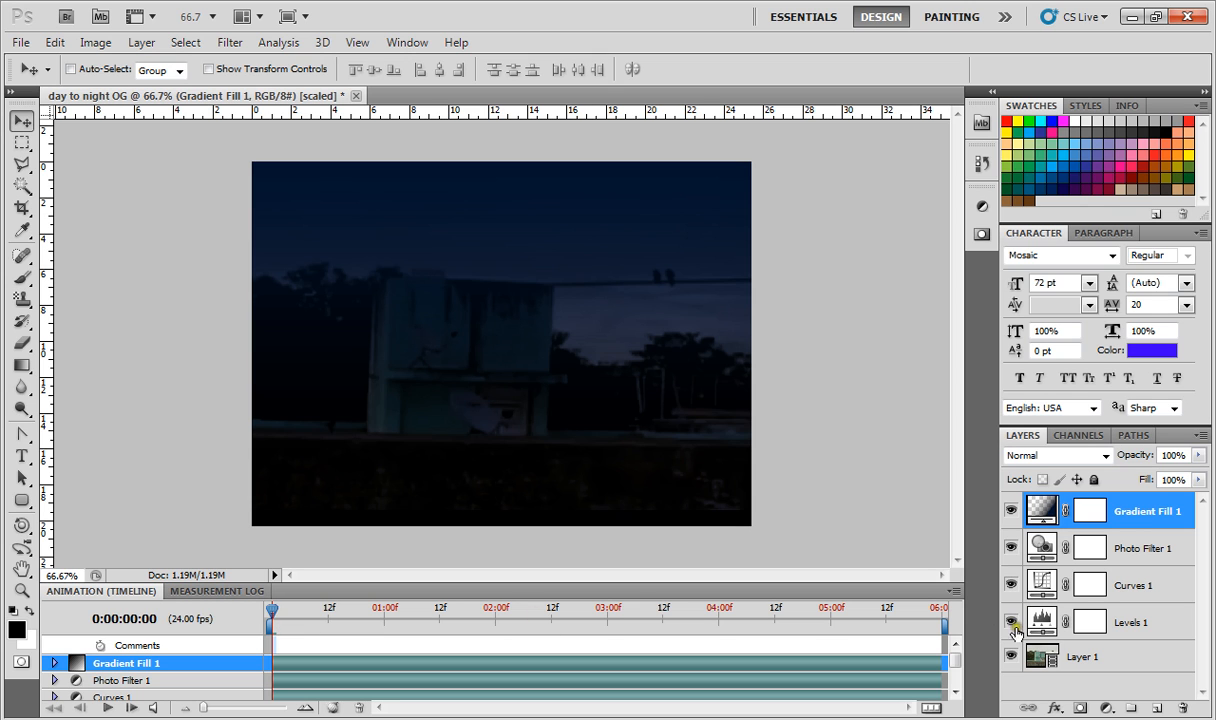
pyautogui.moveTo(1012, 622); pyautogui.dragTo(1004, 545)
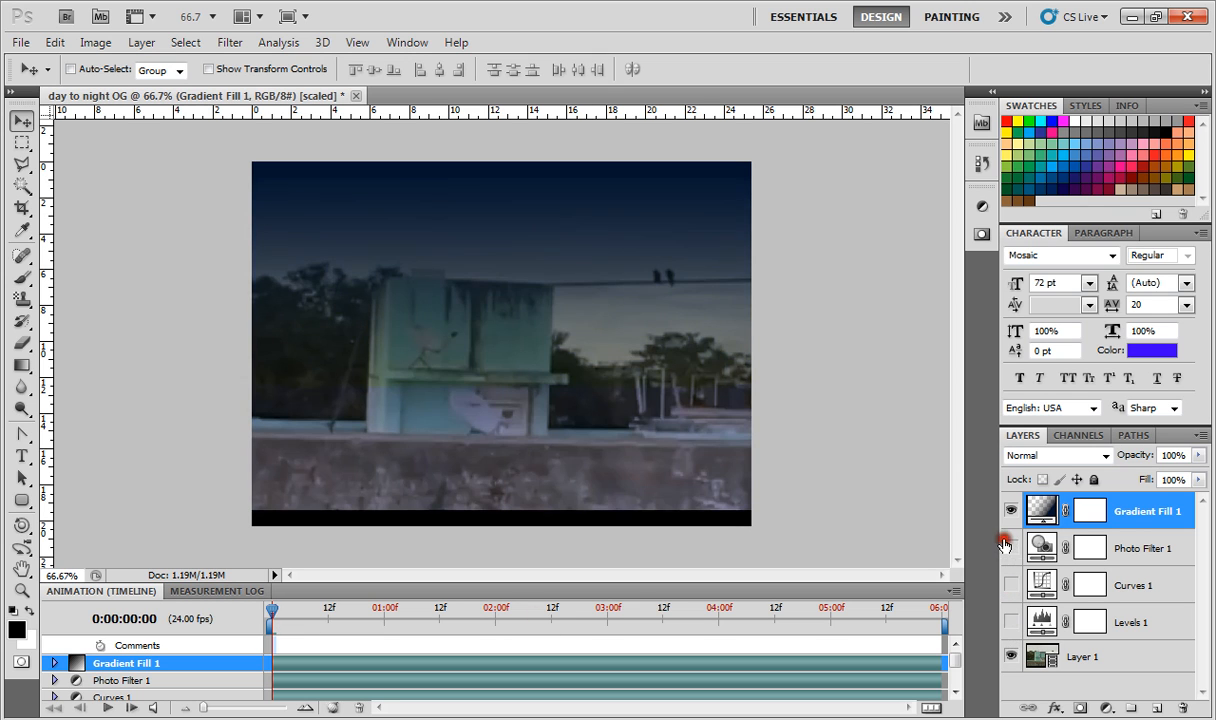
pyautogui.click(1010, 511)
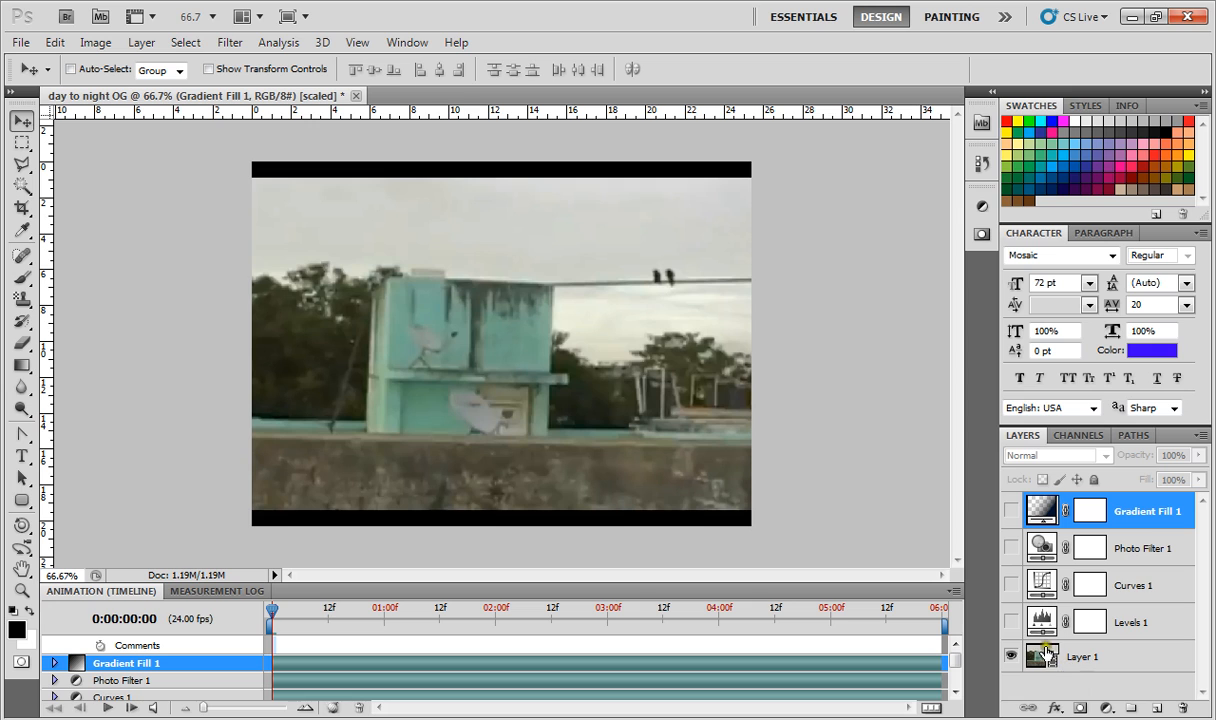
pyautogui.click(1012, 622)
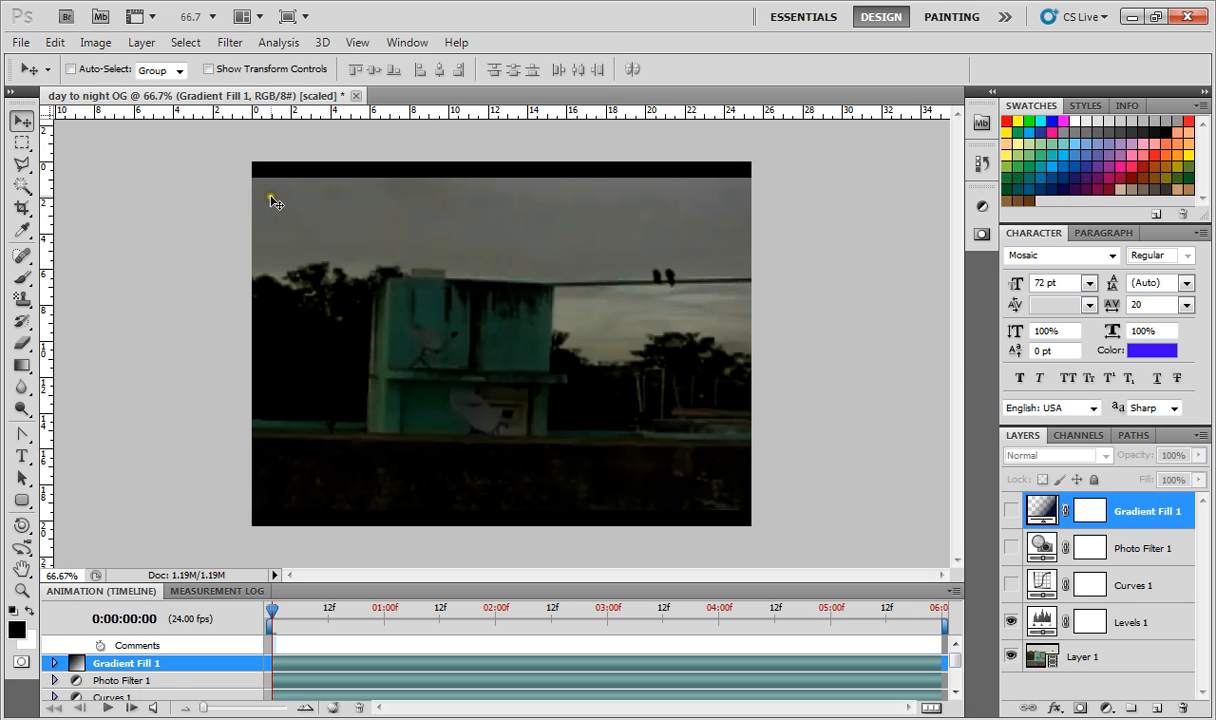
pyautogui.click(1011, 585)
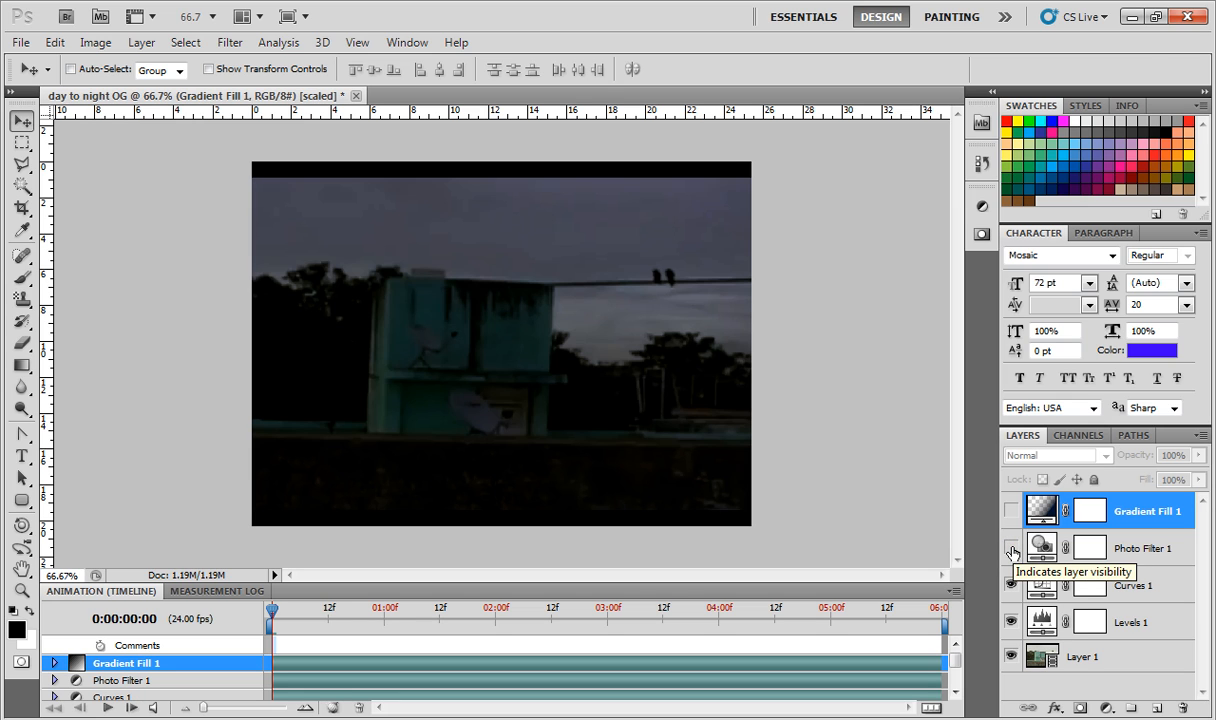
pyautogui.click(1011, 548)
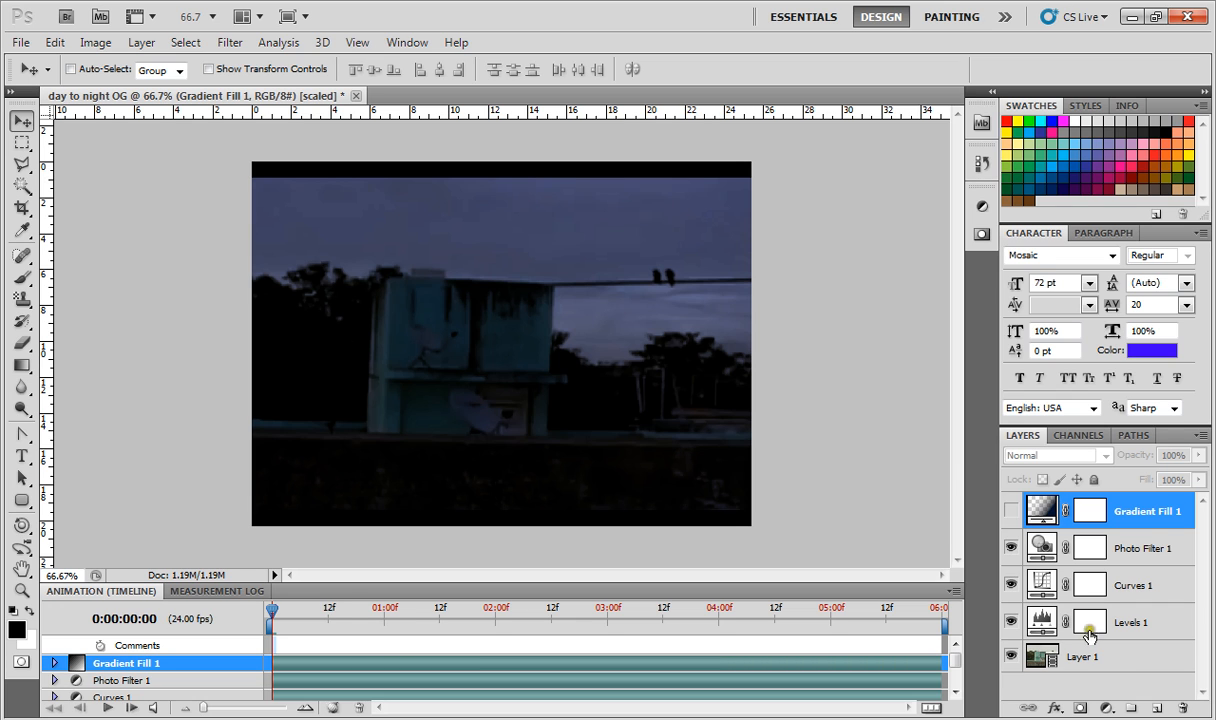
# - Try a Photo Filter adjustment layer using Cooling Filter (80) at 2% density
pyautogui.click(1105, 707)
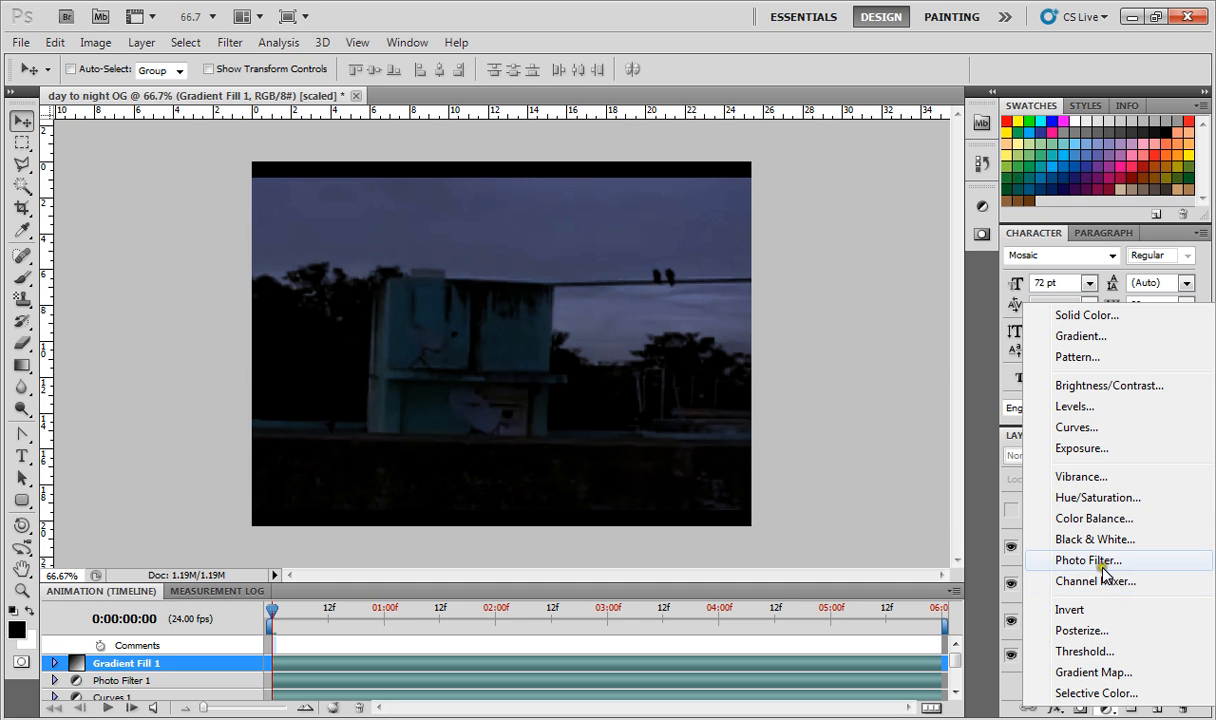
pyautogui.click(1088, 560)
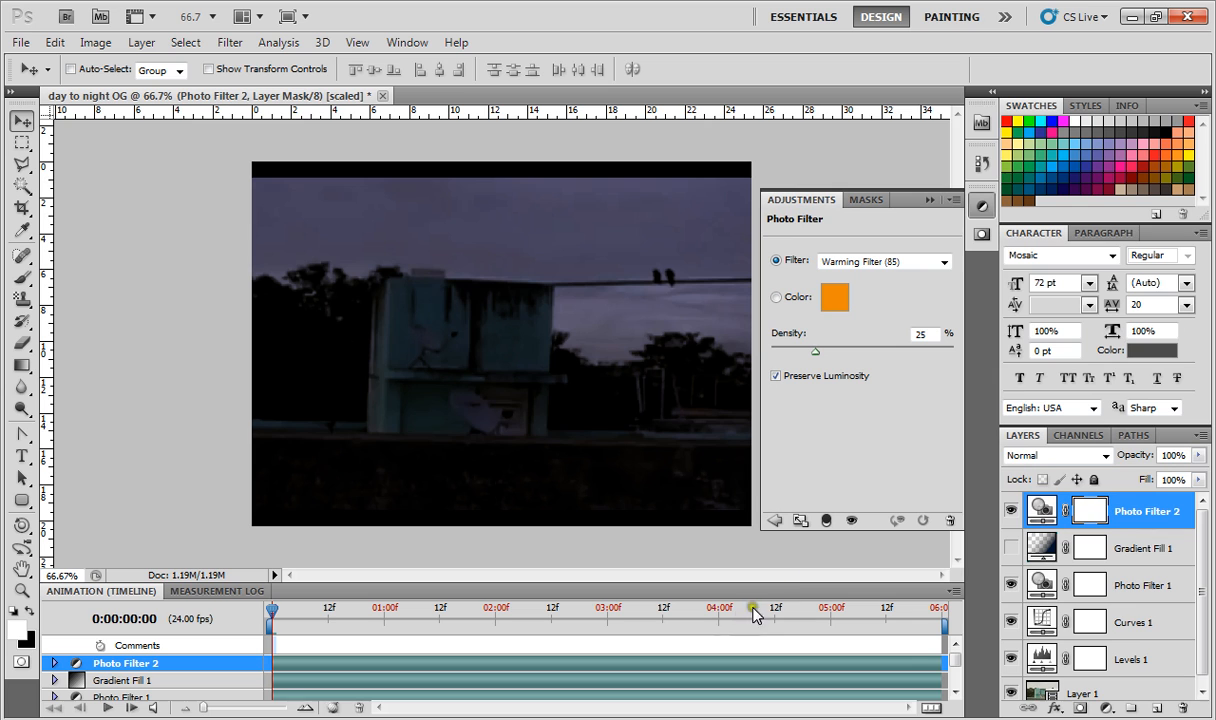
pyautogui.click(858, 263)
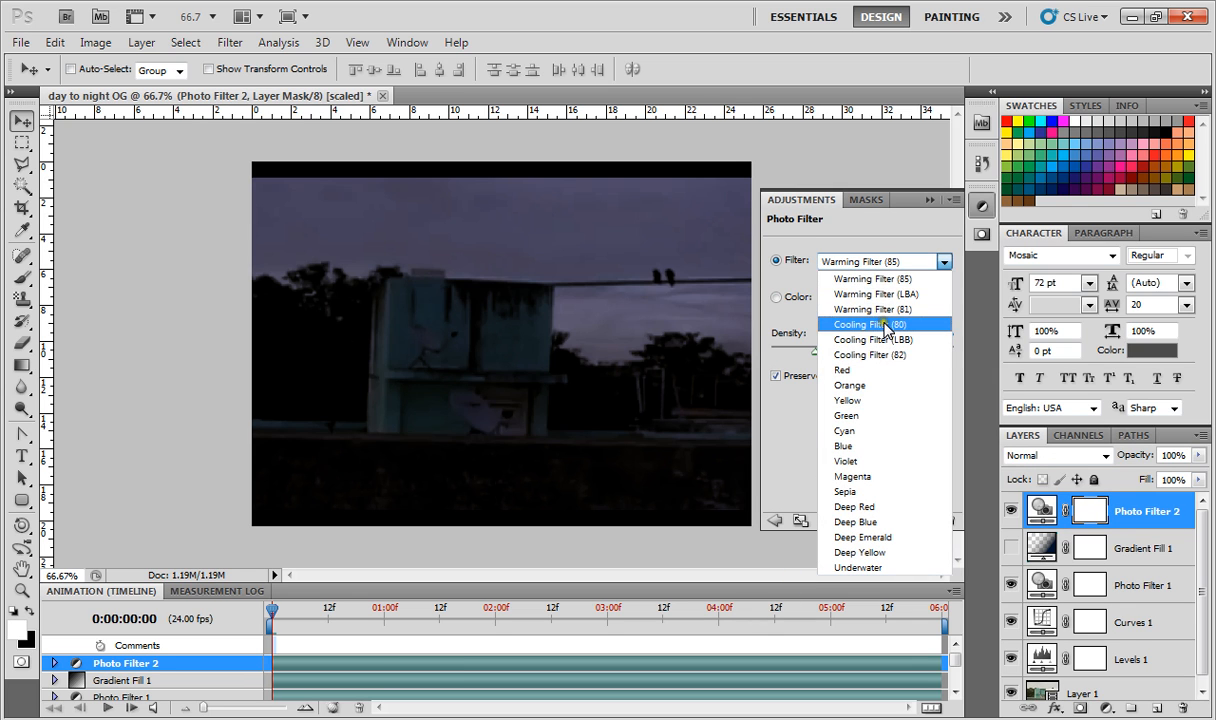
pyautogui.click(872, 324)
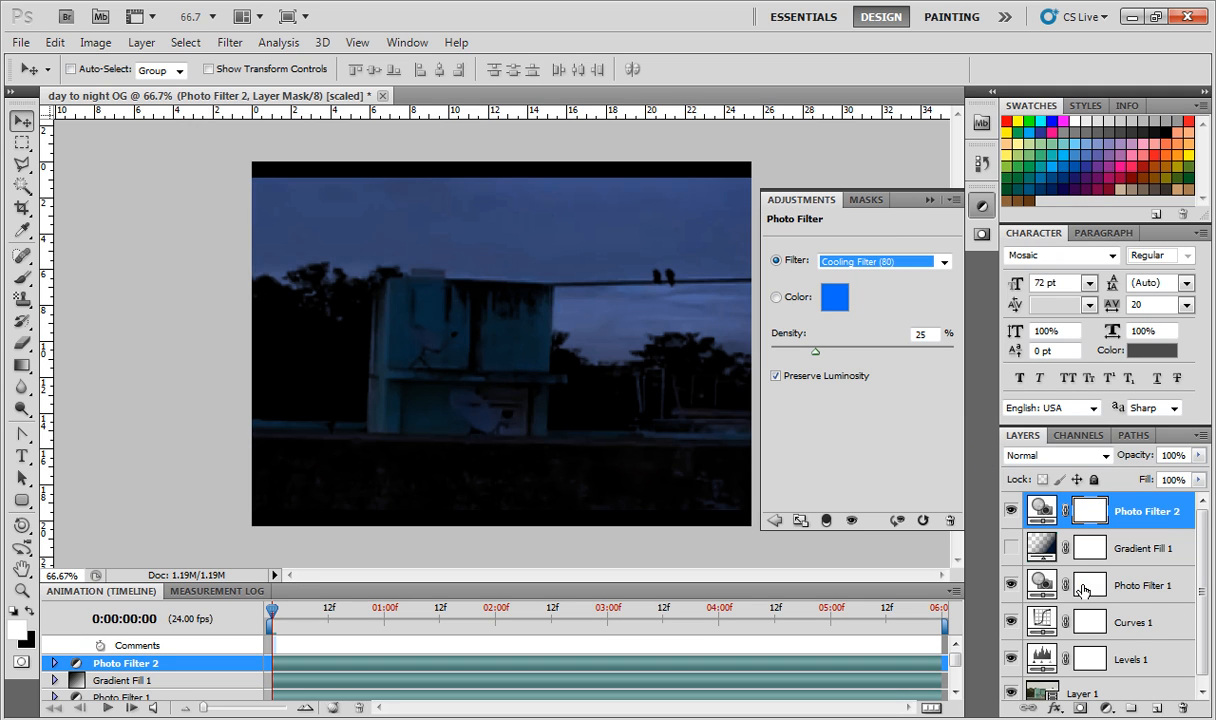
pyautogui.click(816, 354)
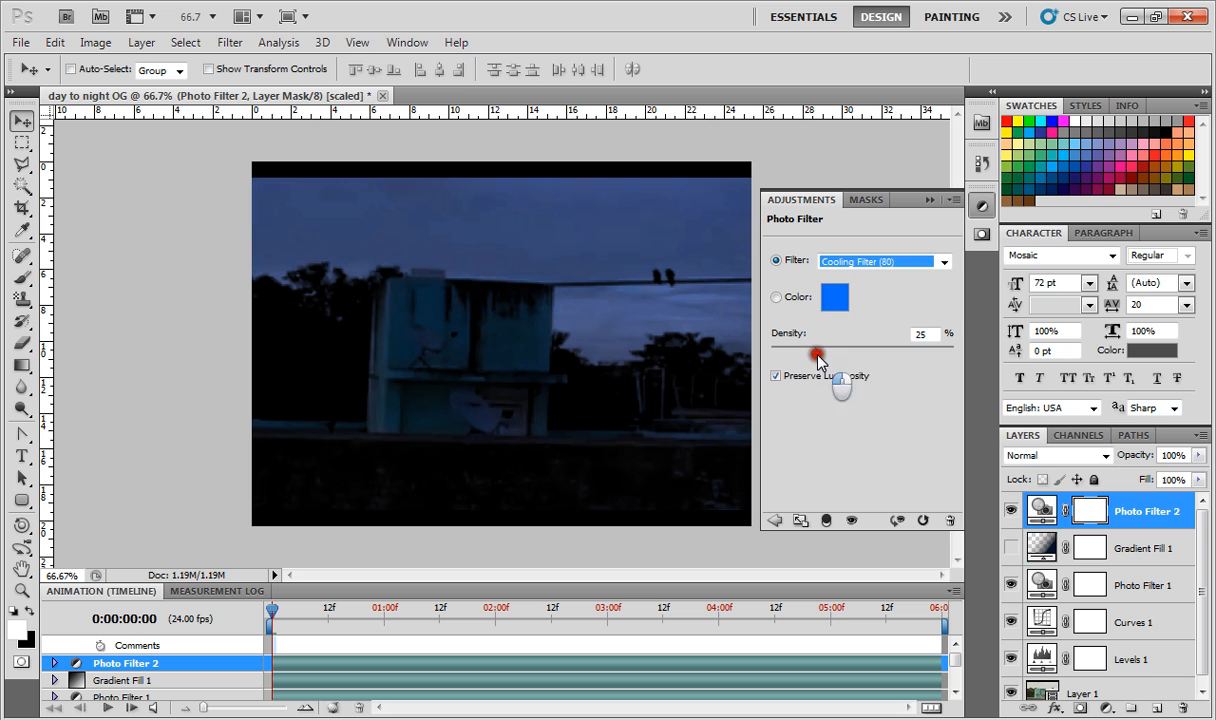
pyautogui.moveTo(816, 356); pyautogui.dragTo(775, 345)
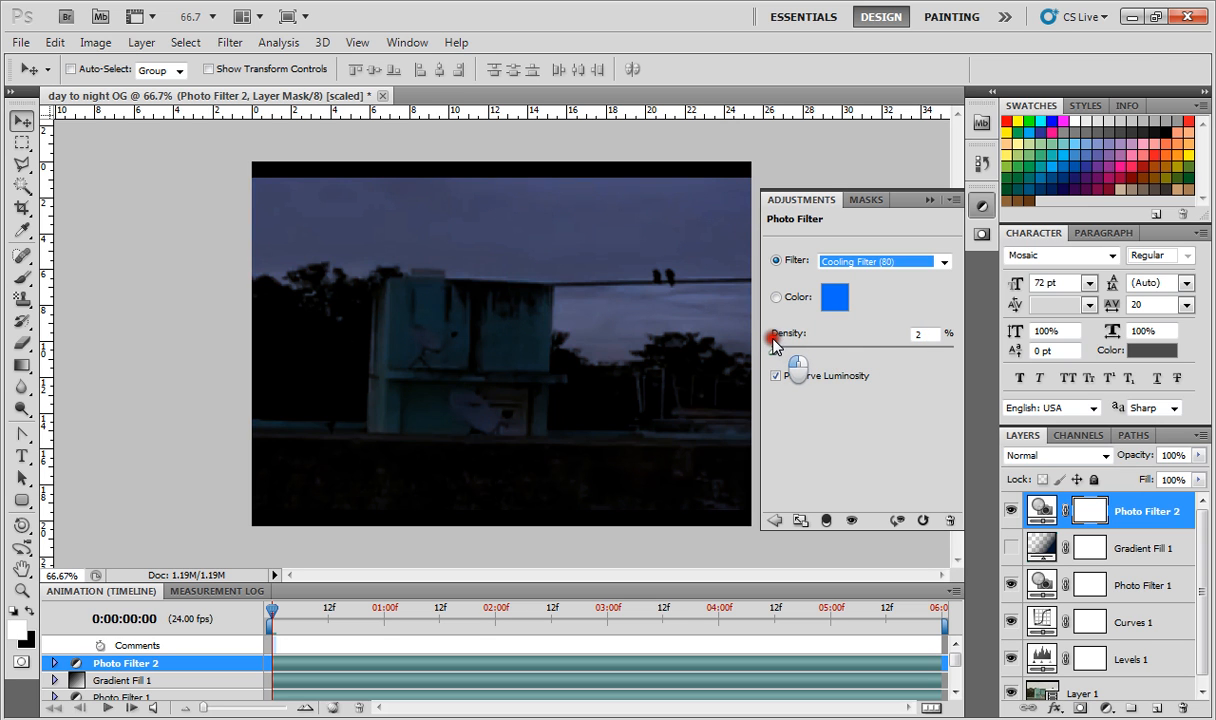
# - Close the adjustments panel and delete the new Photo Filter layer
pyautogui.click(927, 200)
pyautogui.click(928, 203)
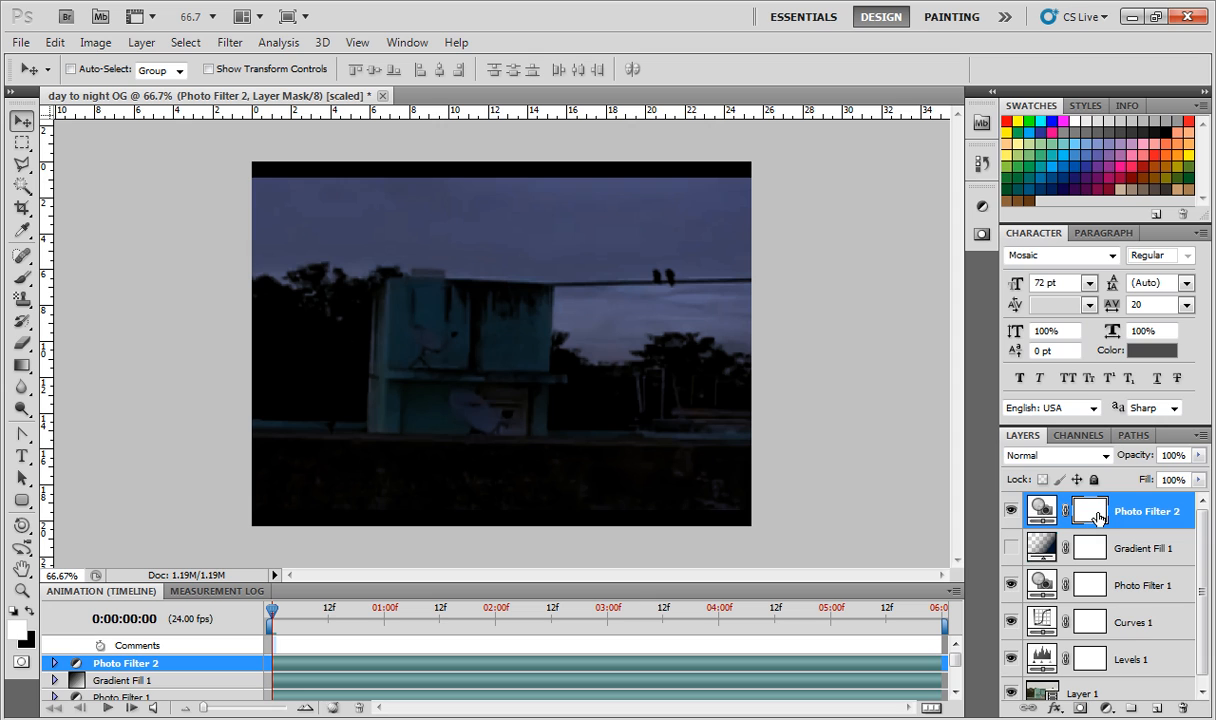
pyautogui.press('Delete')
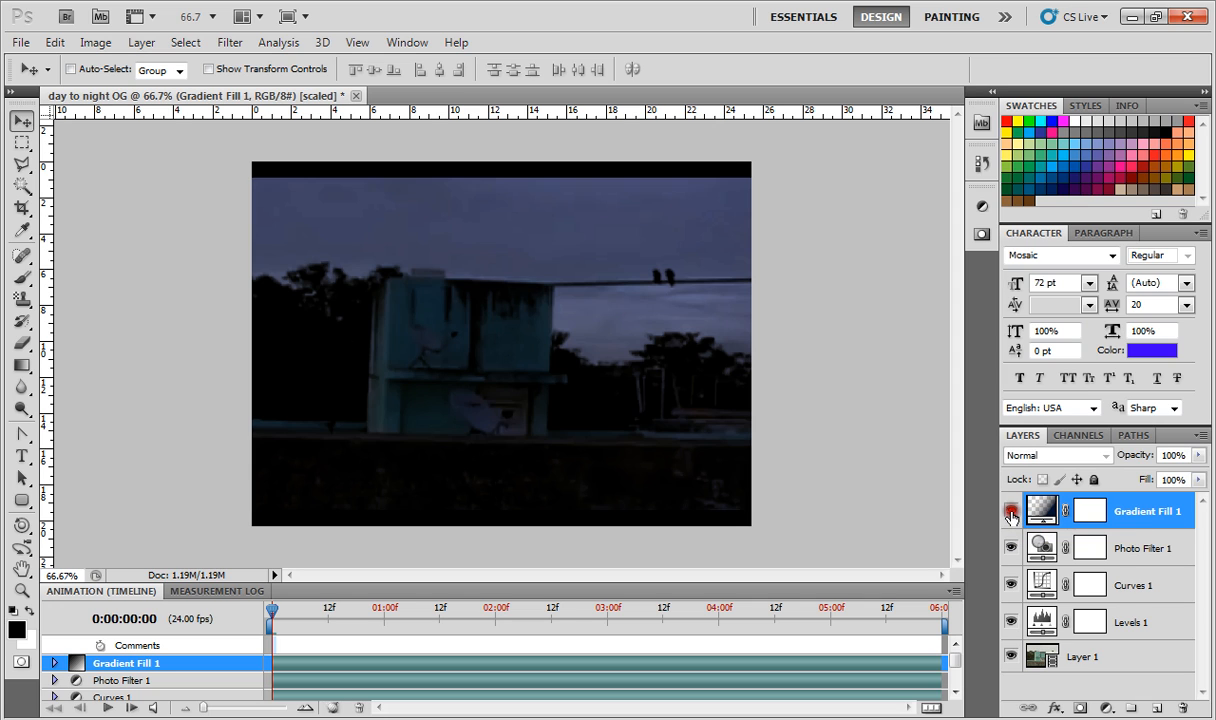
# - Compare the reference image with and without the Levels, Curves and Photo Filter layers
pyautogui.click(1010, 510)
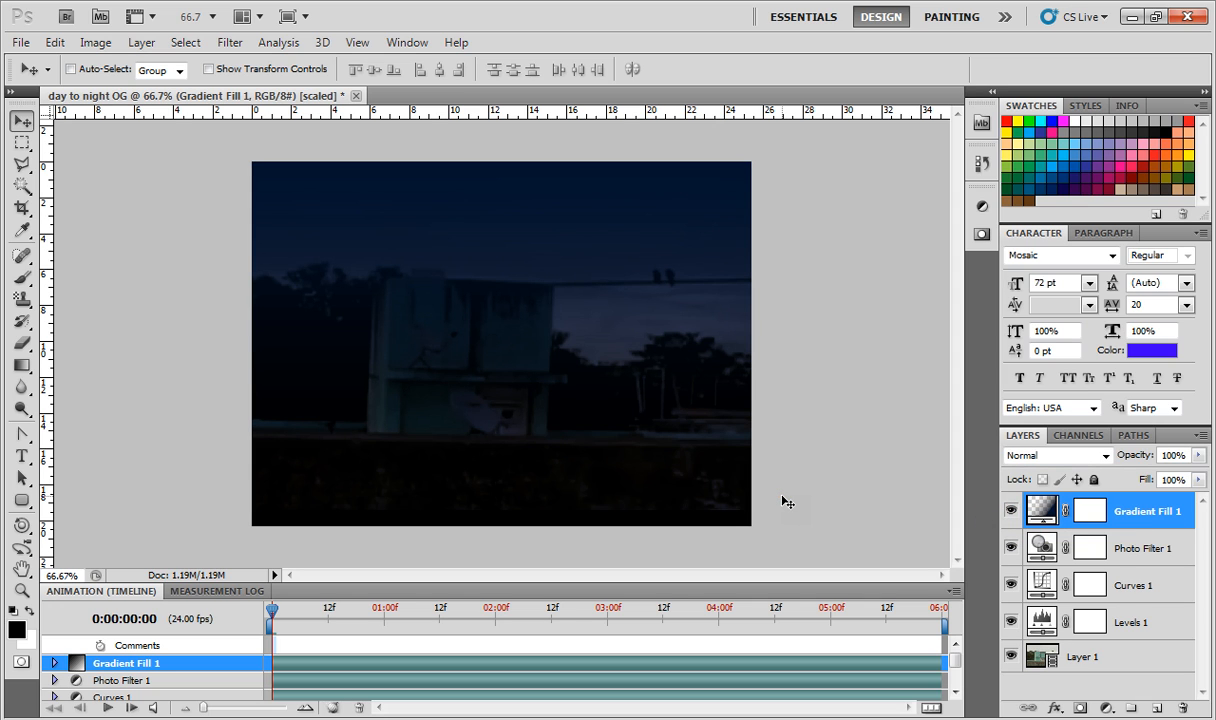
pyautogui.click(1010, 621)
pyautogui.click(1010, 547)
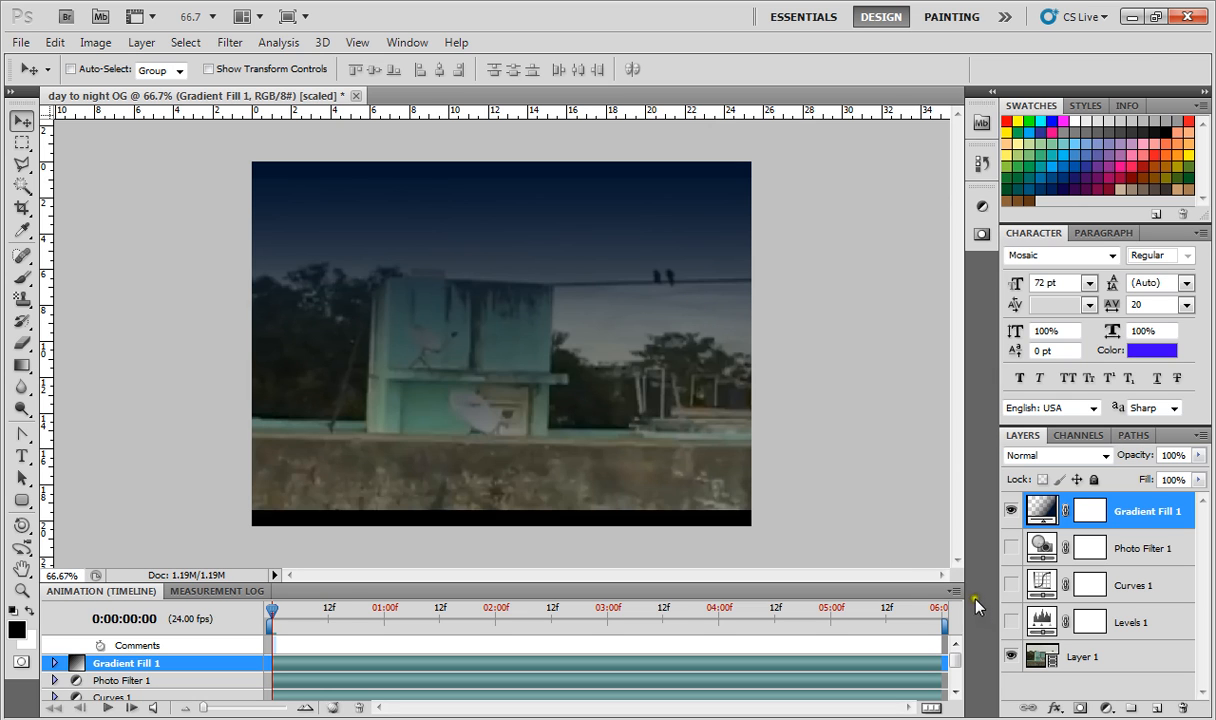
pyautogui.click(1011, 622)
pyautogui.click(1011, 585)
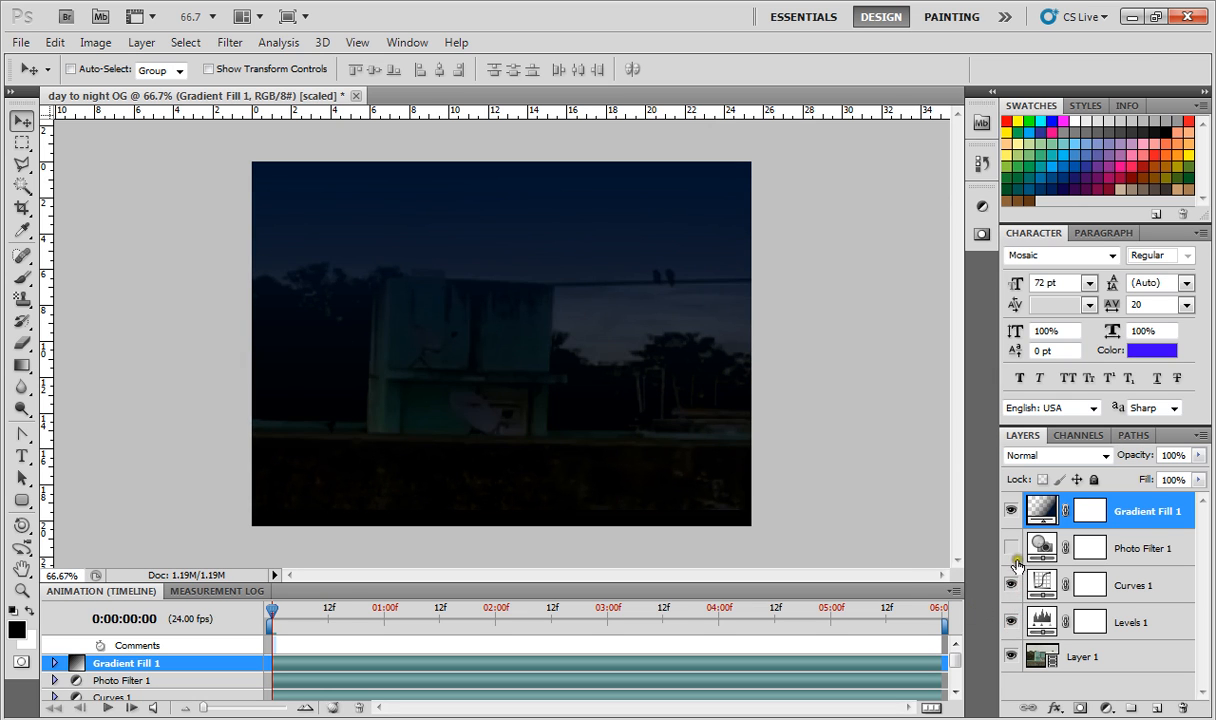
pyautogui.click(1012, 549)
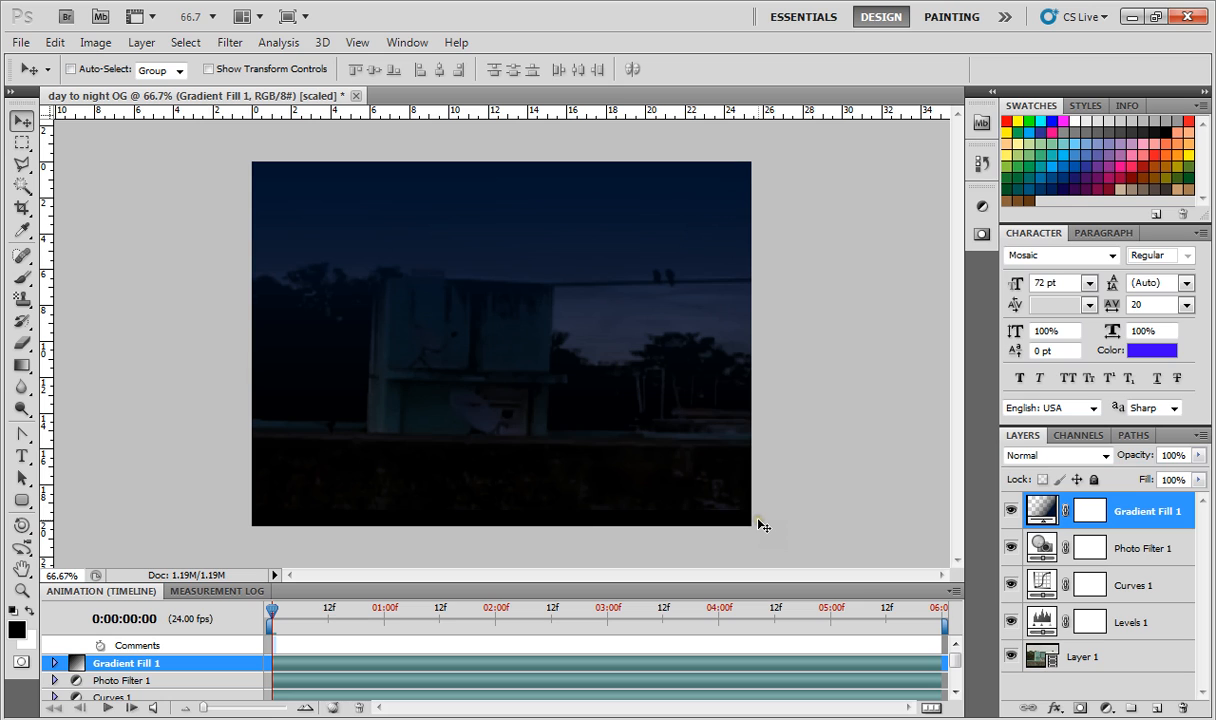